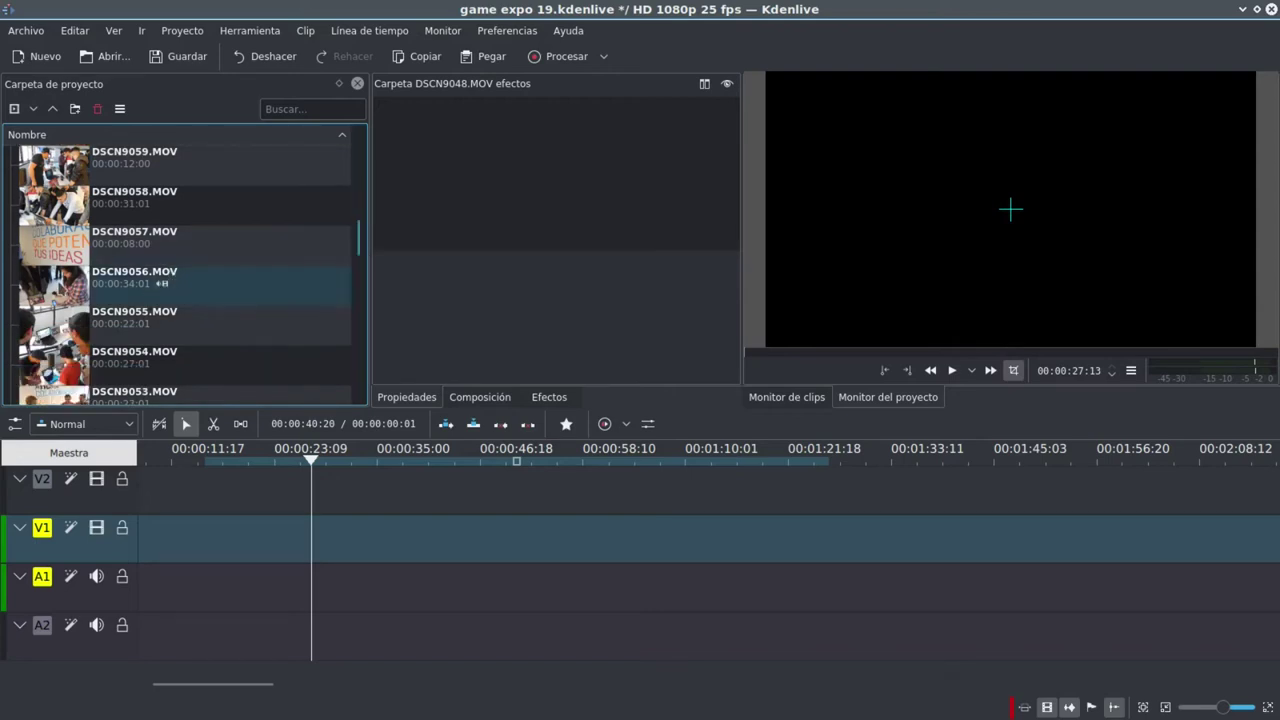
- Place clip DSCN9057.MOV from the project bin on tracks V1 and A1 at about 00:00:45
click(142, 250)
drag(130, 250, 468, 530)
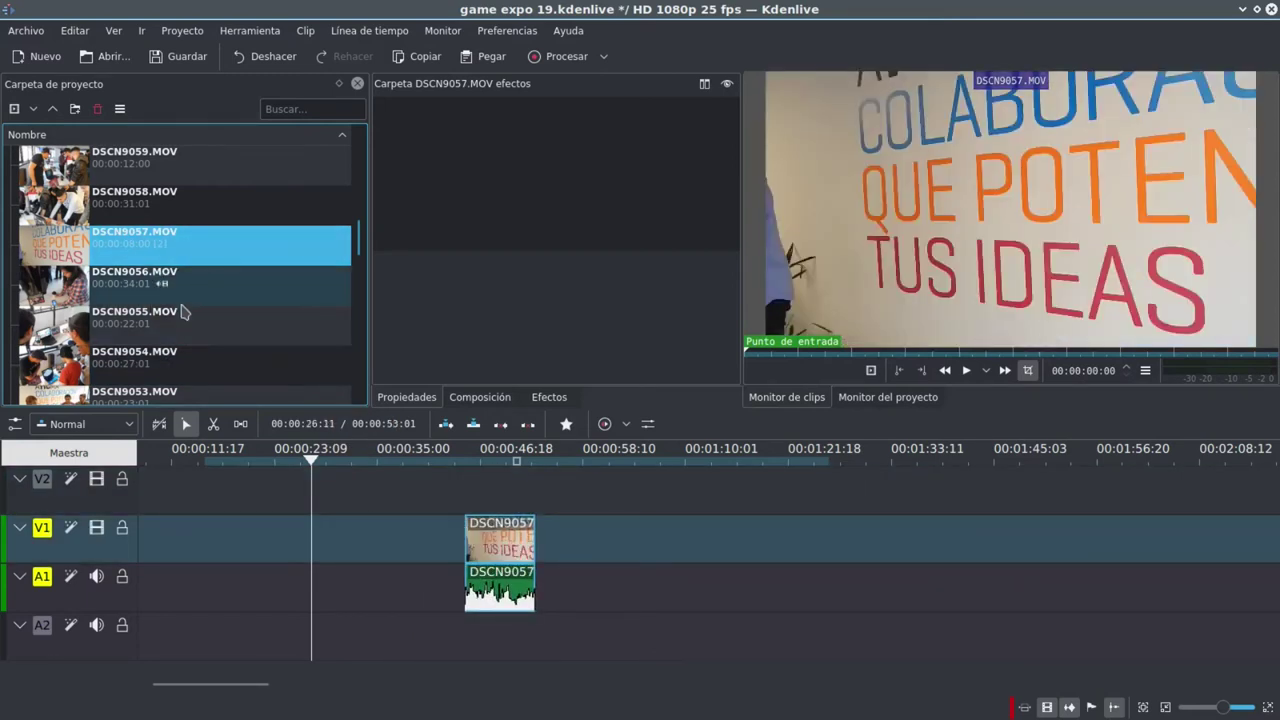
drag(150, 292, 680, 552)
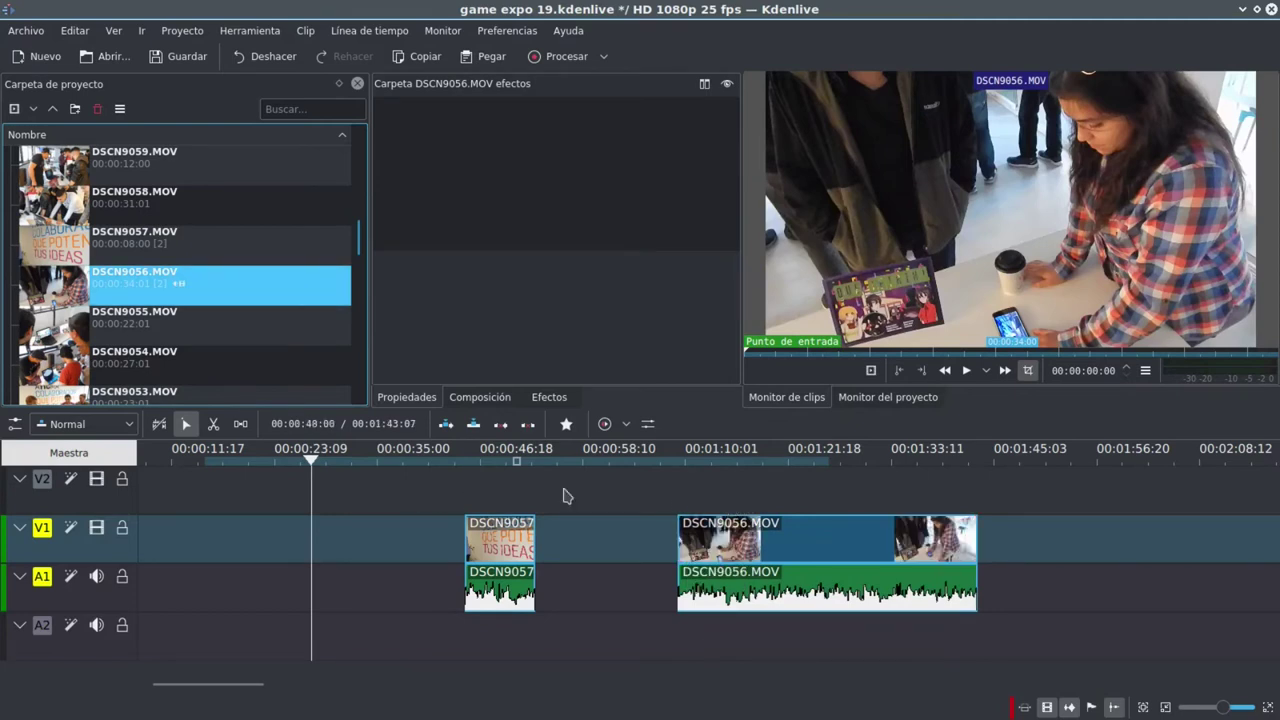
click(666, 503)
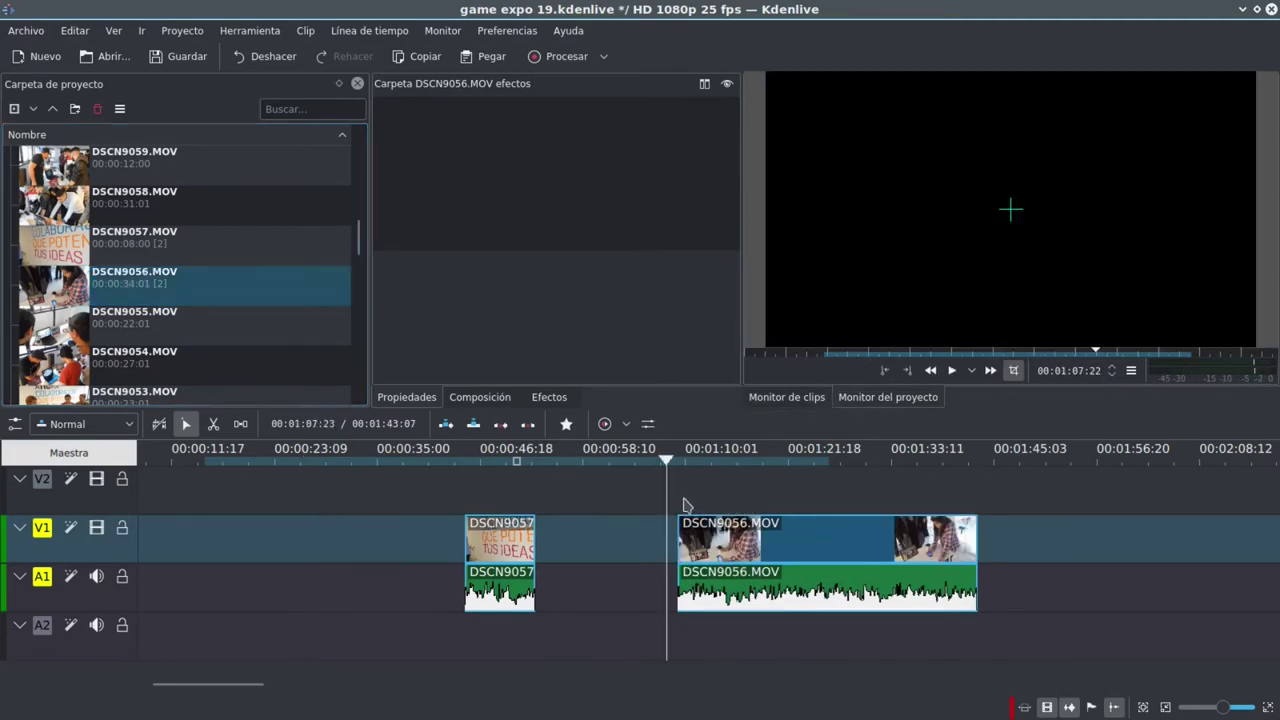
click(748, 540)
key(Delete)
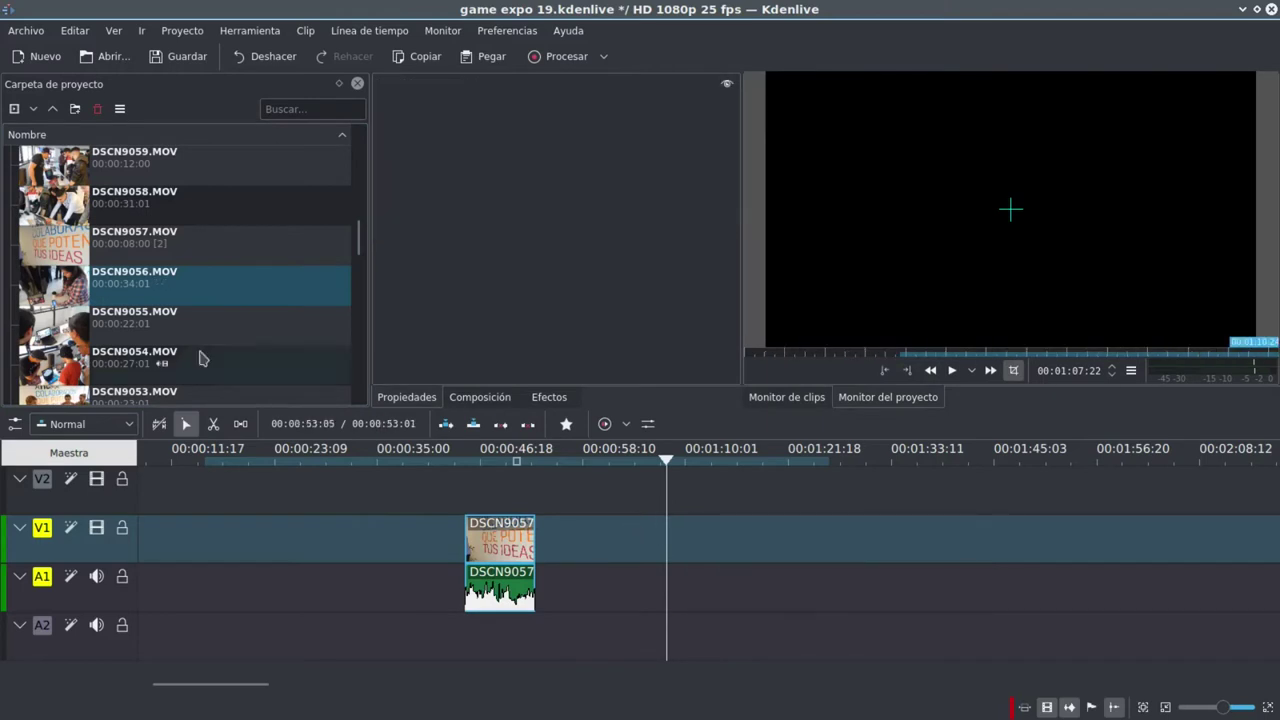
- Load clip DSCN9056.MOV in the clip monitor and set its in point at 00:00:08:06
click(130, 282)
mouse_move(752, 350)
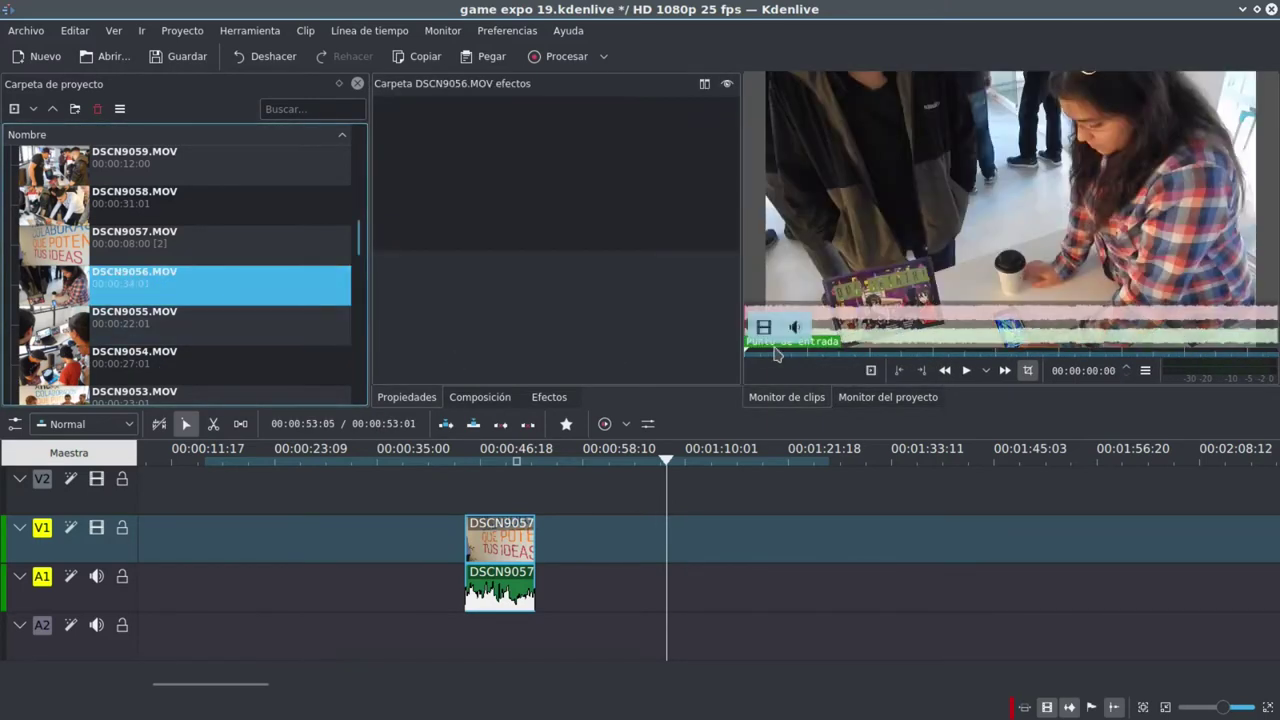
click(752, 352)
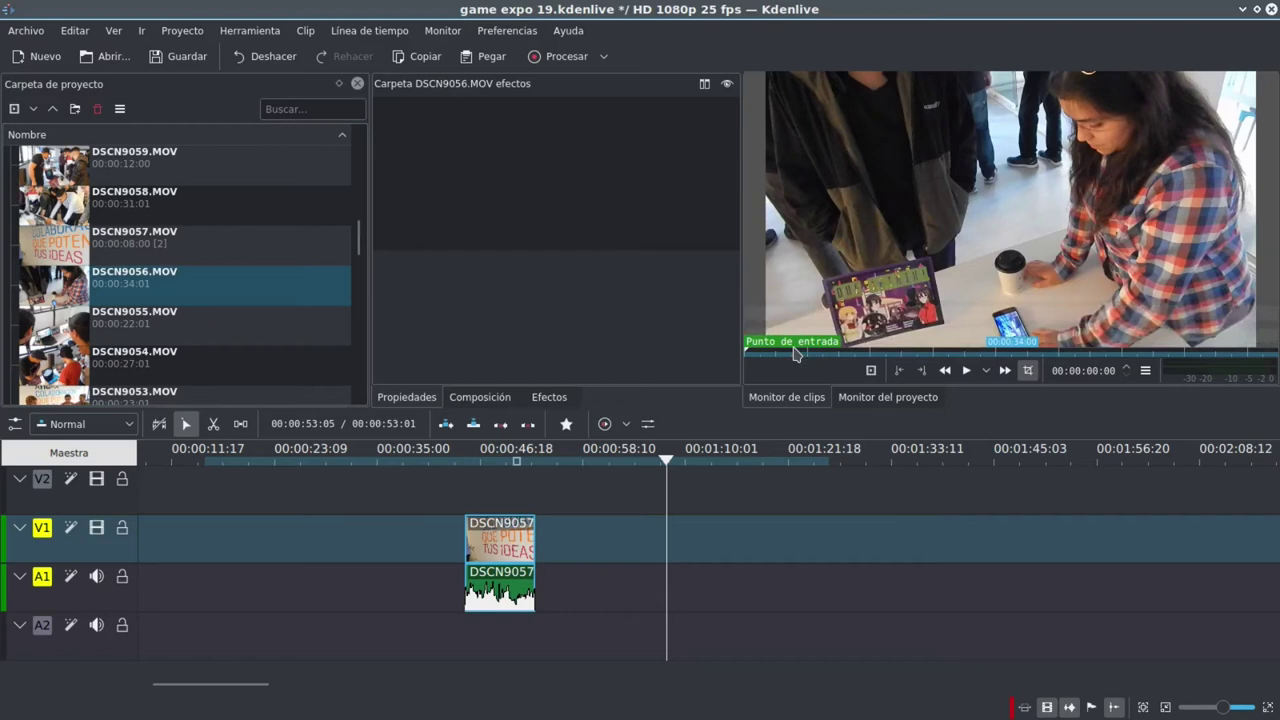
drag(752, 355, 874, 355)
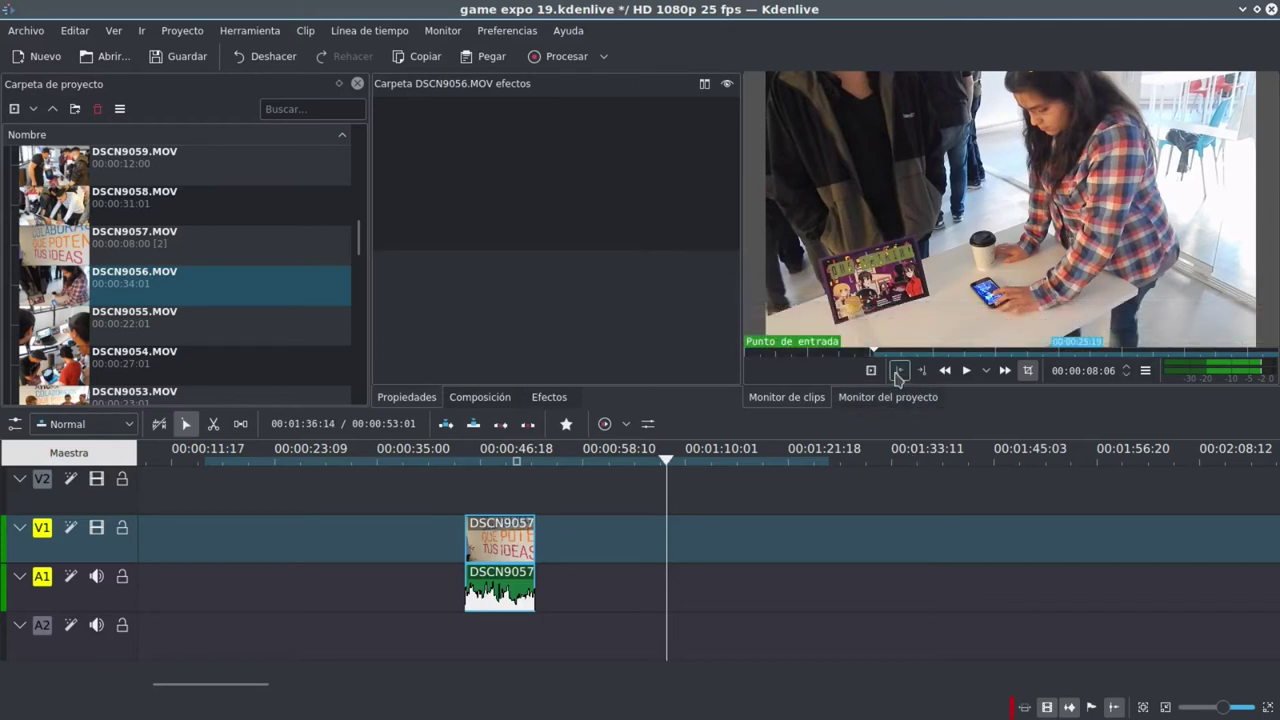
- Set the out point of DSCN9056.MOV at 00:00:25:03 and place the marked section on V1 and A1 at about 00:01:03
drag(900, 357, 1094, 352)
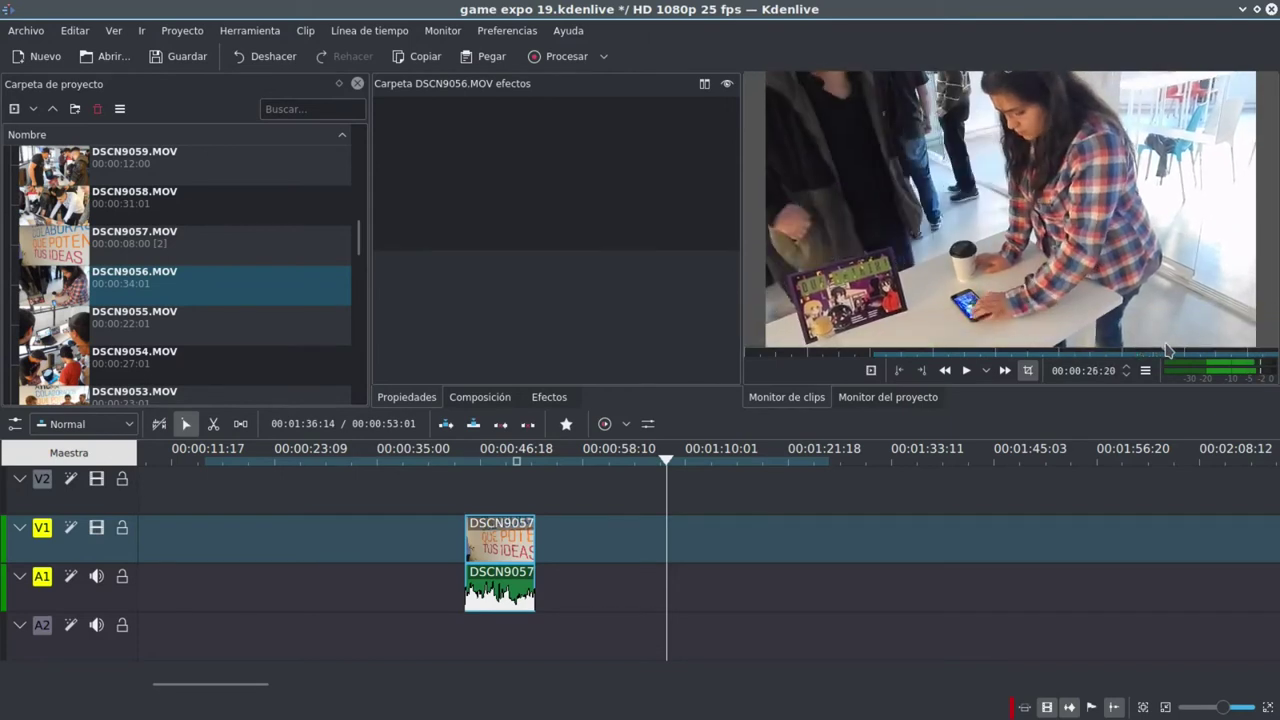
click(1139, 353)
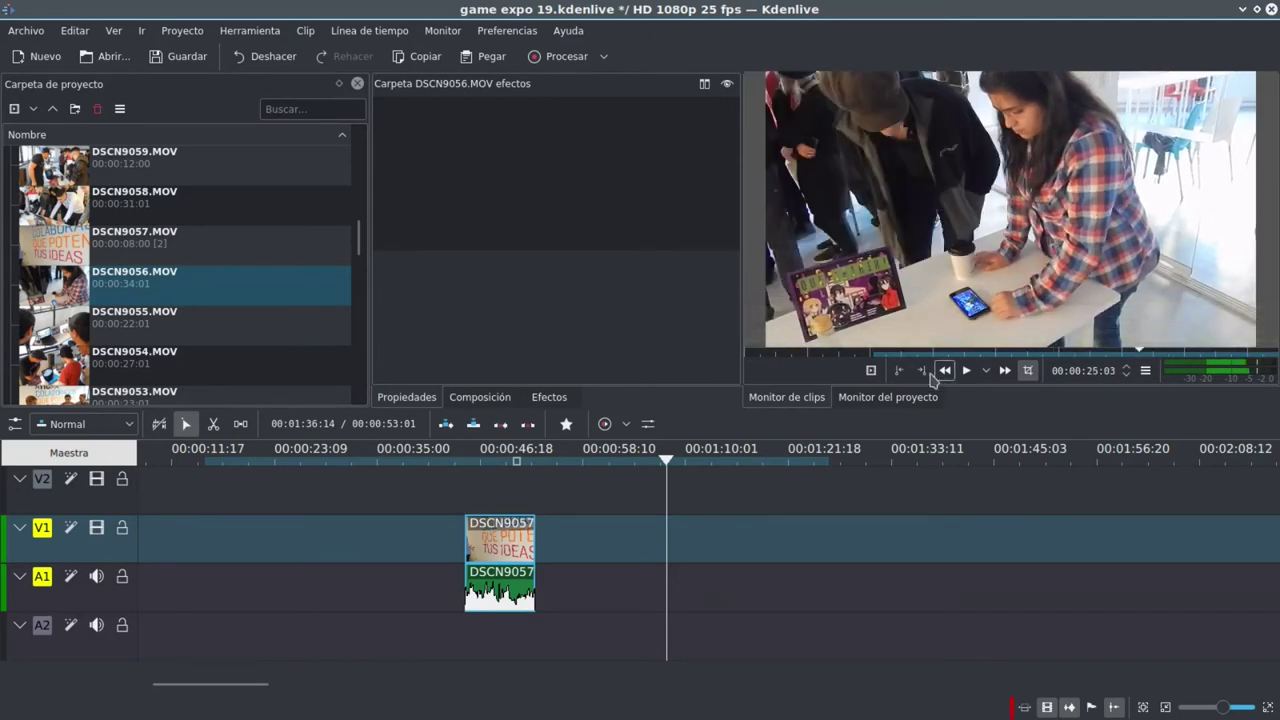
click(922, 373)
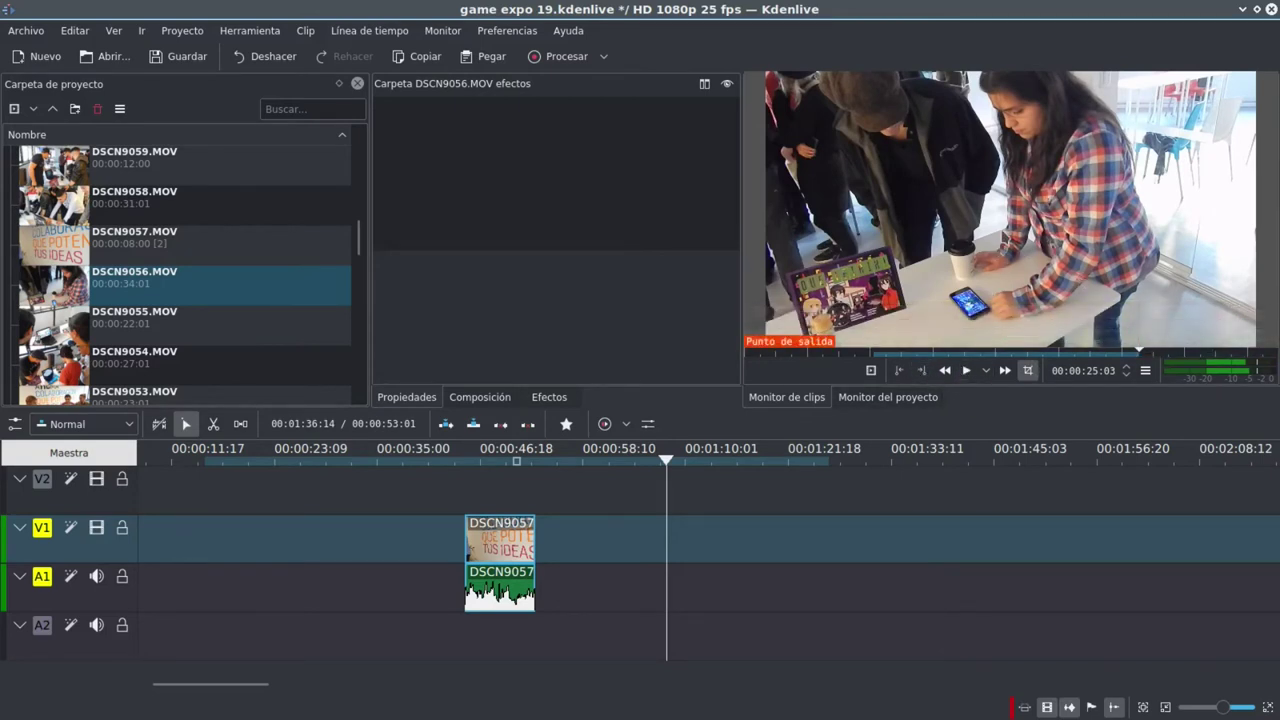
drag(958, 298, 632, 540)
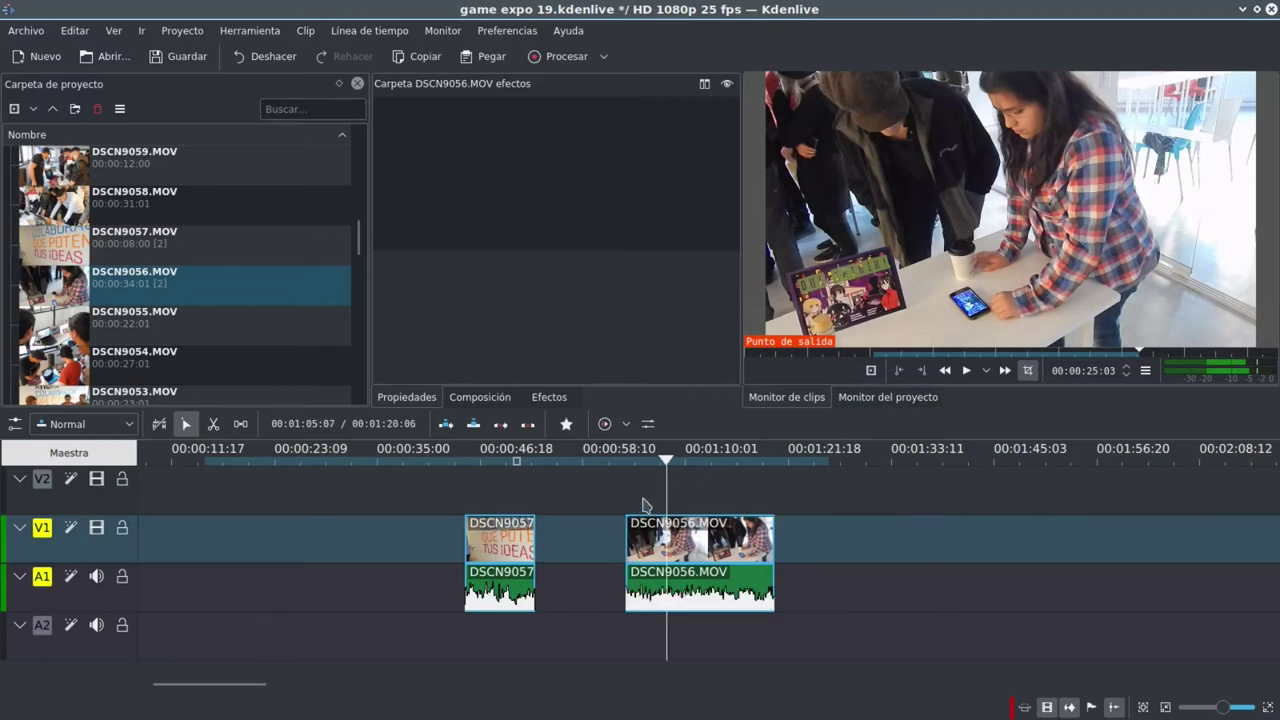
- Set the duration of the DSCN9056.MOV timeline clip to 00:00:10:00 and preview its opening frames
click(716, 540)
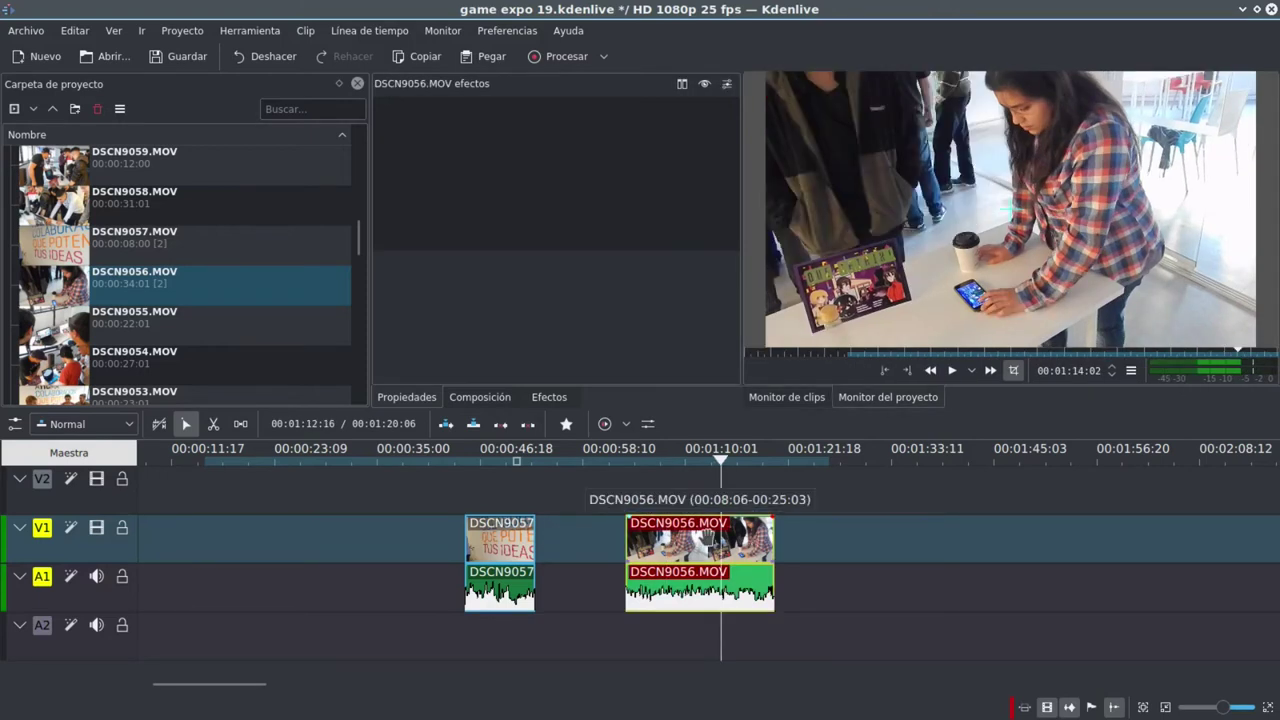
right_click(707, 541)
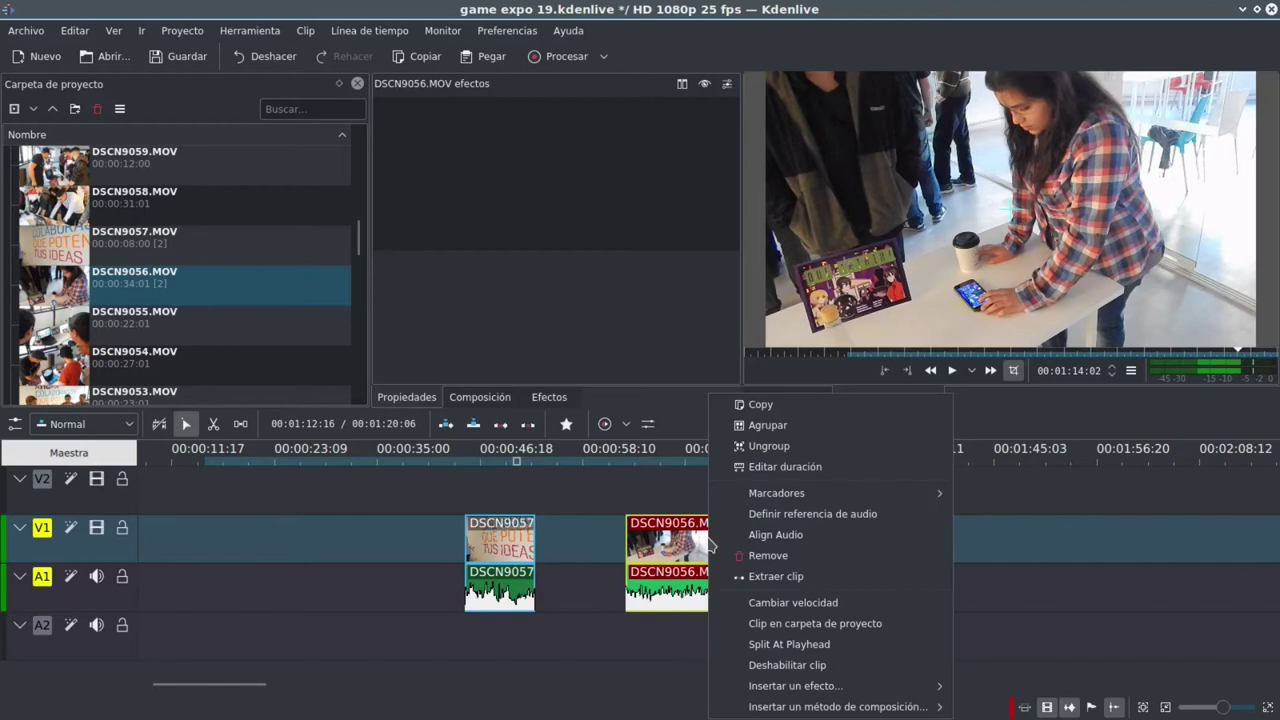
click(783, 466)
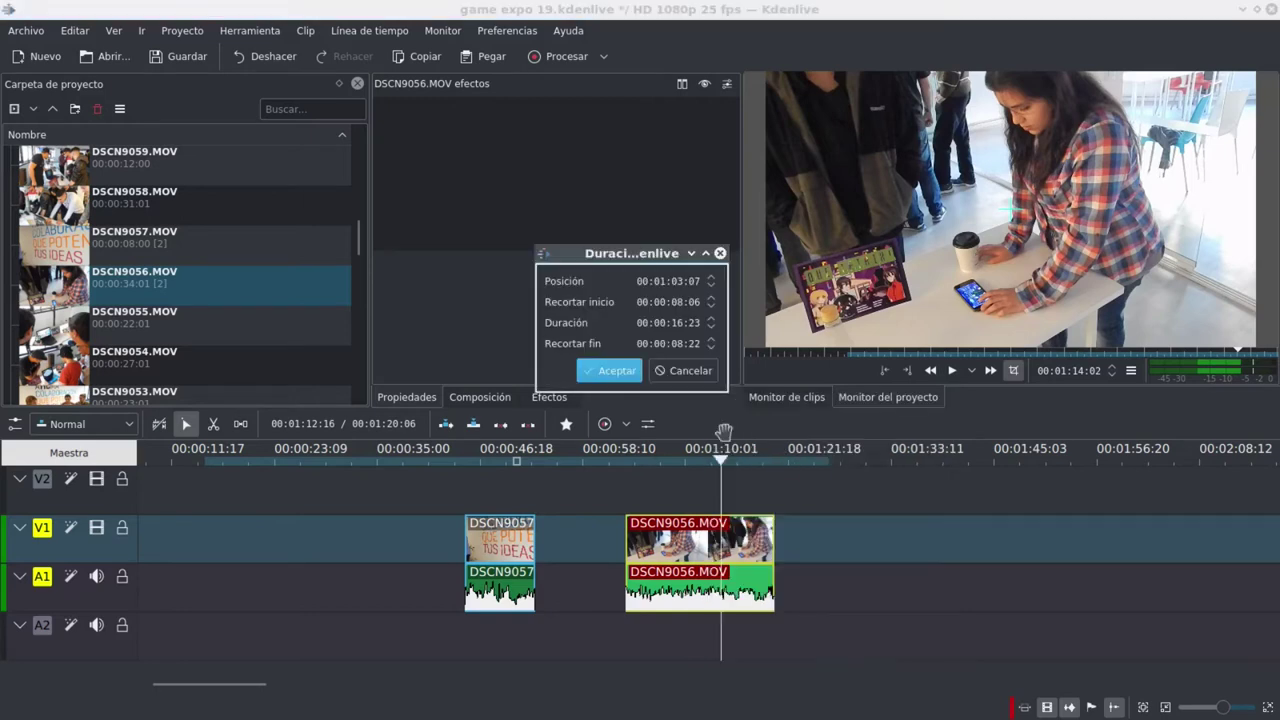
click(679, 323)
text(0)
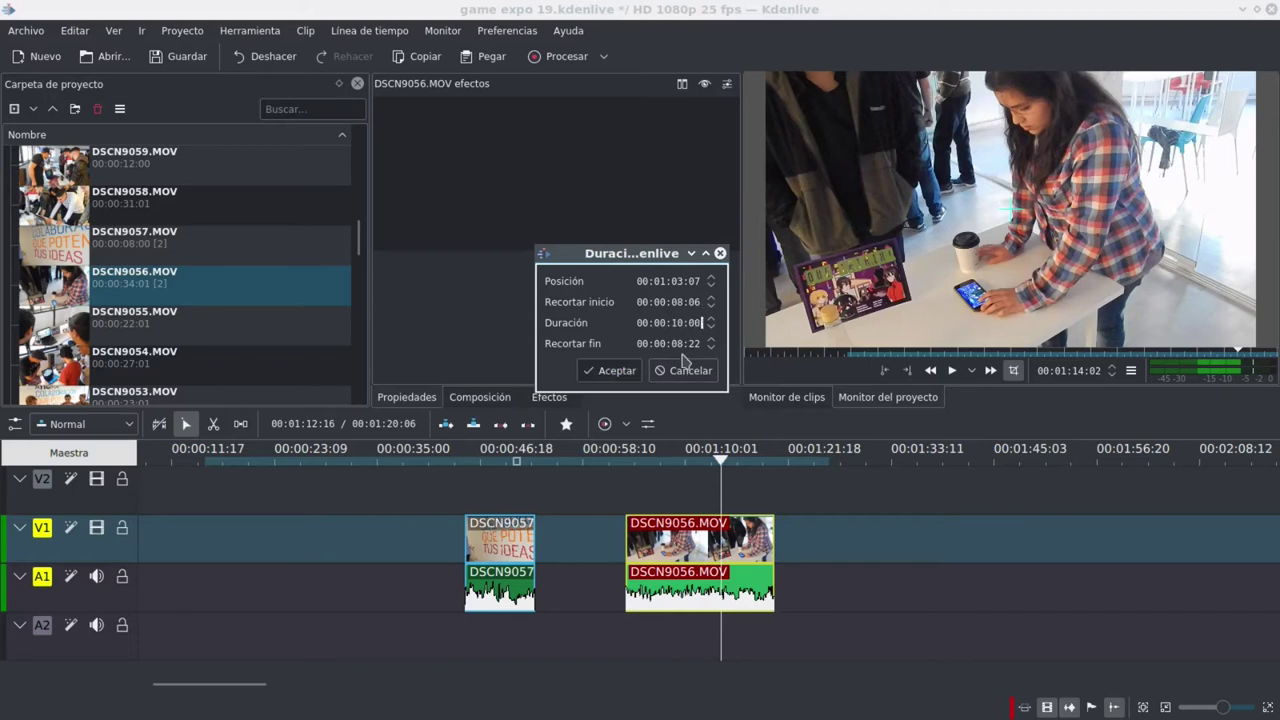
click(606, 370)
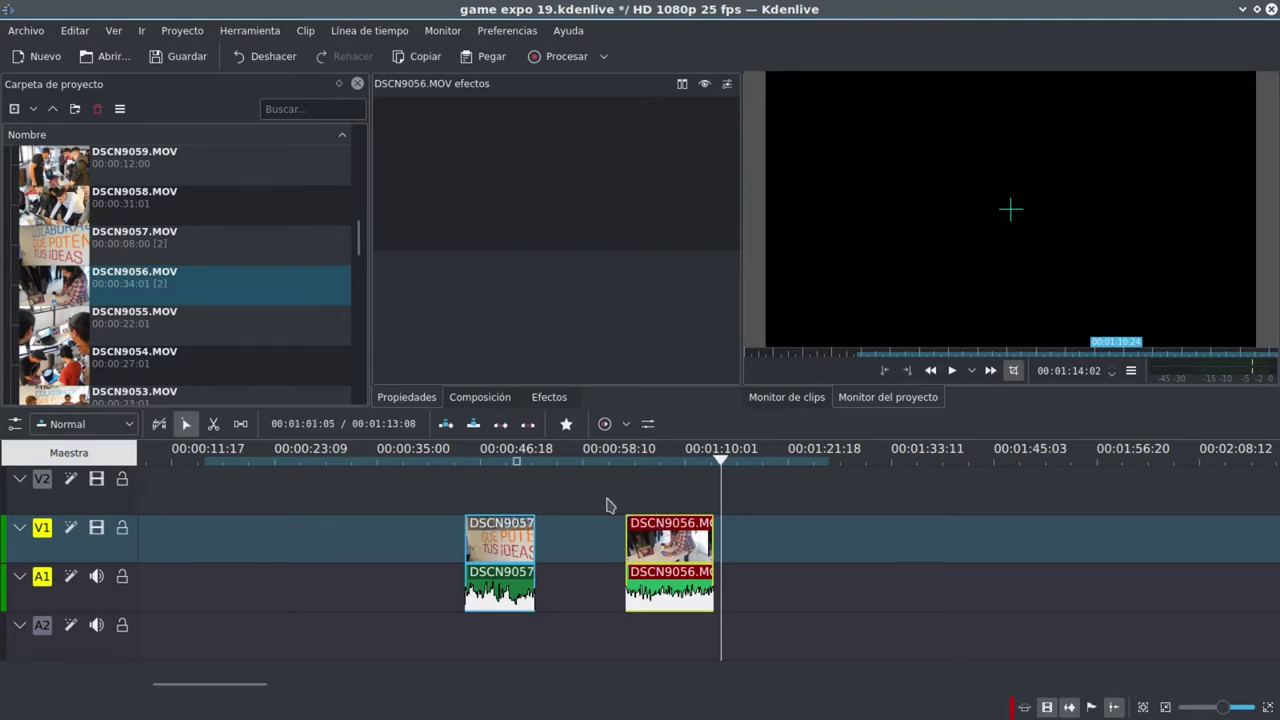
scroll(608, 505, up, 2)
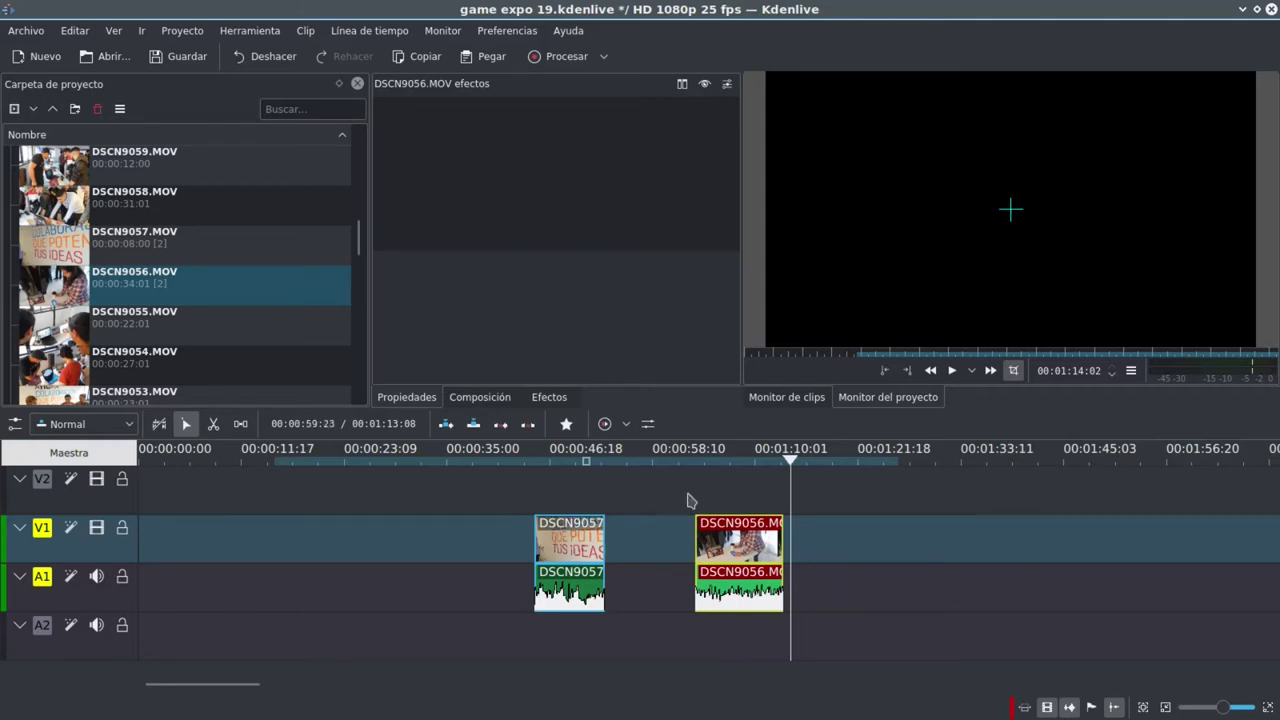
drag(735, 465, 711, 465)
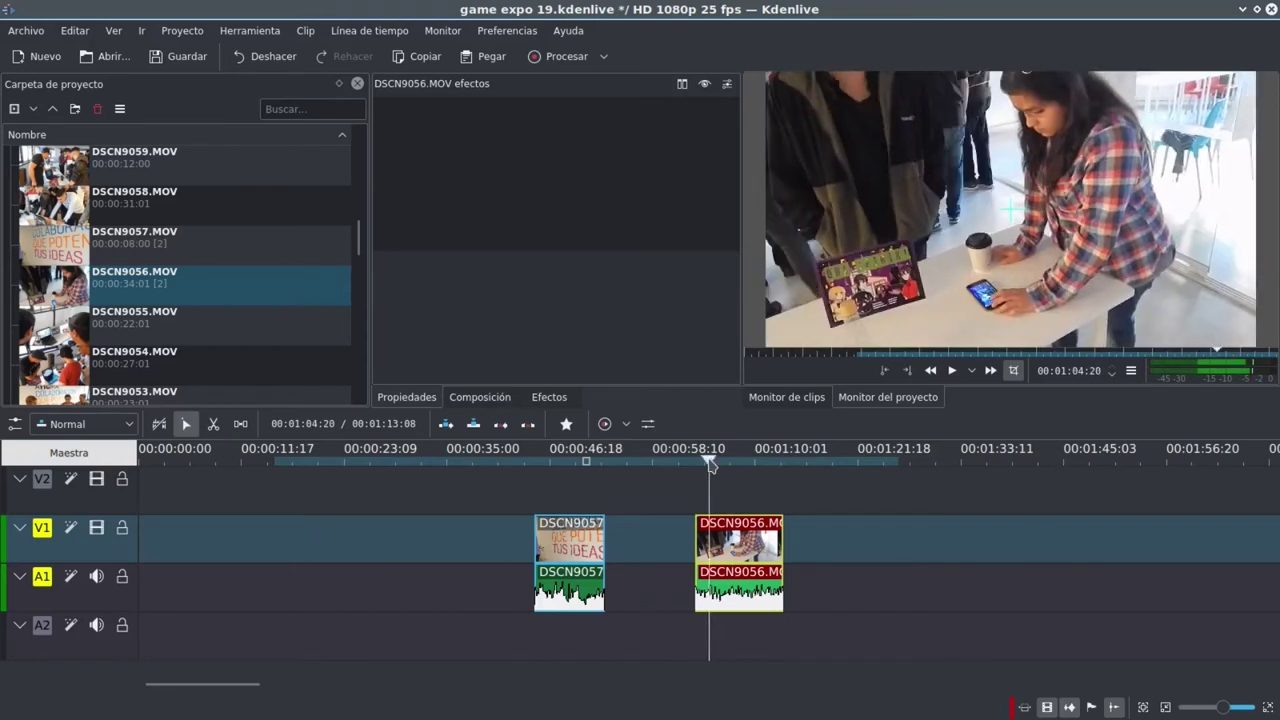
- Ungroup the DSCN9057.MOV timeline clip and delete its audio part from track A1
click(545, 486)
drag(557, 501, 470, 488)
drag(545, 498, 573, 520)
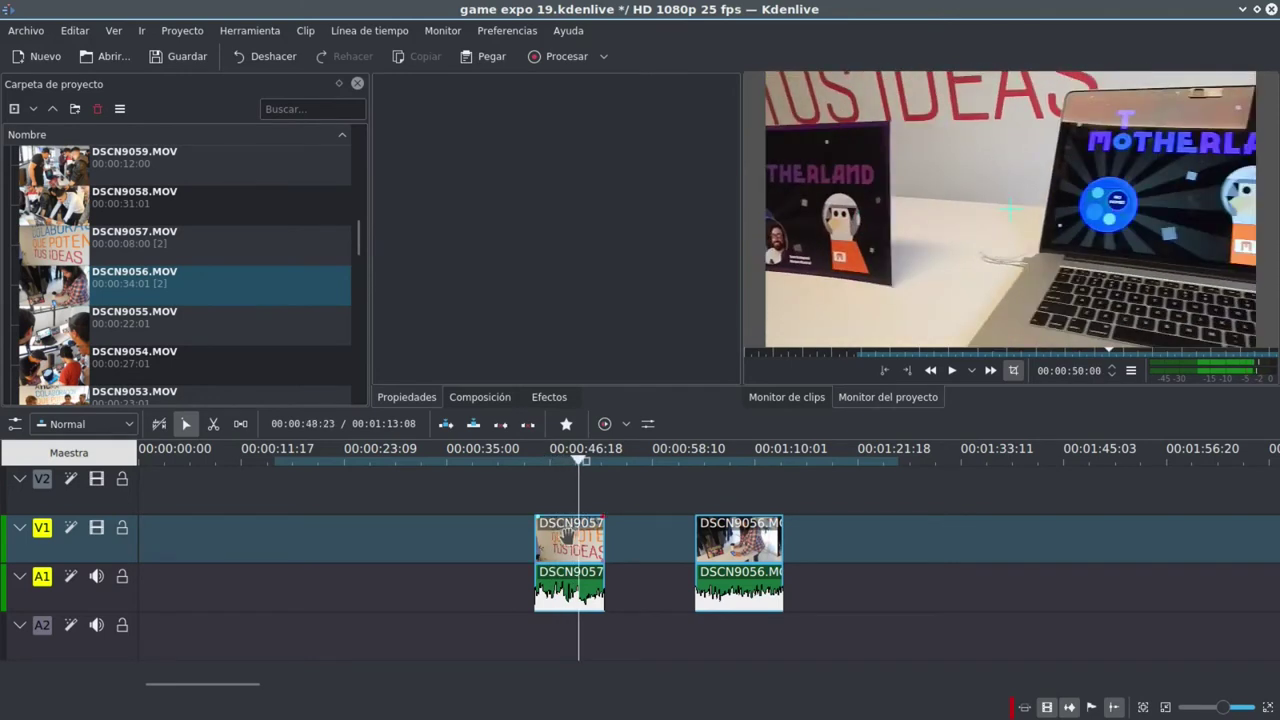
click(567, 535)
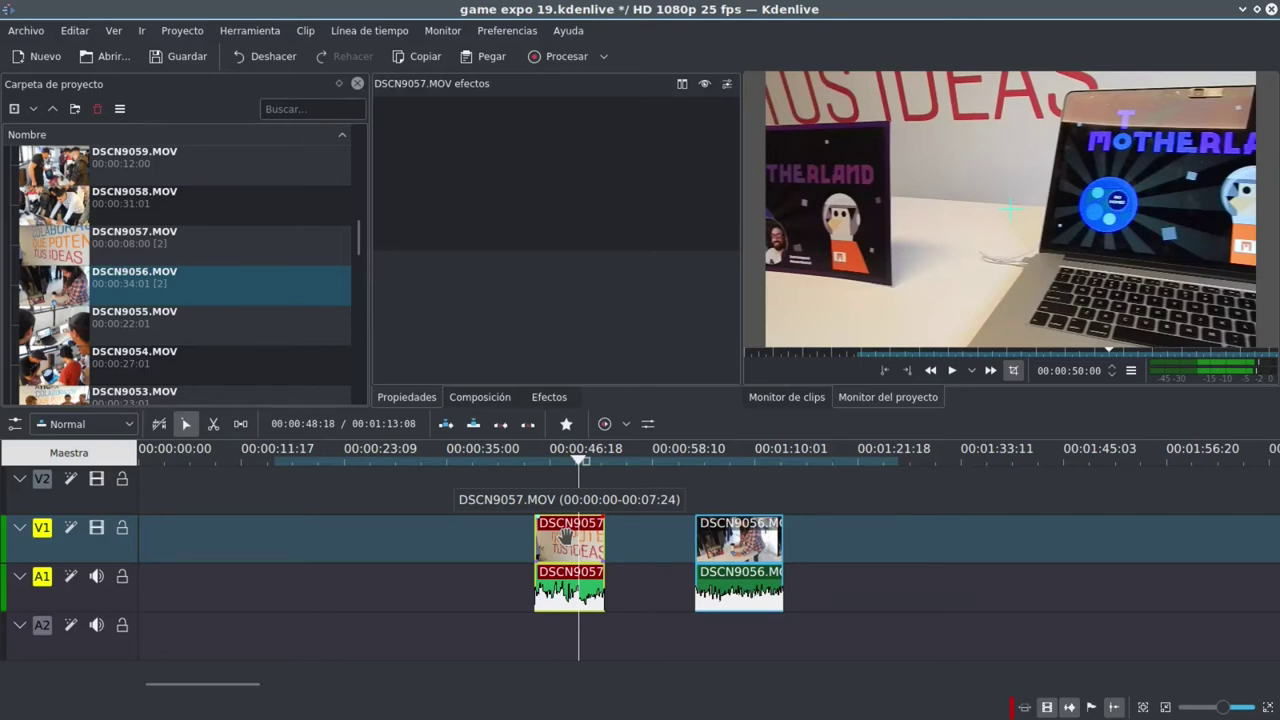
right_click(566, 537)
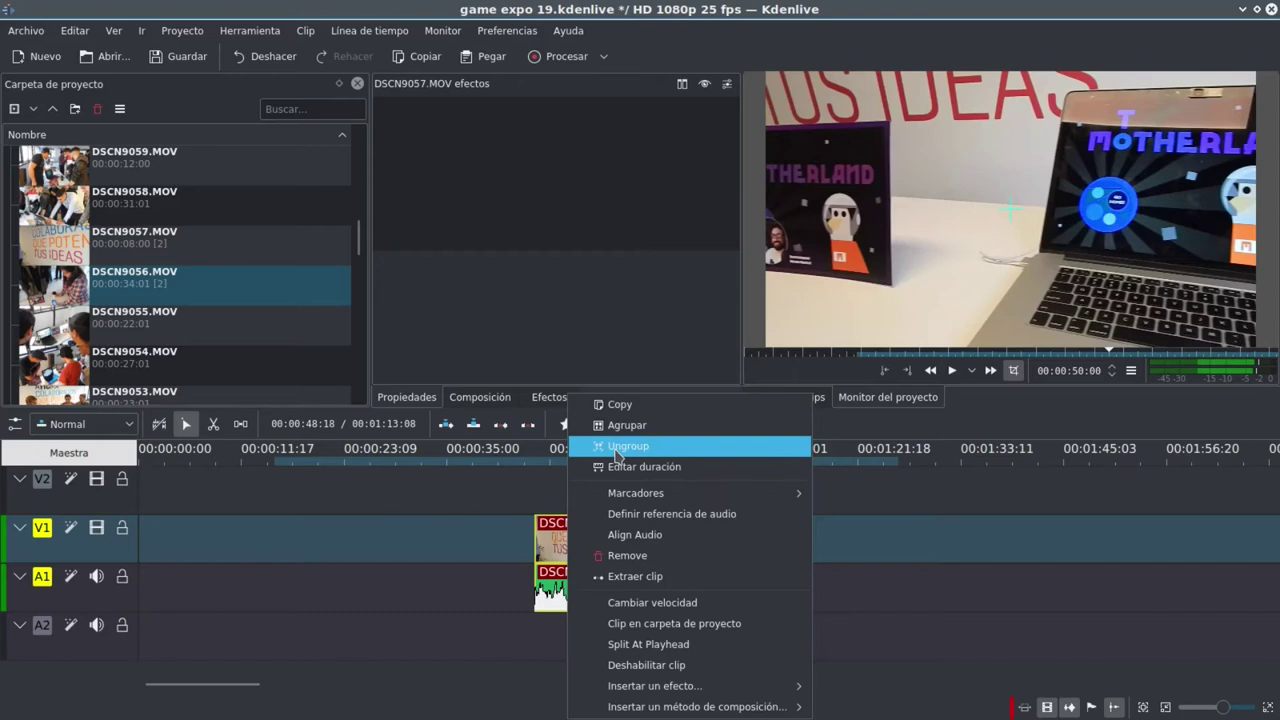
click(617, 446)
click(470, 570)
click(546, 580)
key(Delete)
- Change the speed of the DSCN9057.MOV video clip to 70% and play it back
click(553, 533)
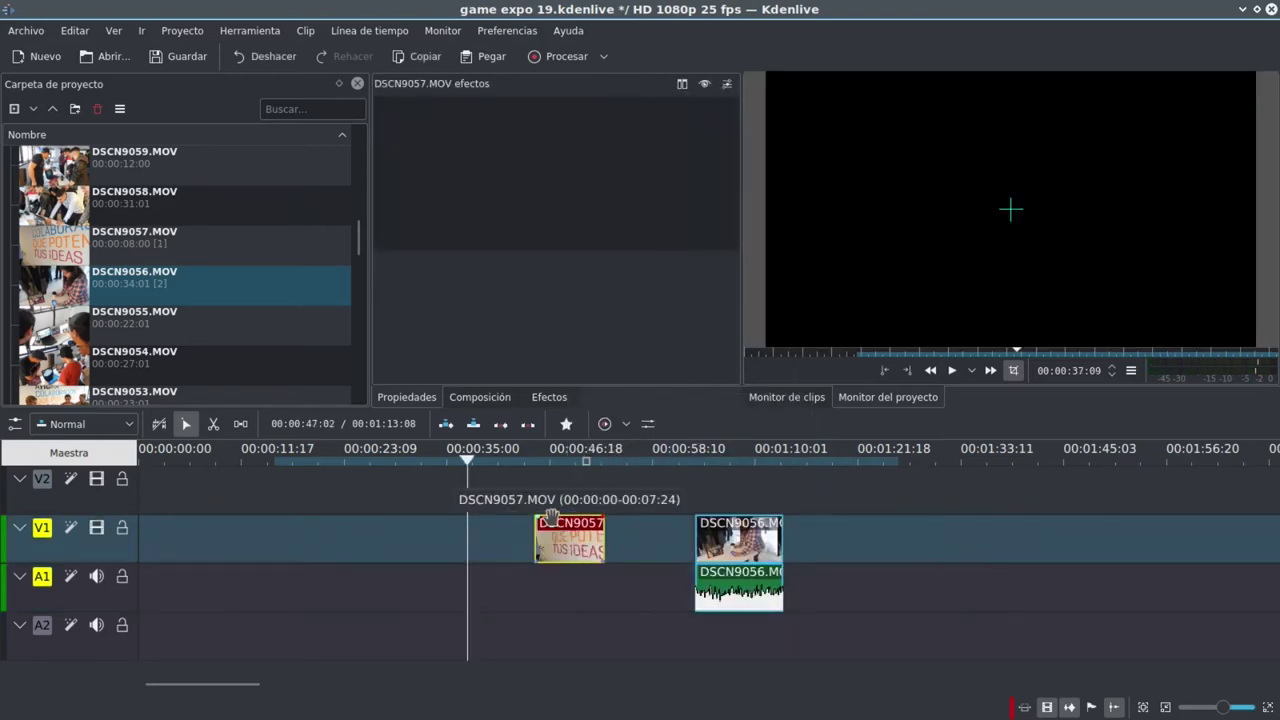
right_click(555, 540)
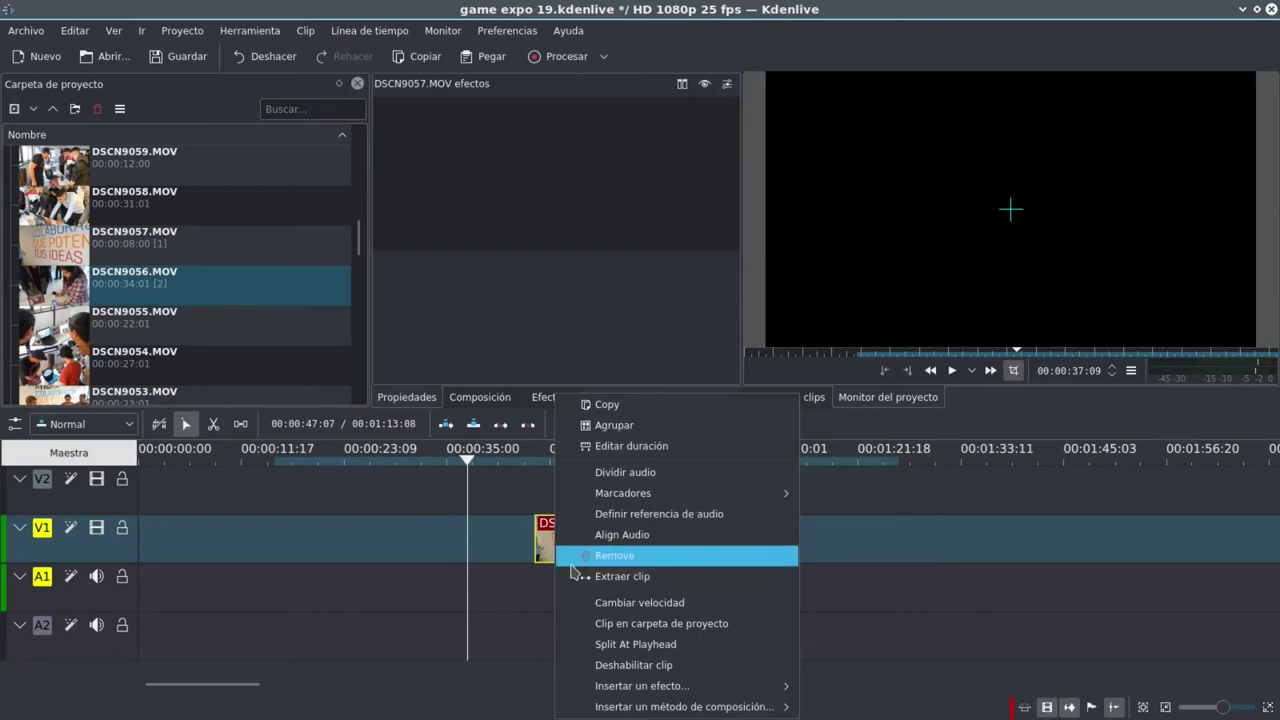
click(618, 603)
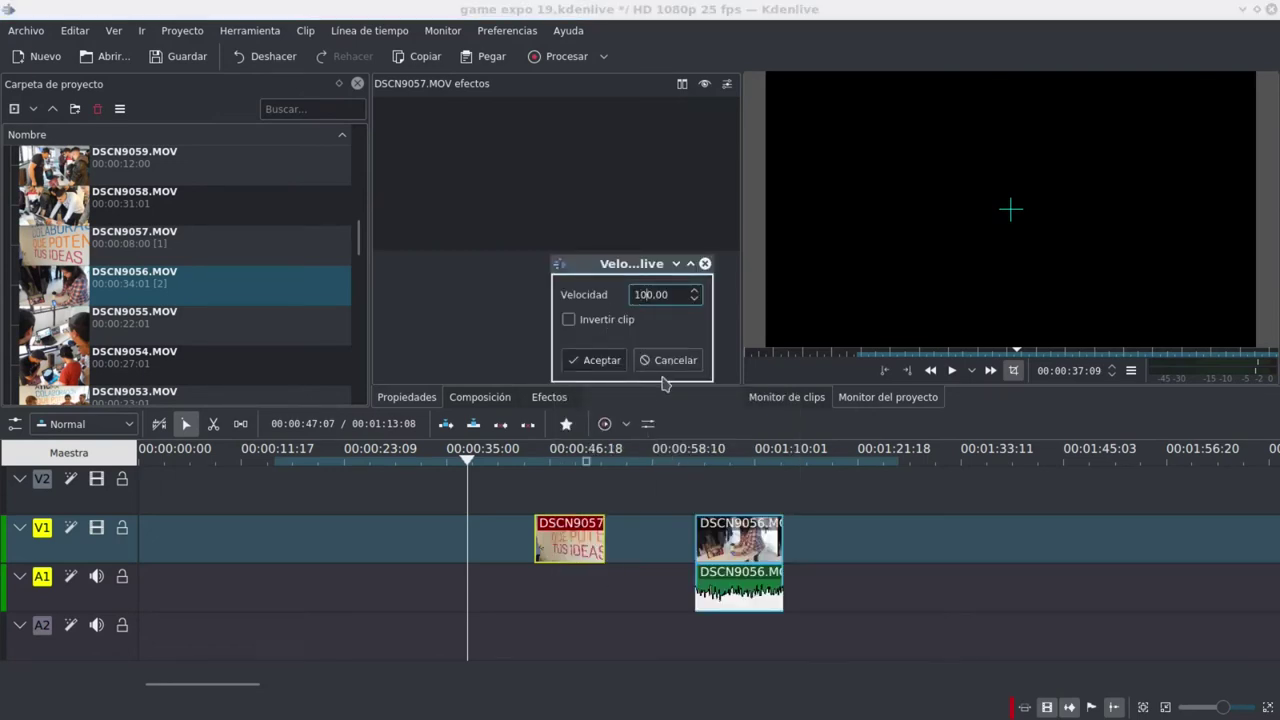
click(600, 360)
click(543, 502)
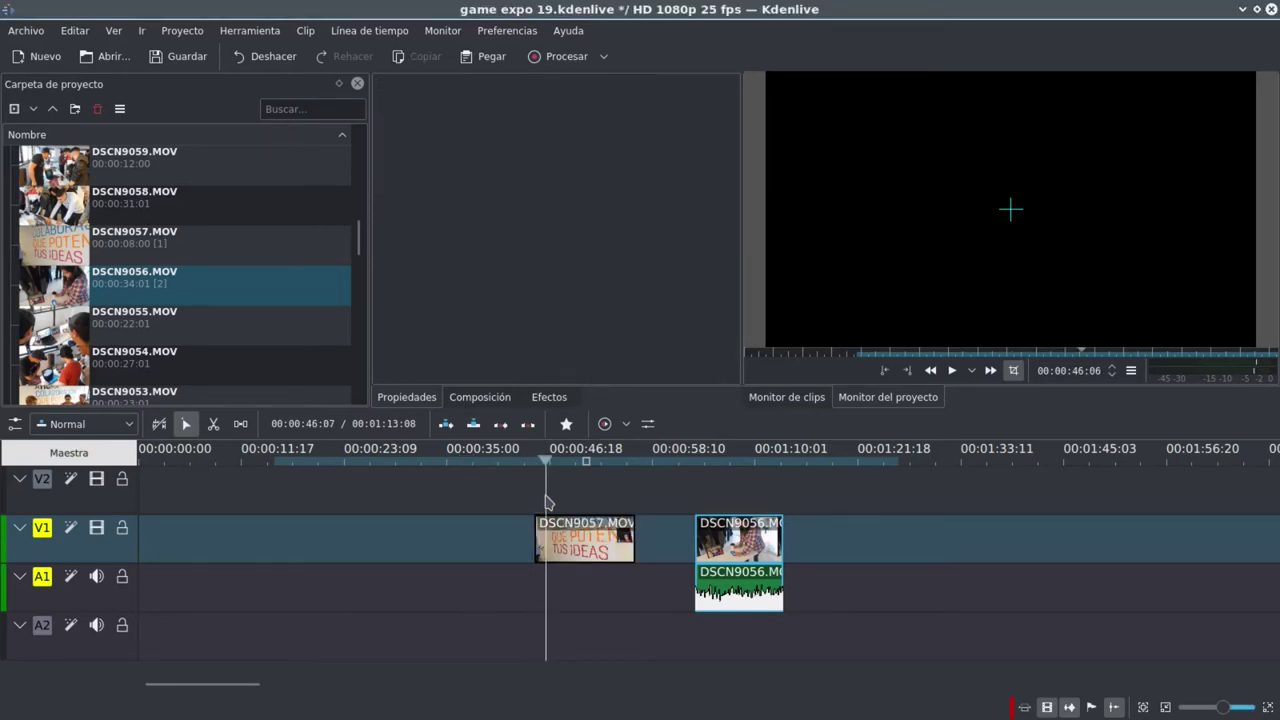
key(space)
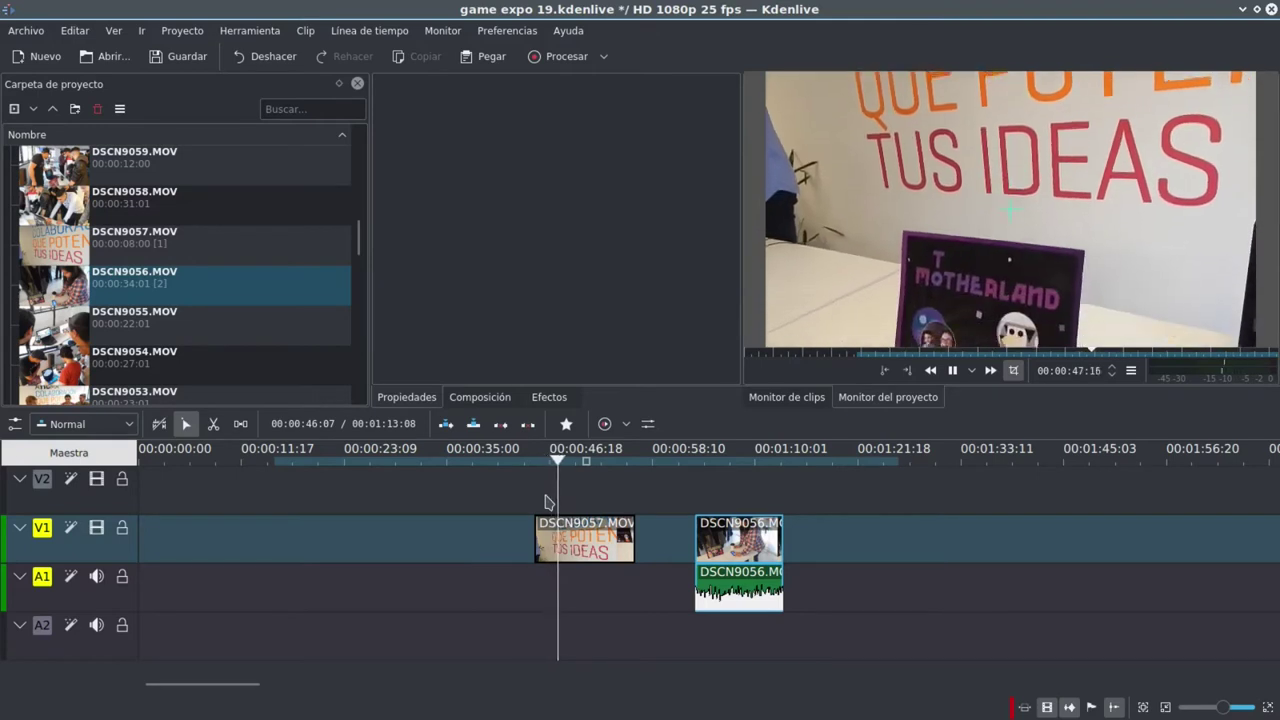
- Set the speed of the DSCN9057.MOV video clip to 50% and play back the slow motion
click(567, 530)
right_click(570, 537)
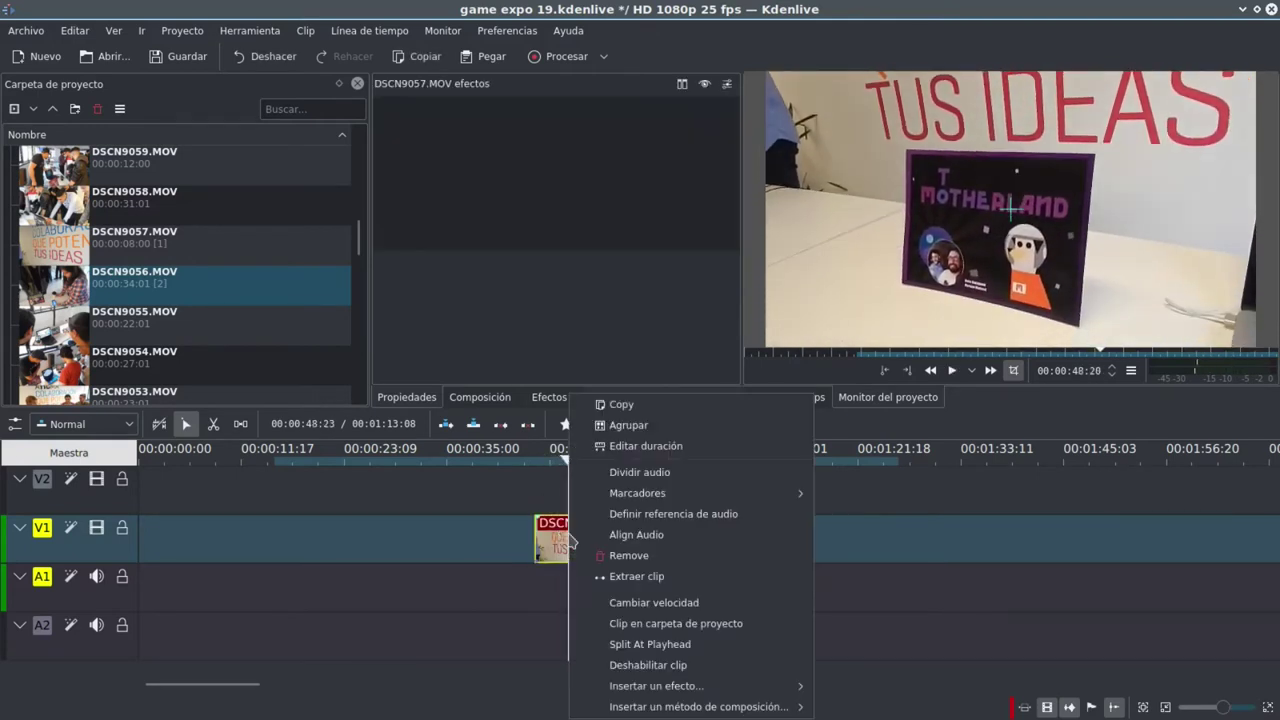
click(600, 602)
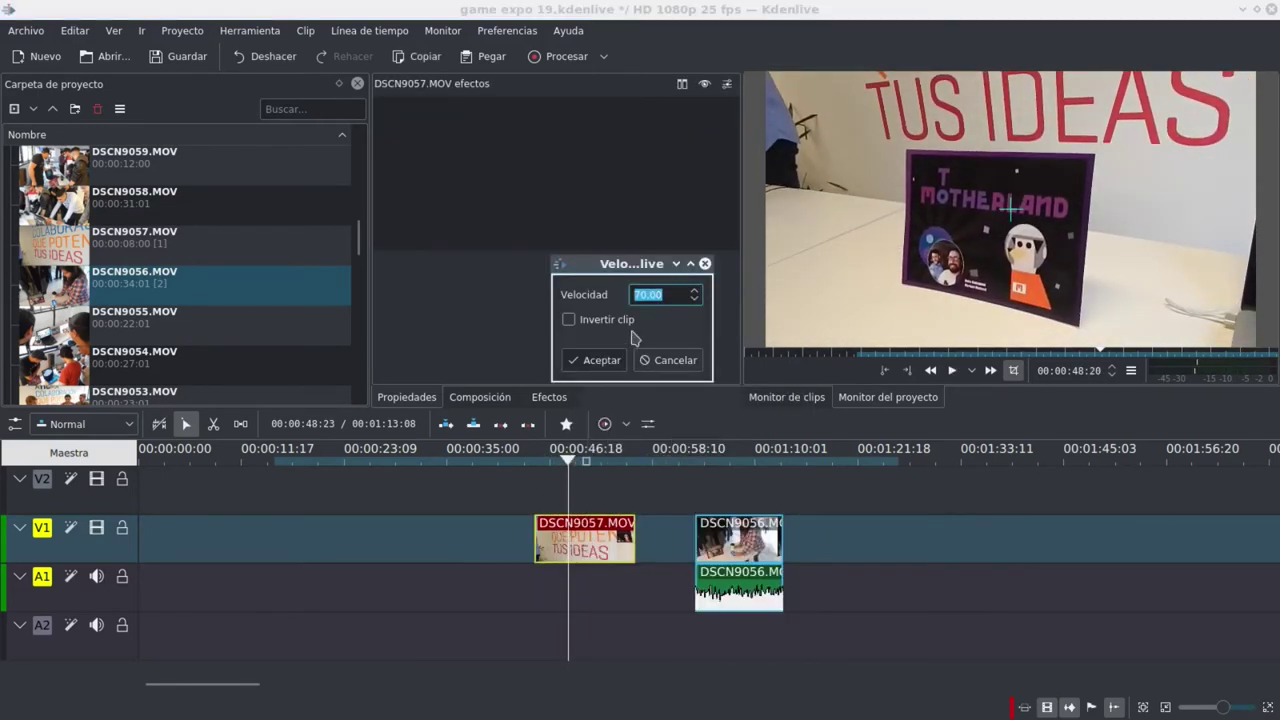
text(5)
click(595, 360)
click(554, 500)
key(space)
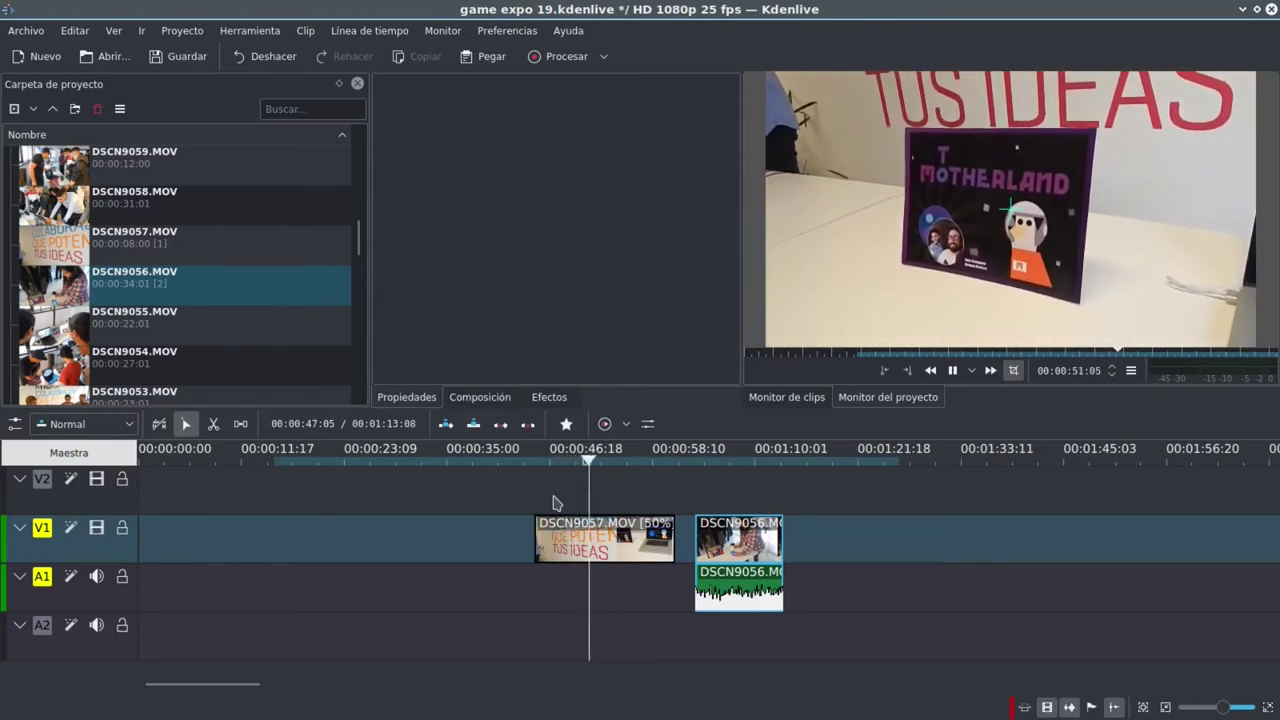
key(space)
- Reverse the DSCN9057.MOV video clip with the Invertir clip option and play back the result
click(585, 535)
right_click(592, 540)
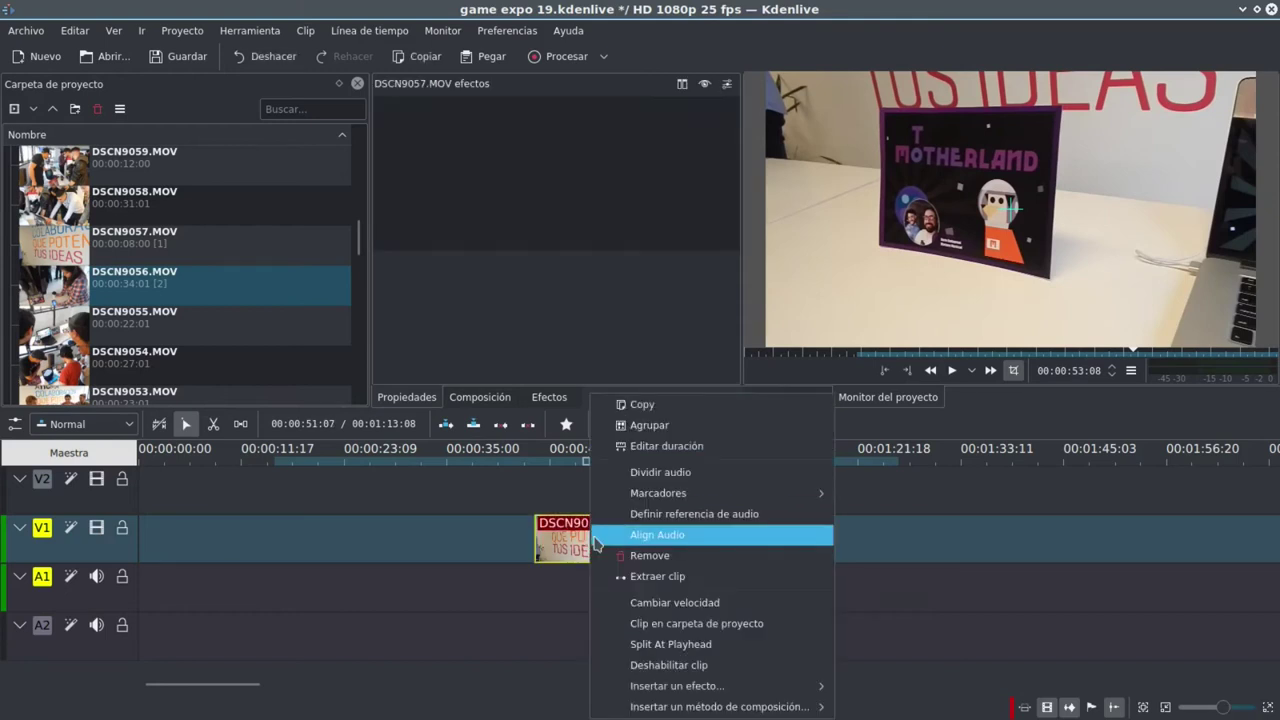
click(632, 603)
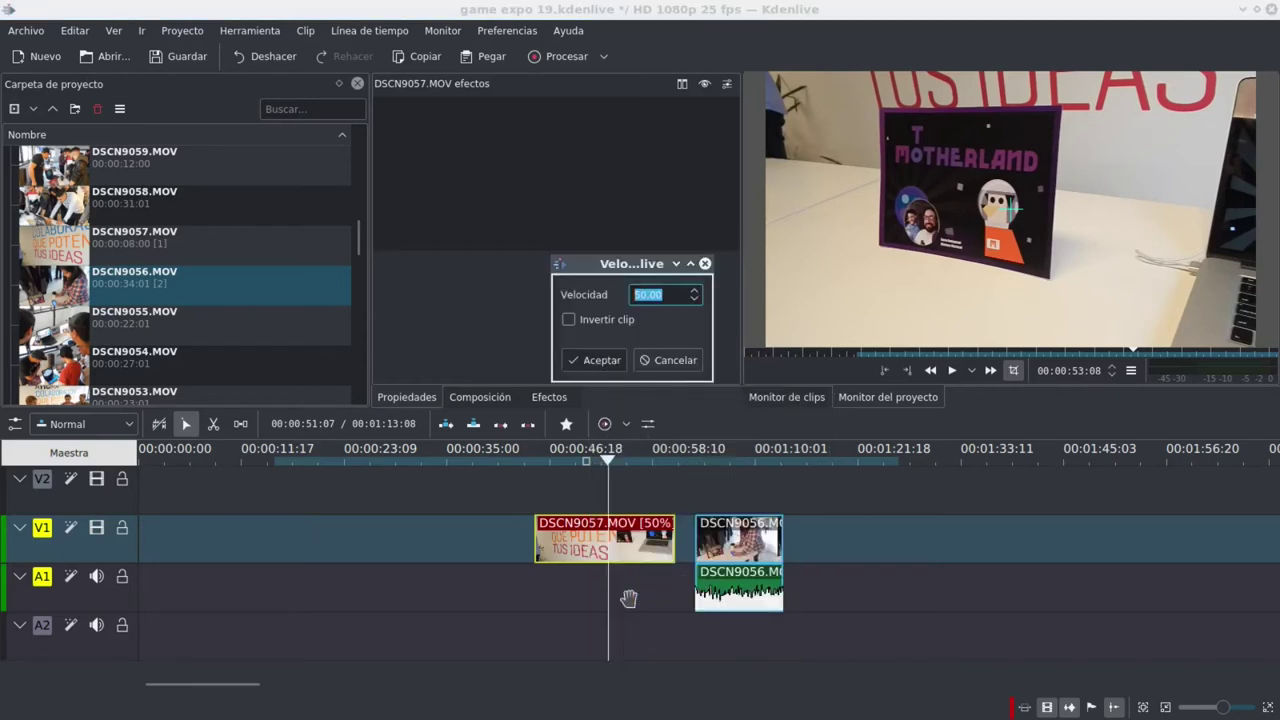
click(568, 321)
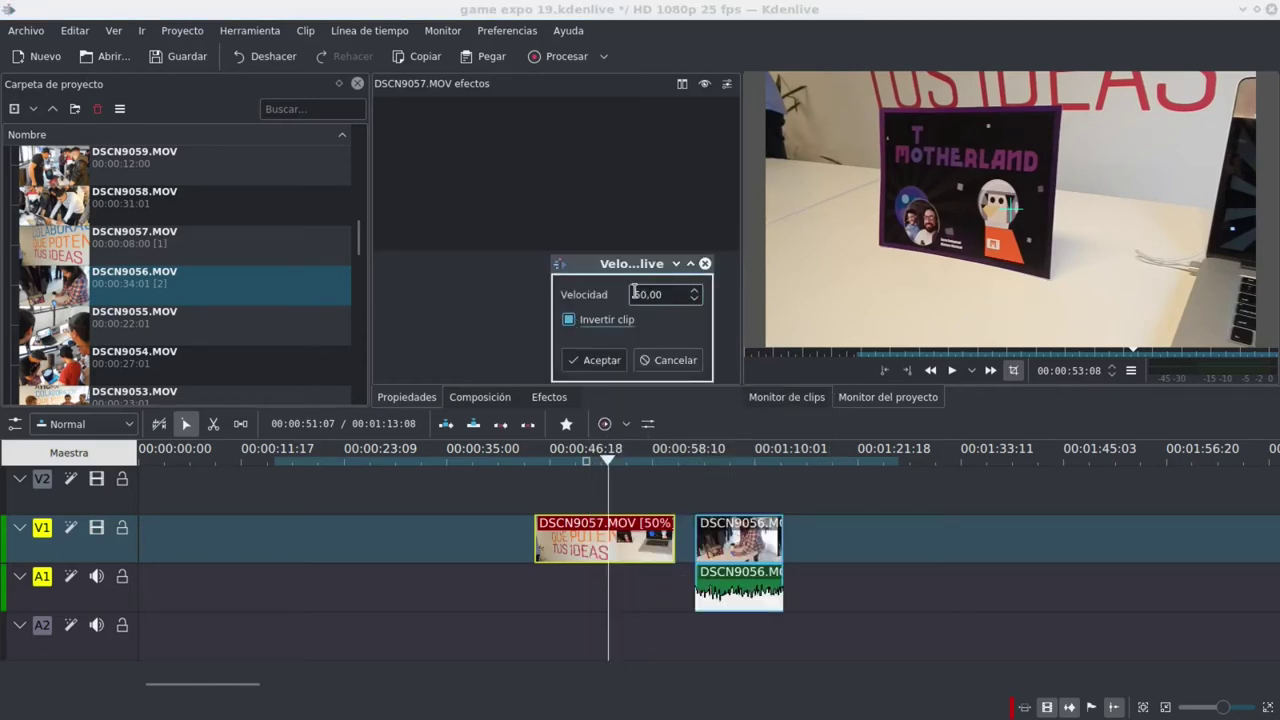
click(600, 360)
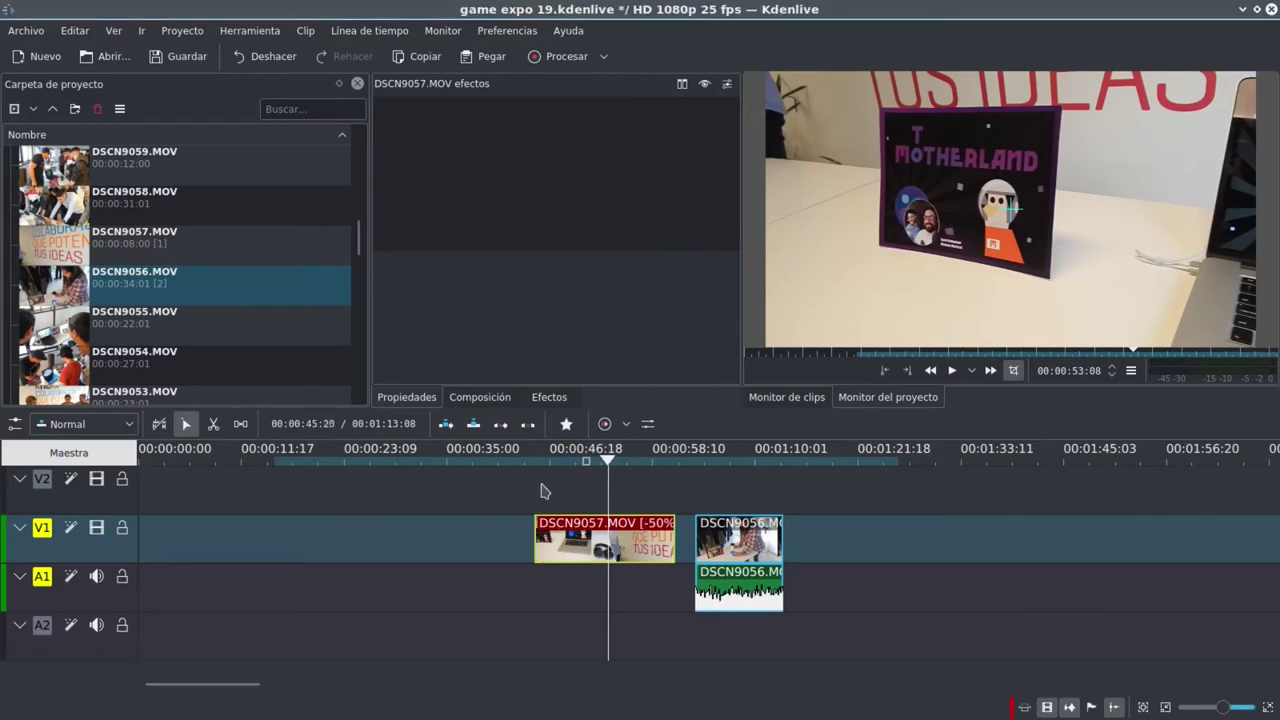
click(537, 492)
key(space)
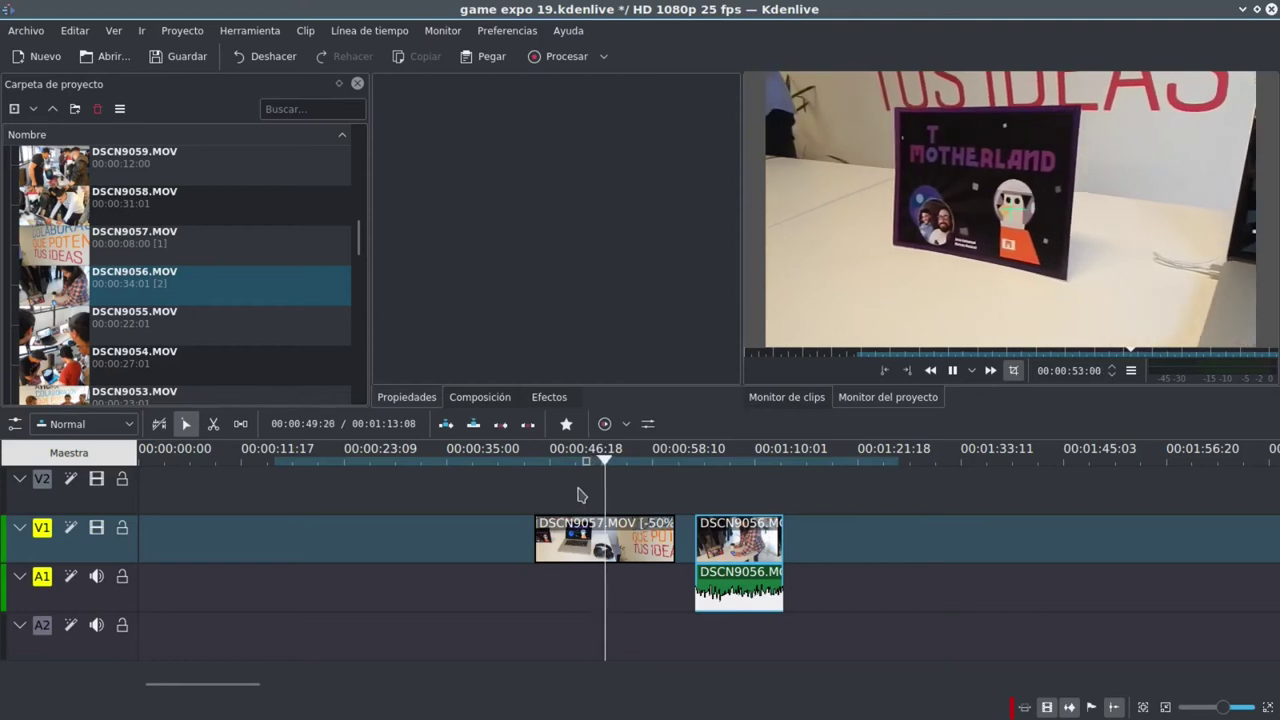
key(space)
- Move the DSCN9056.MOV clip to tracks V2 and A2, overlapping the end of DSCN9057.MOV
drag(623, 497, 717, 497)
scroll(685, 527, up, 1)
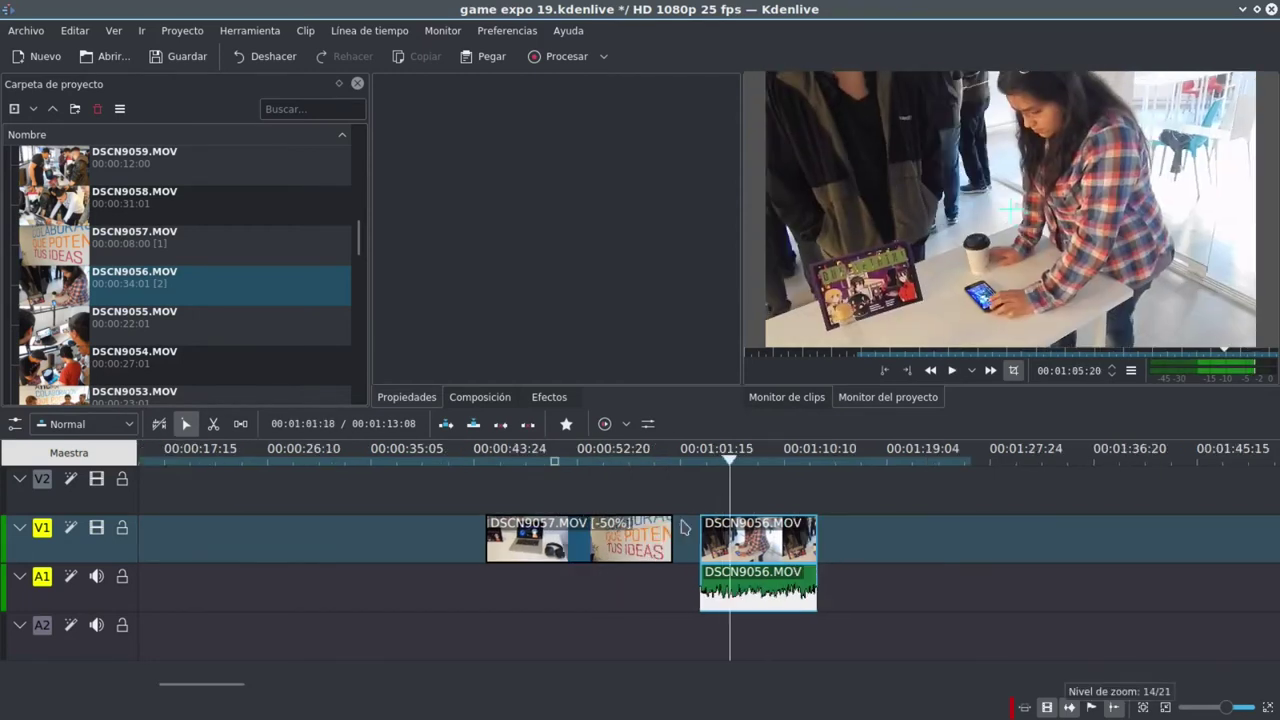
drag(735, 586, 698, 503)
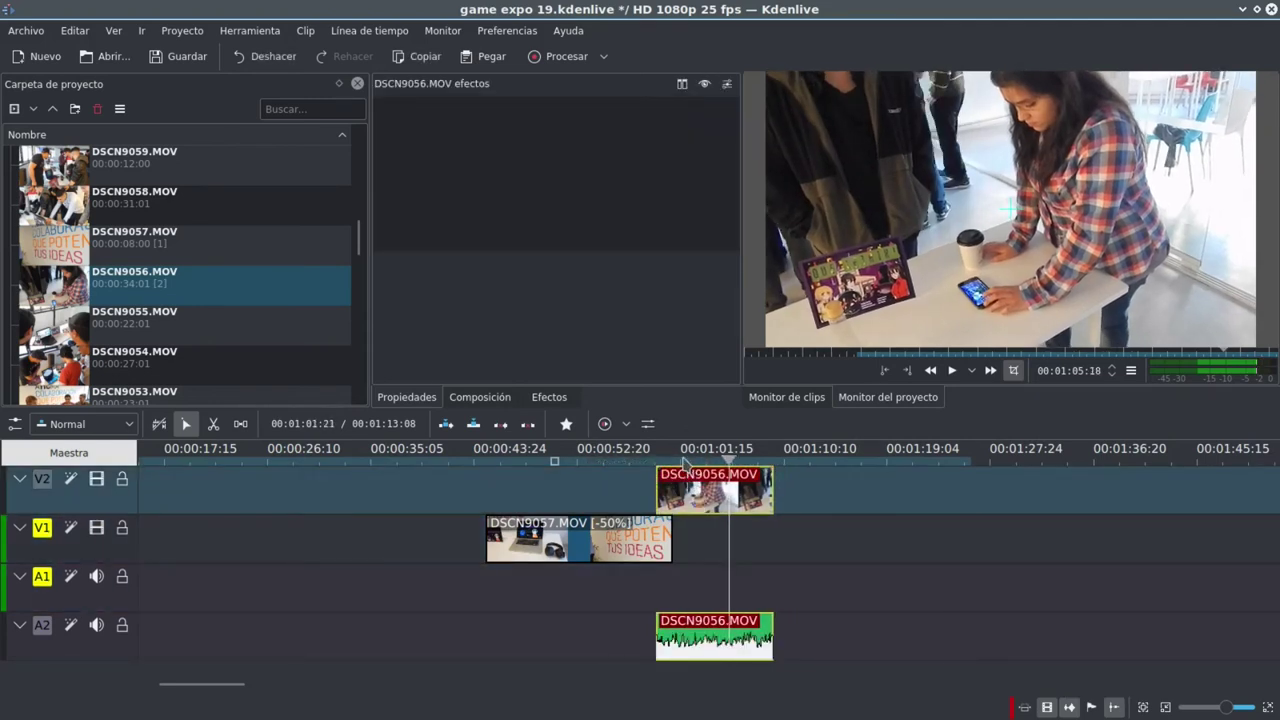
- Add a 00:00:01:10 fade-in to the DSCN9056.MOV video clip on V2 and scrub through the transition
scroll(682, 507, up, 2)
drag(620, 470, 655, 472)
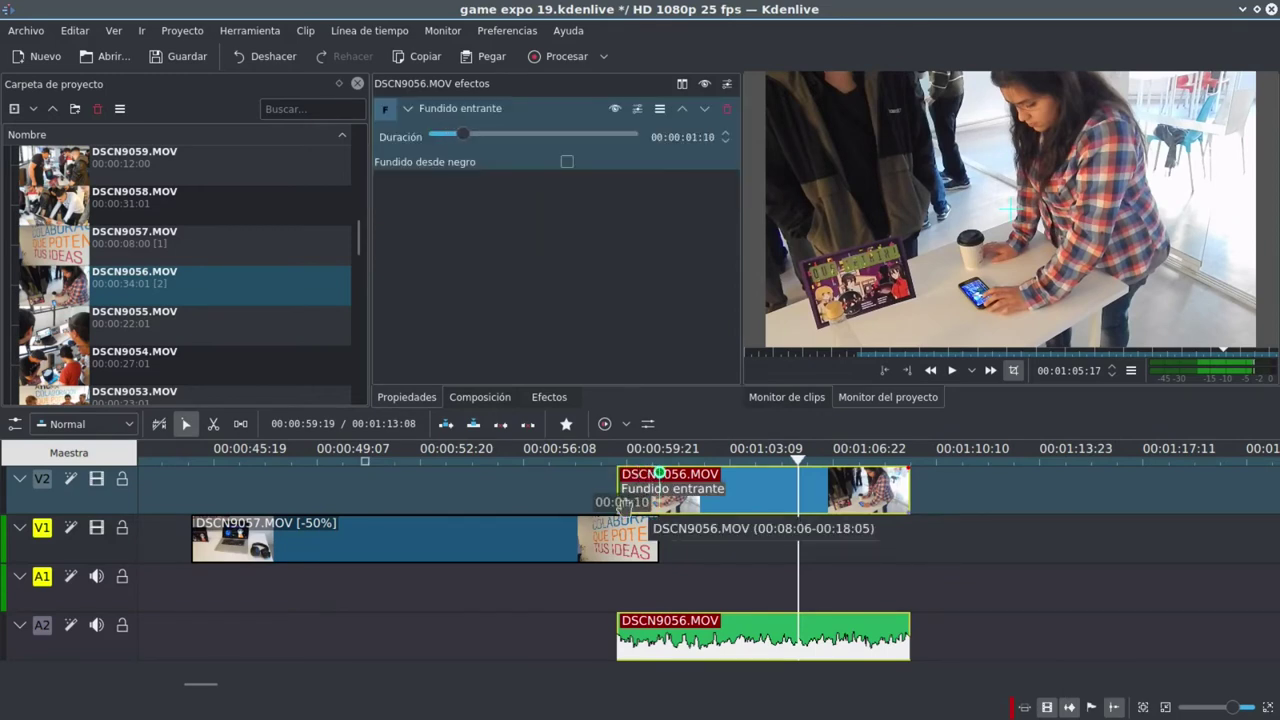
click(616, 581)
drag(616, 581, 659, 577)
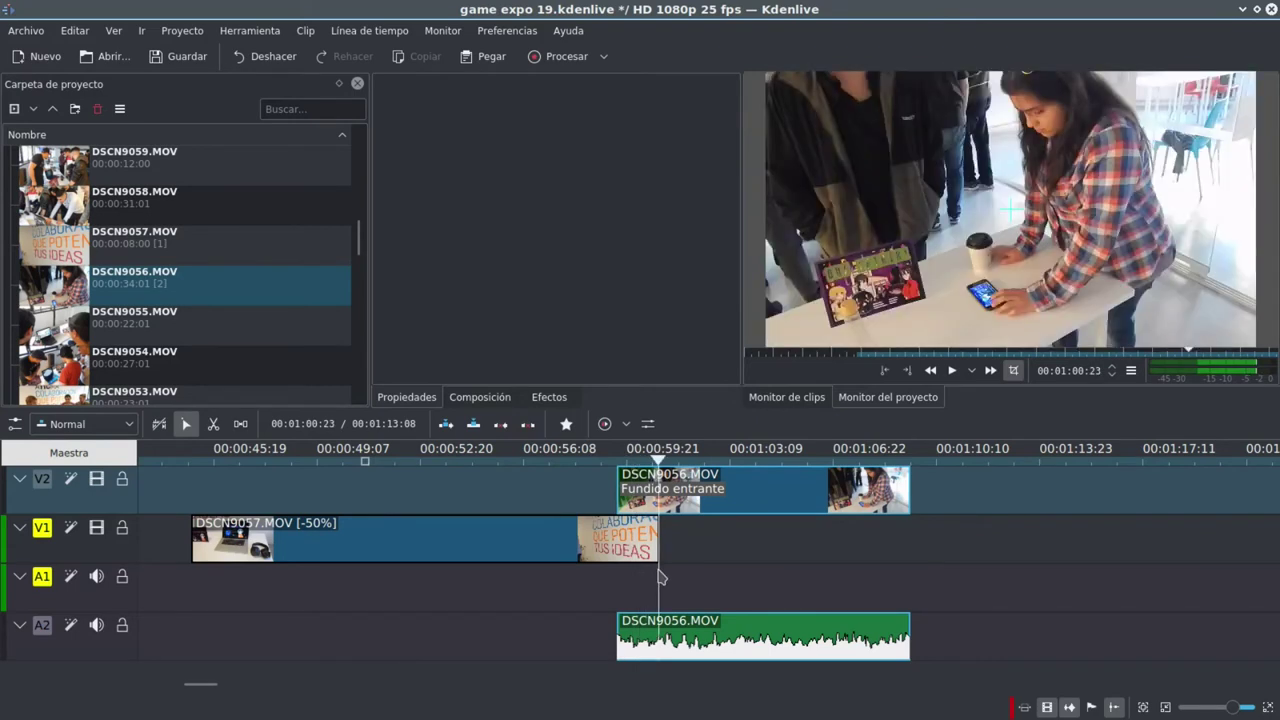
- Ungroup the DSCN9056.MOV clip so its audio on A2 is separate from its video on V2
click(640, 645)
scroll(789, 689, up, 5)
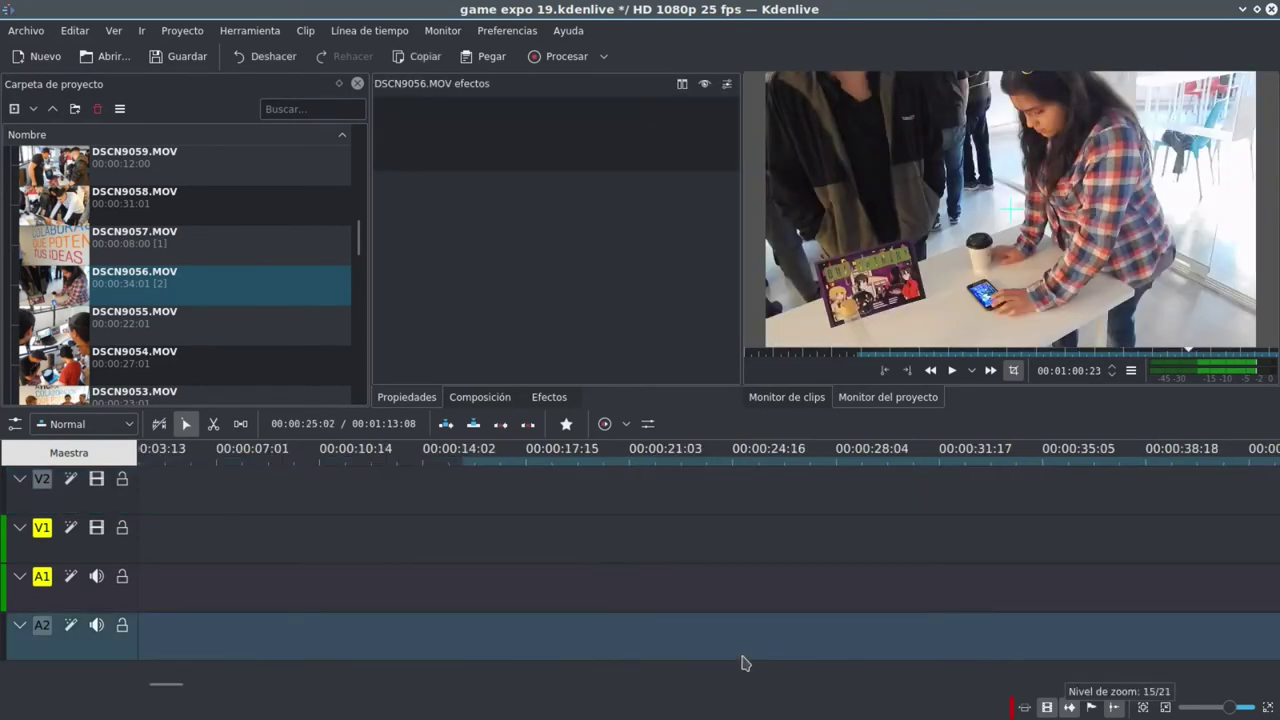
scroll(754, 647, down, 2)
scroll(920, 612, up, 2)
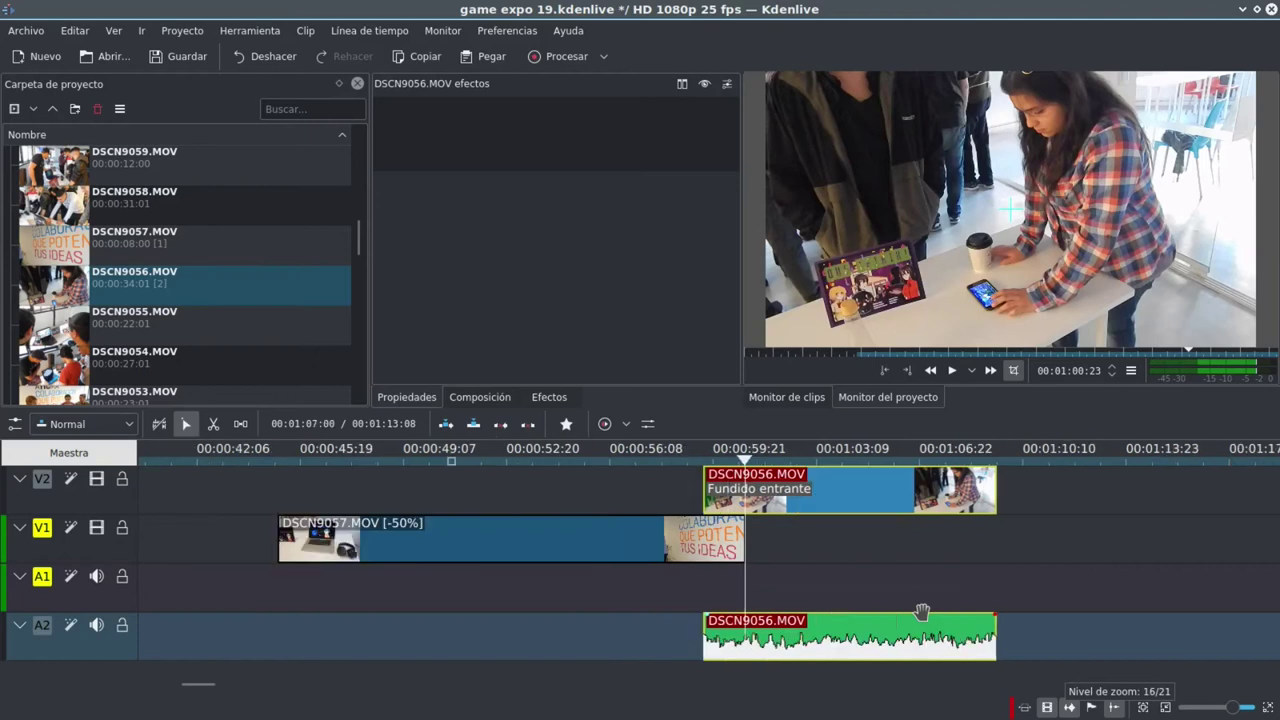
right_click(850, 638)
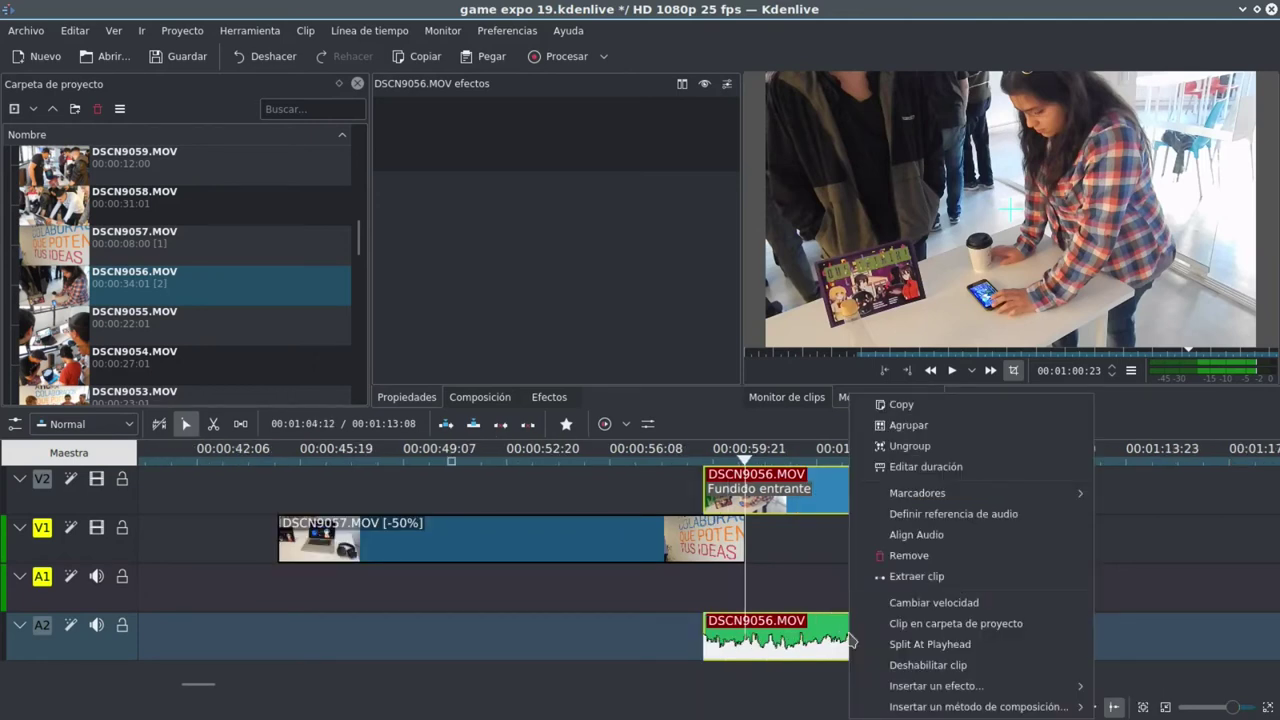
key(Escape)
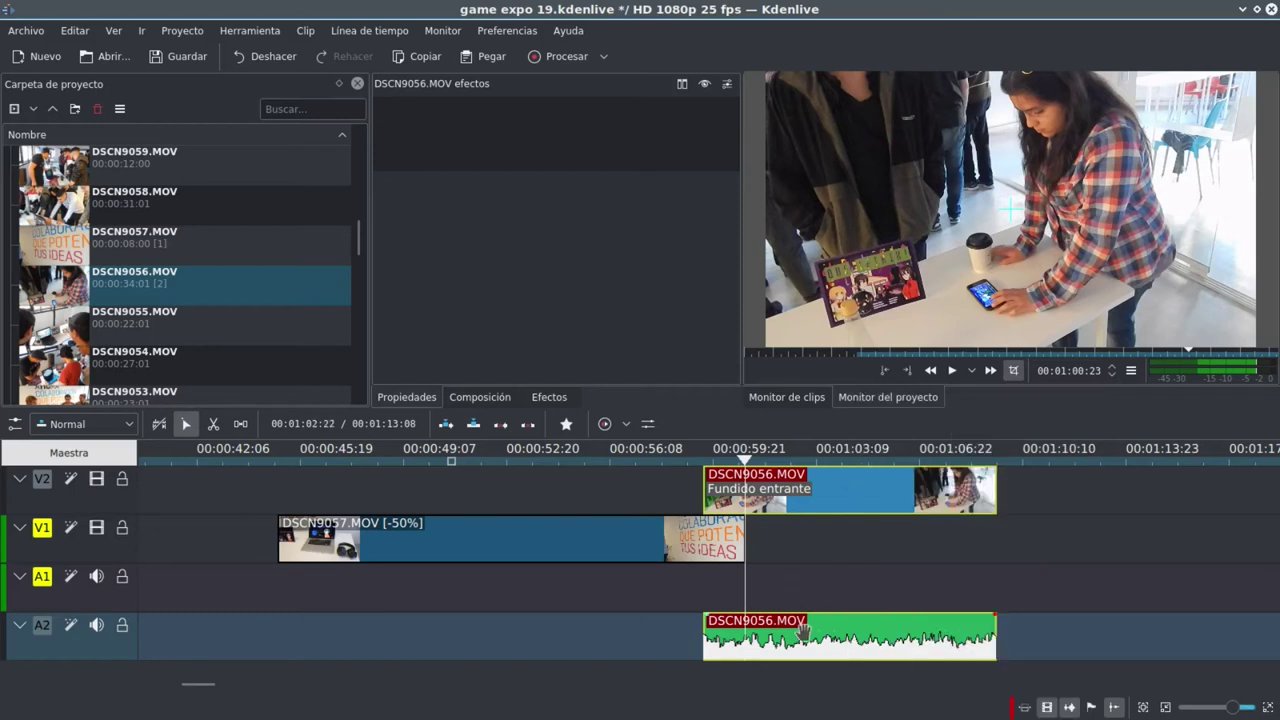
right_click(806, 638)
click(868, 453)
- Insert the Volumen (animable) effect on the DSCN9056.MOV audio clip on A2
click(828, 638)
right_click(829, 640)
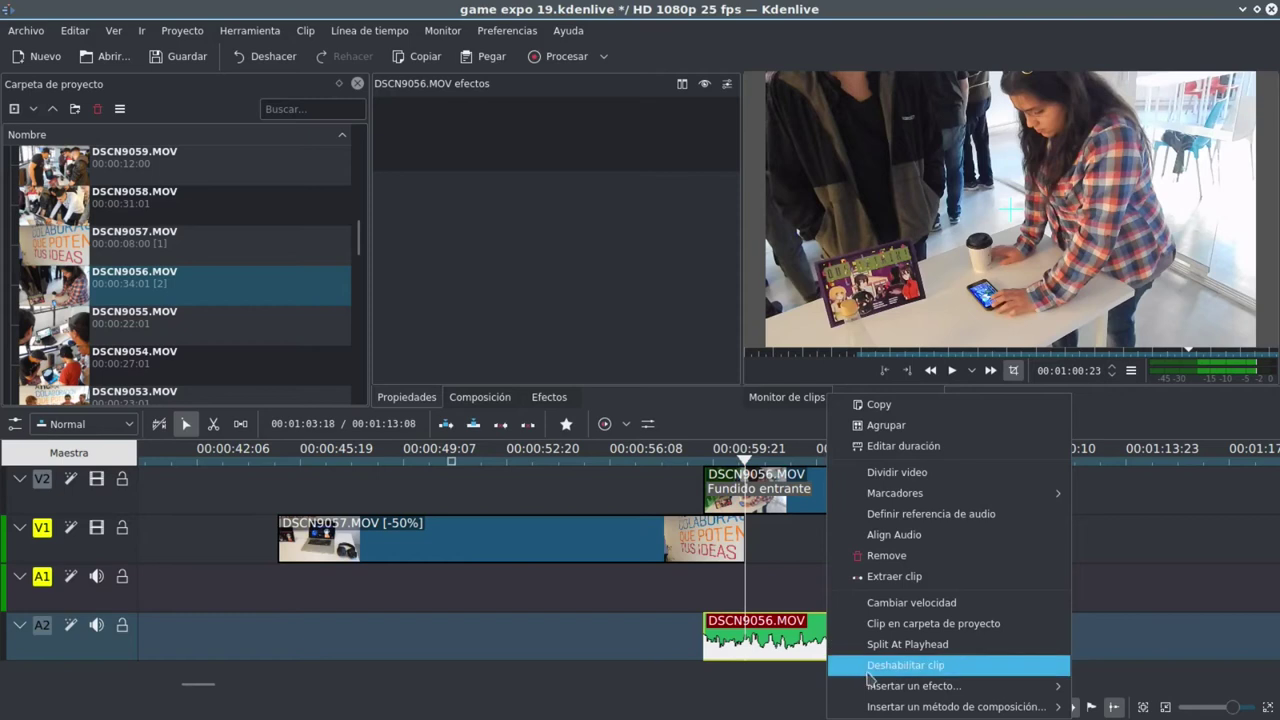
mouse_move(883, 707)
mouse_move(915, 692)
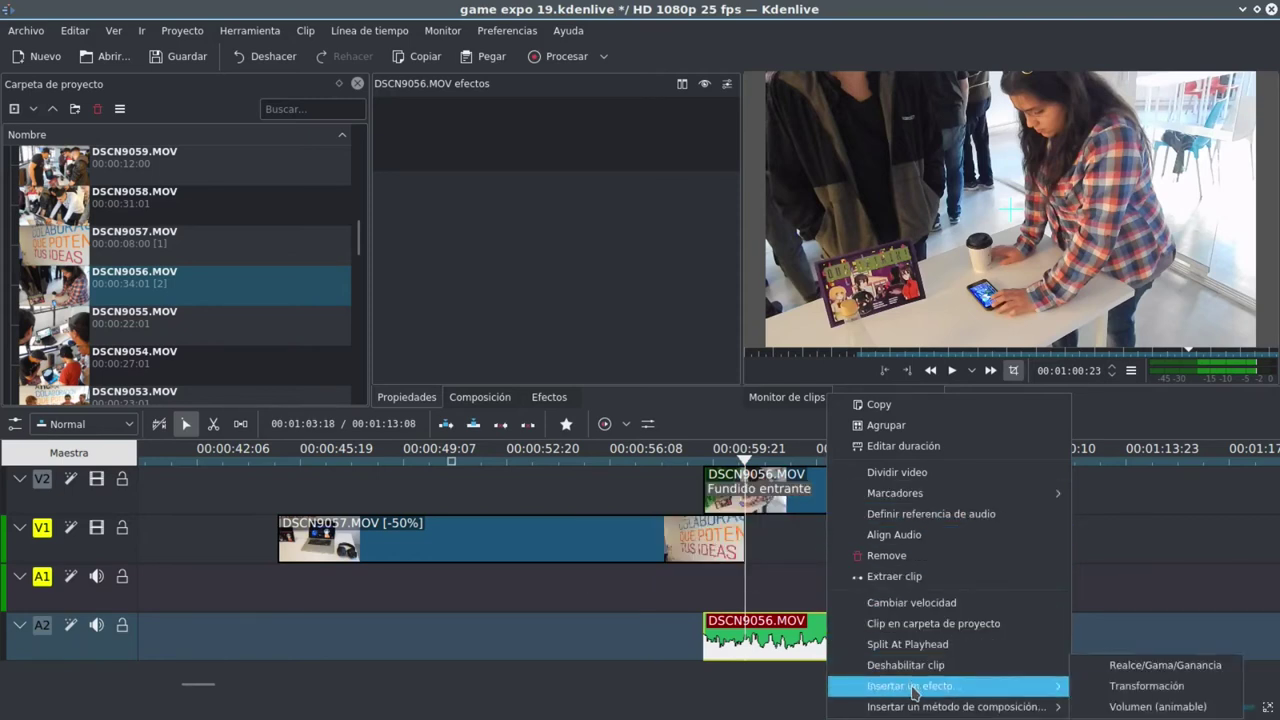
click(1131, 708)
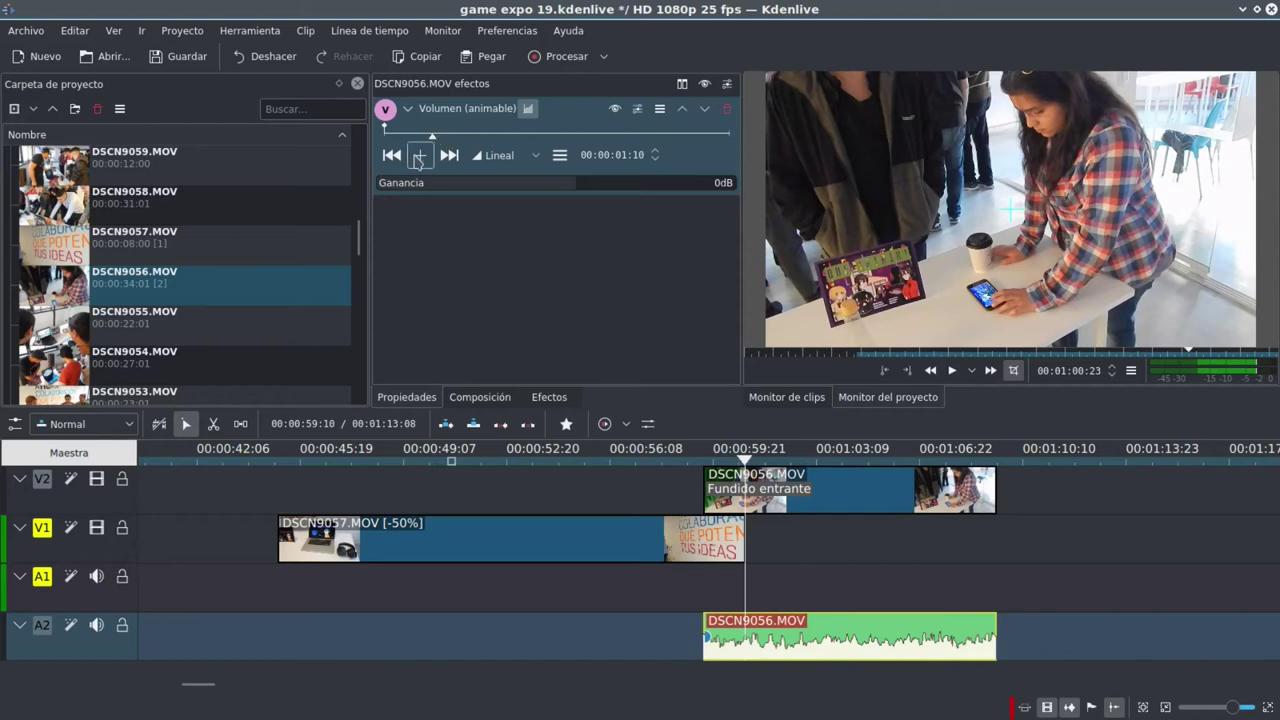
- Add volume keyframes at 00:00:01:10 and near the audio clip's end, lower the final keyframe's gain, and set the first keyframe to -48 dB
click(420, 155)
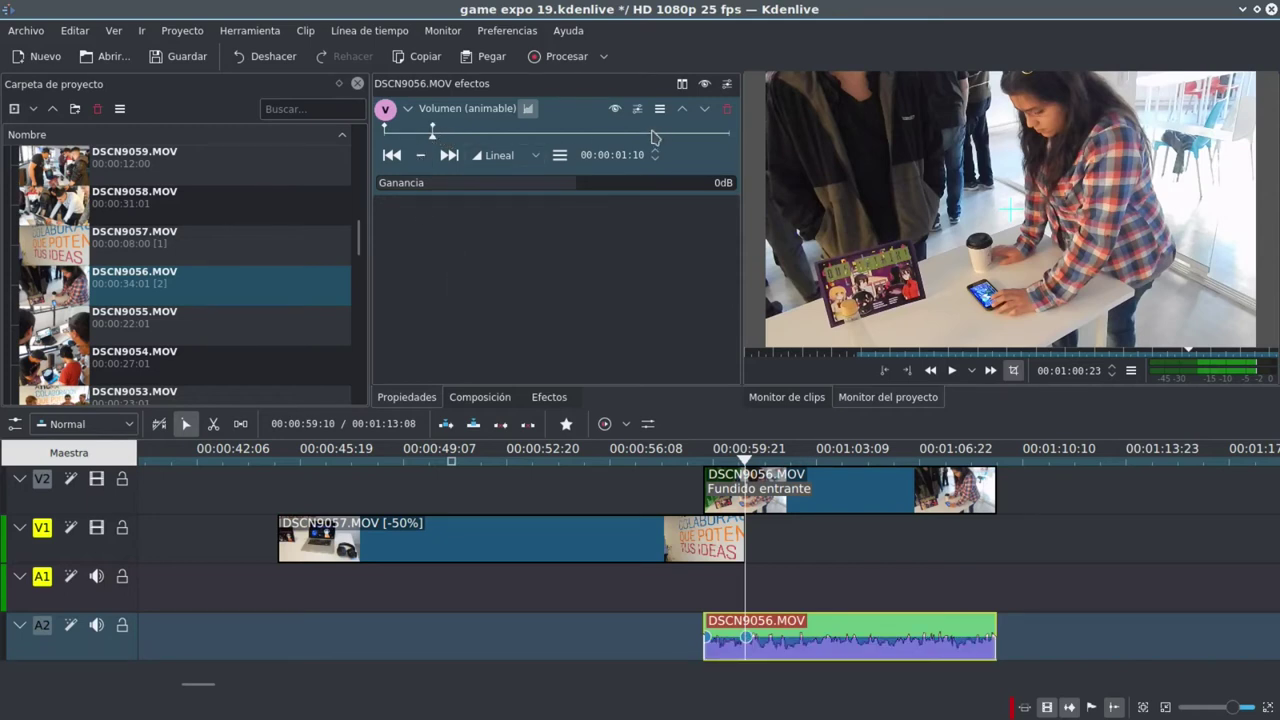
double_click(729, 134)
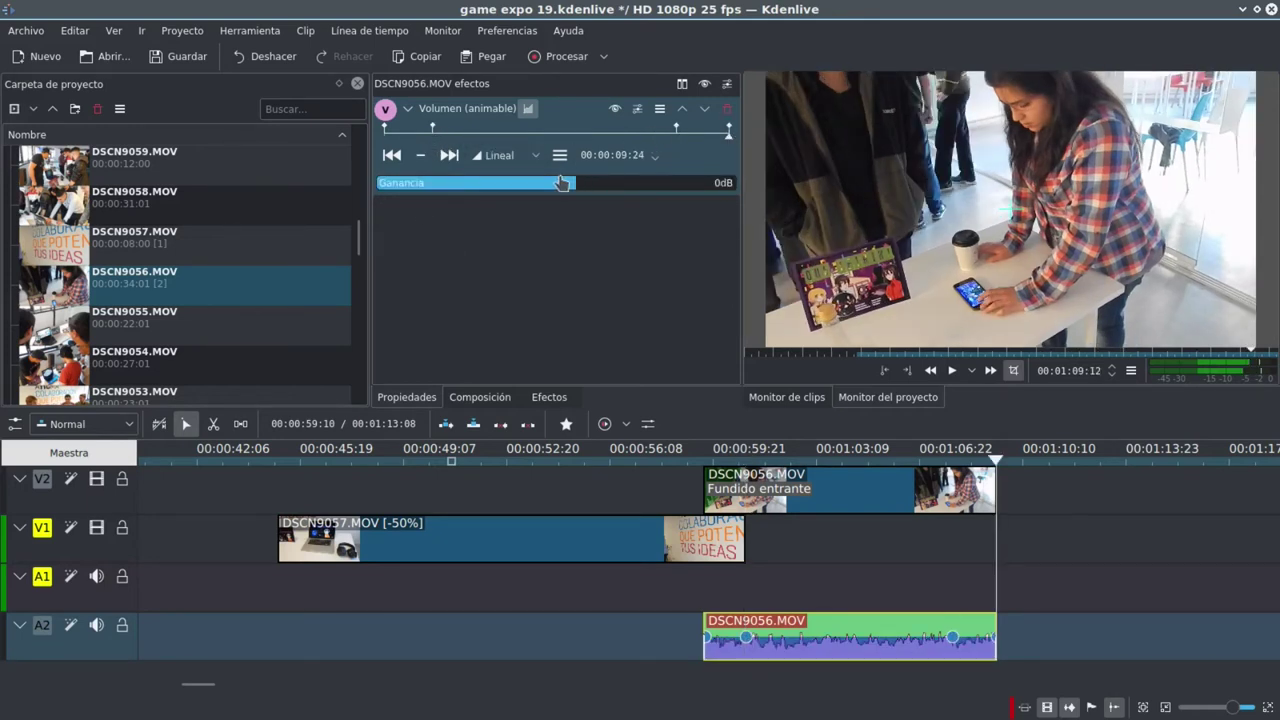
drag(558, 183, 500, 188)
click(392, 155)
click(392, 155)
click(392, 155)
drag(397, 188, 493, 189)
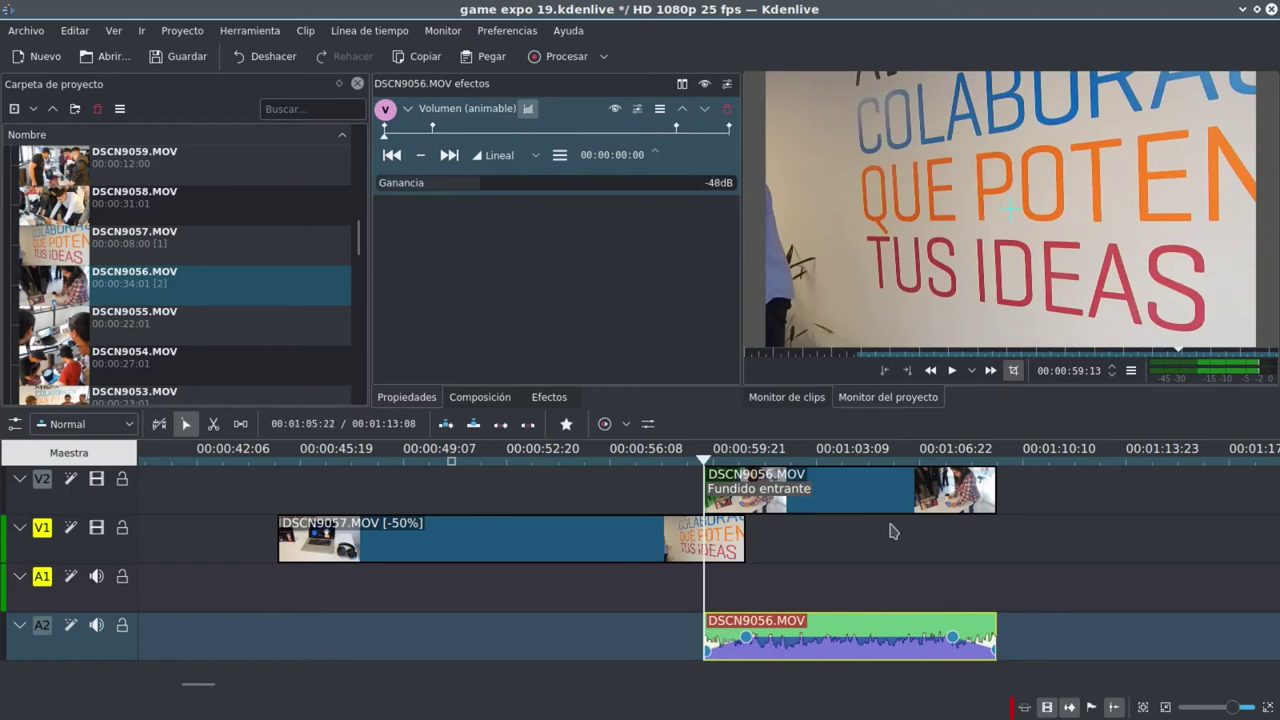
- Replace the 00:00:01:10 volume keyframe with one nearer the middle of the A2 clip, and move the fade-out keyframe slightly earlier
ctrl+scroll(922, 605, up, 1)
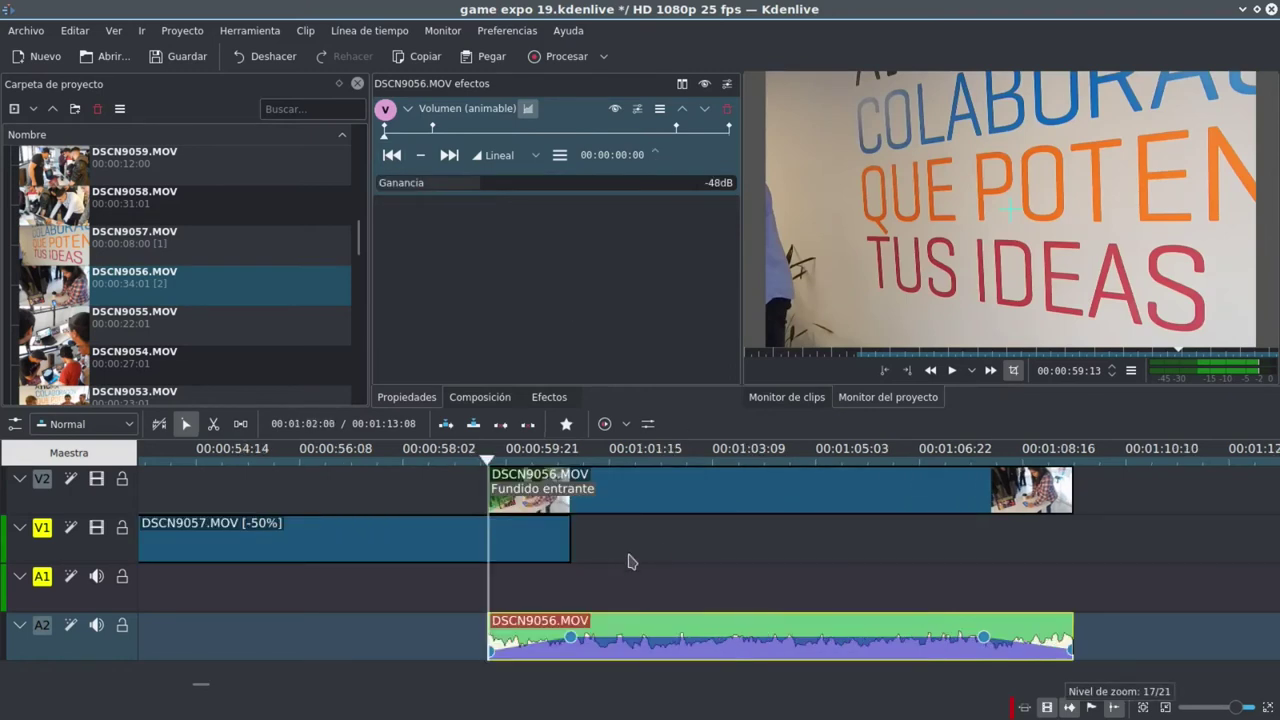
double_click(749, 637)
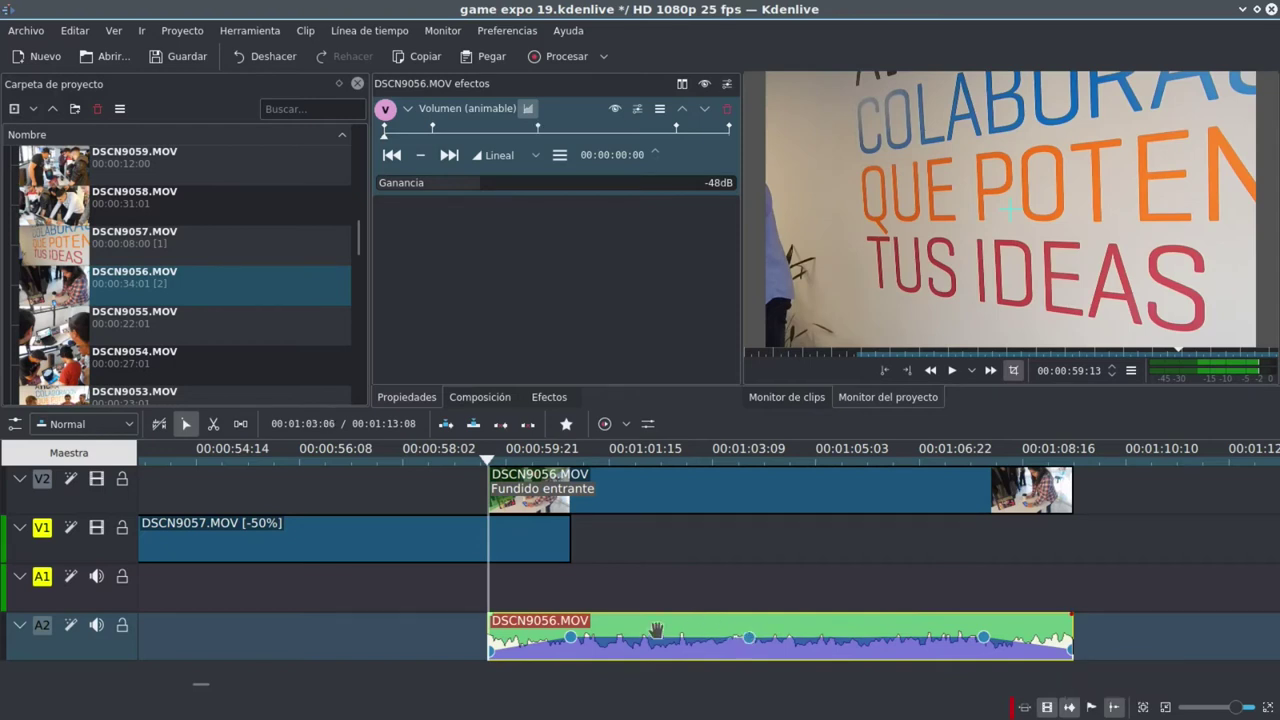
drag(566, 640, 557, 556)
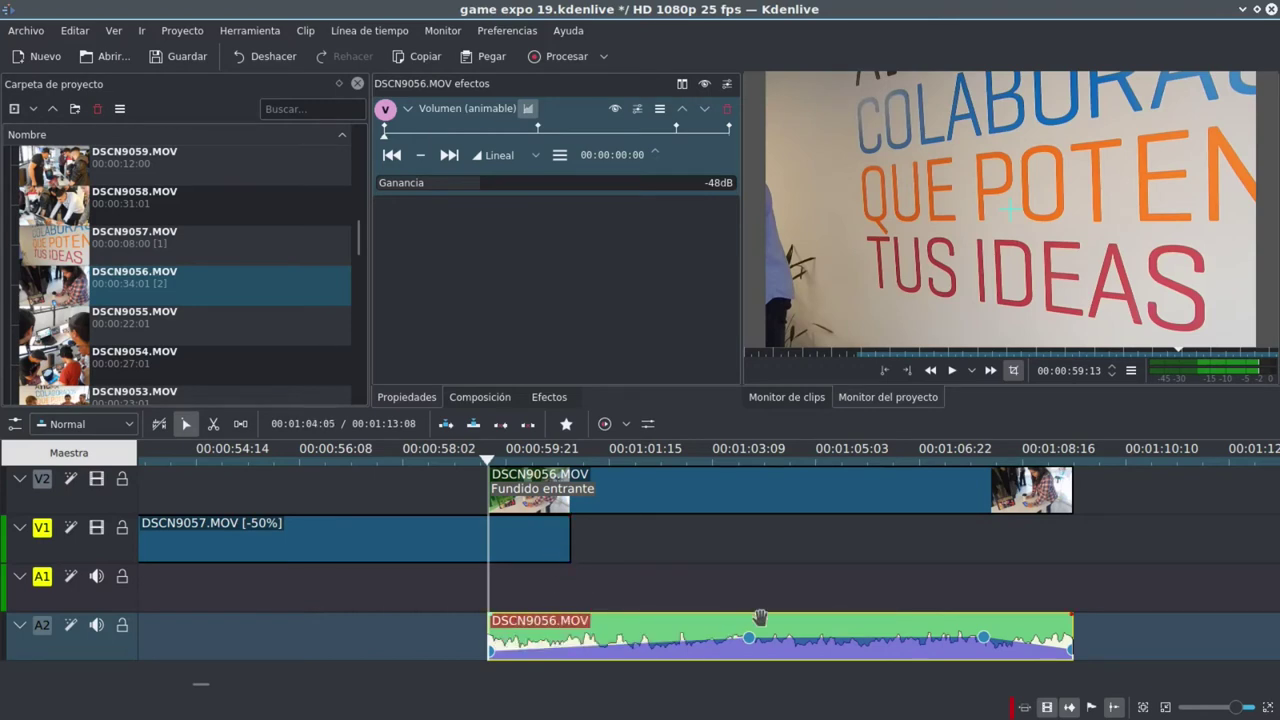
drag(749, 637, 692, 636)
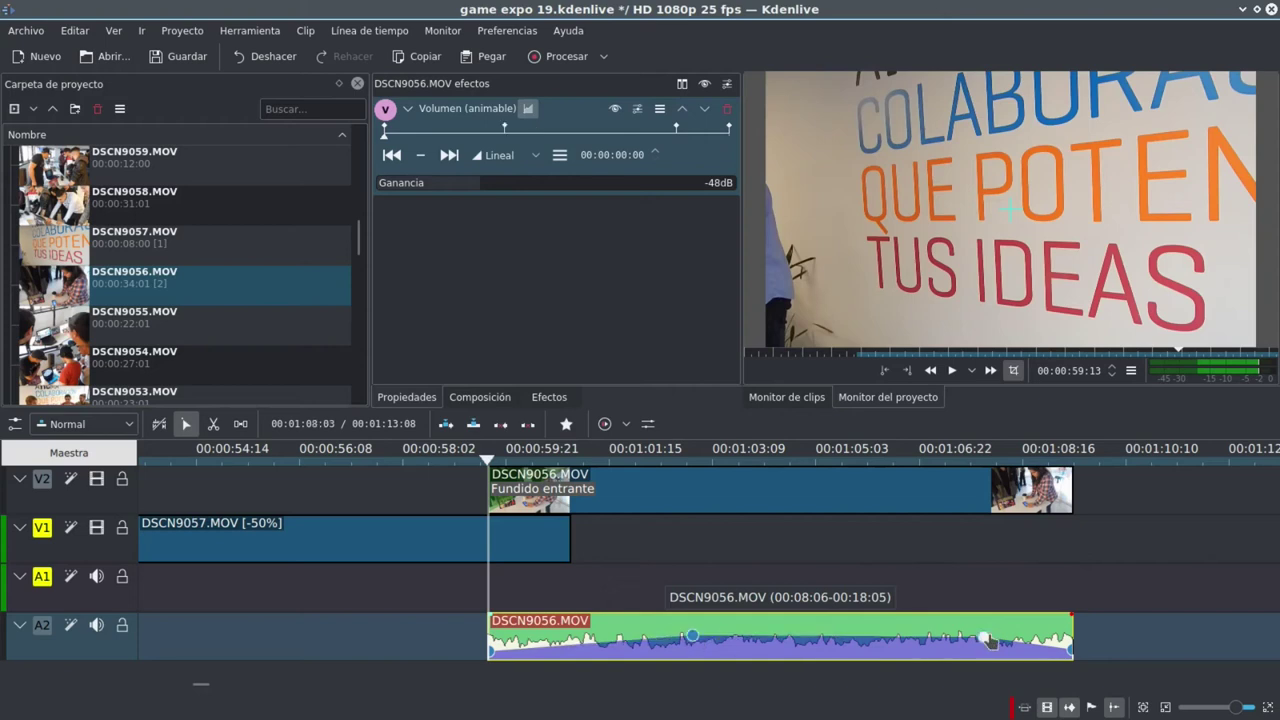
drag(976, 638, 969, 643)
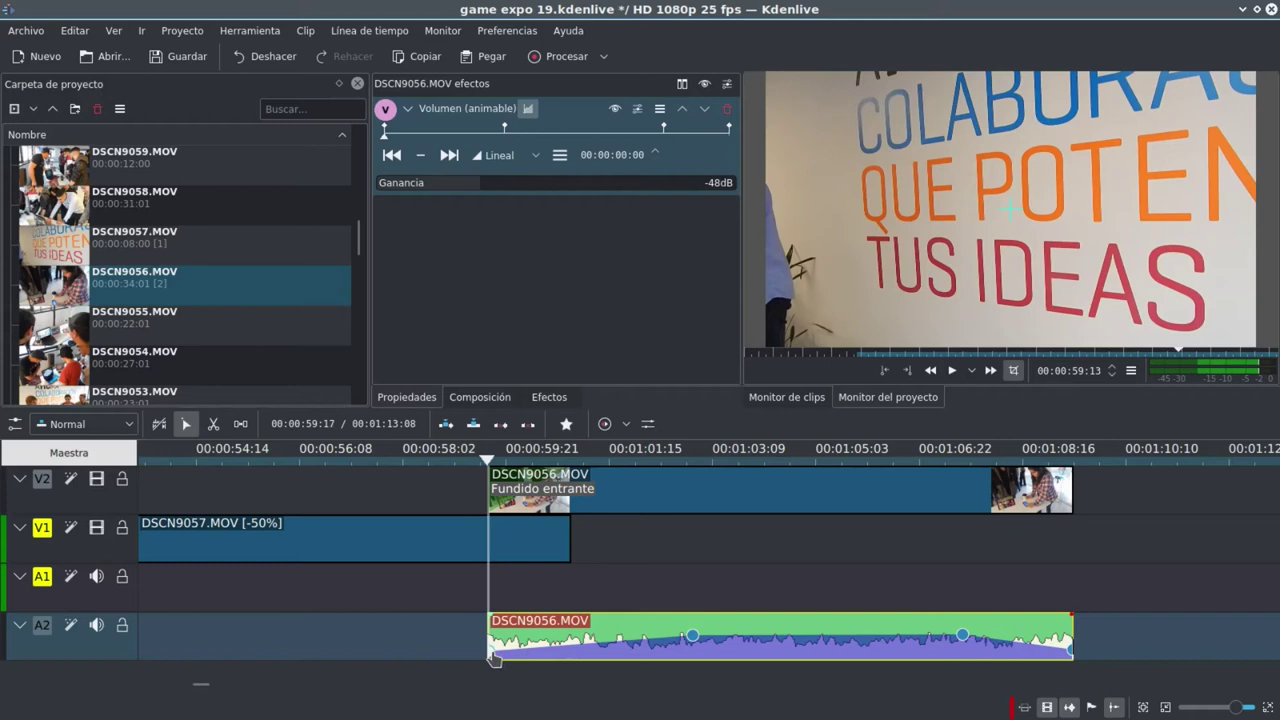
- Play back the DSCN9056.MOV clip from its start to hear the audio fade-in
click(504, 585)
key(space)
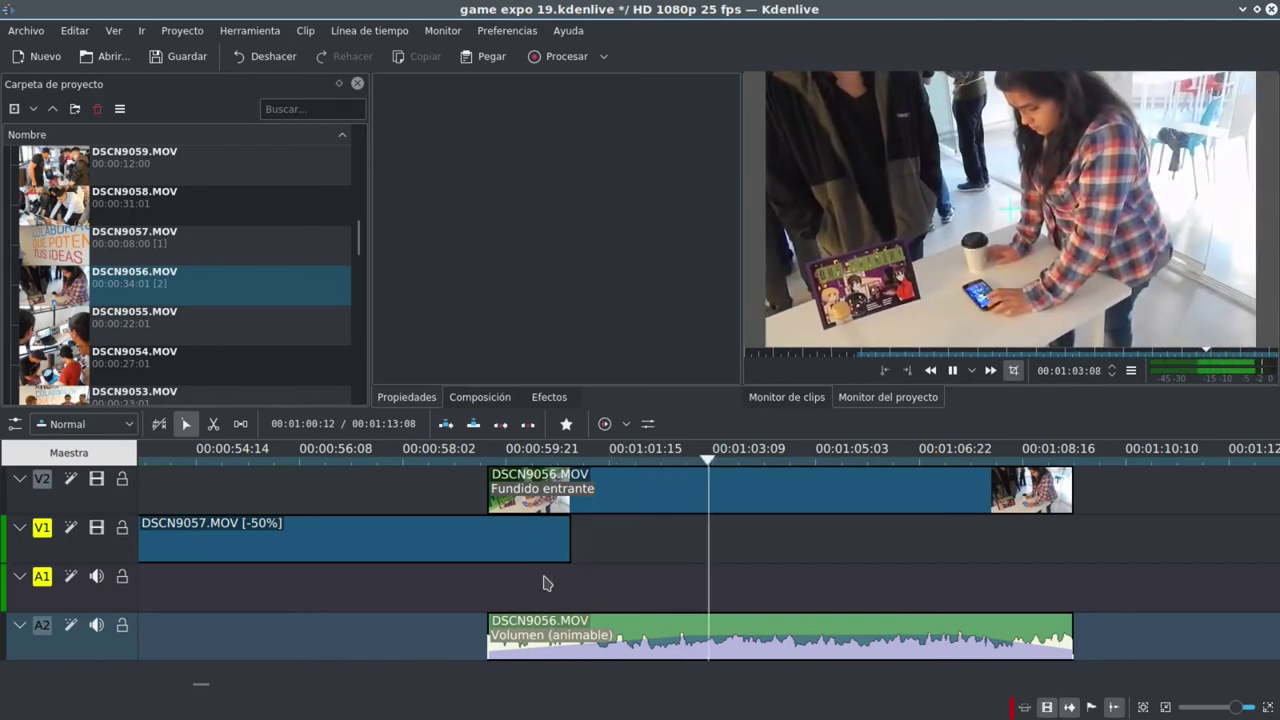
key(space)
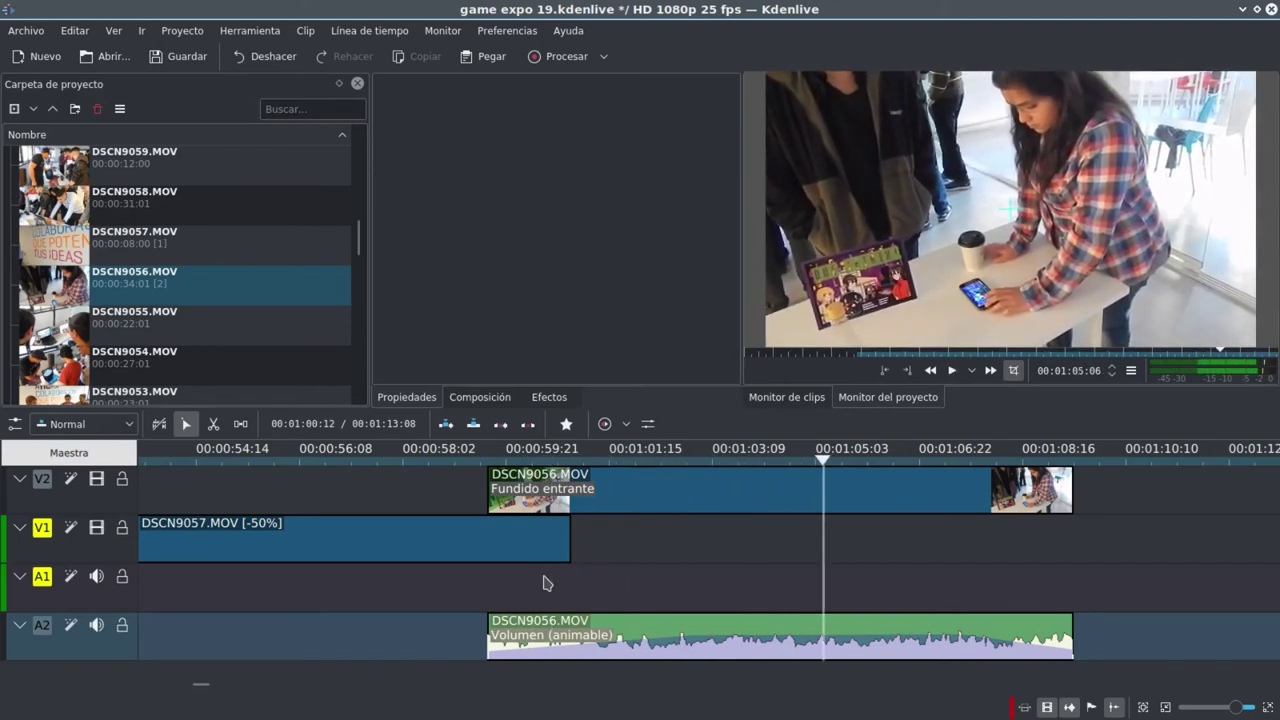
- Show the audio mixer and play the DSCN9056.MOV section to watch the track levels
click(647, 424)
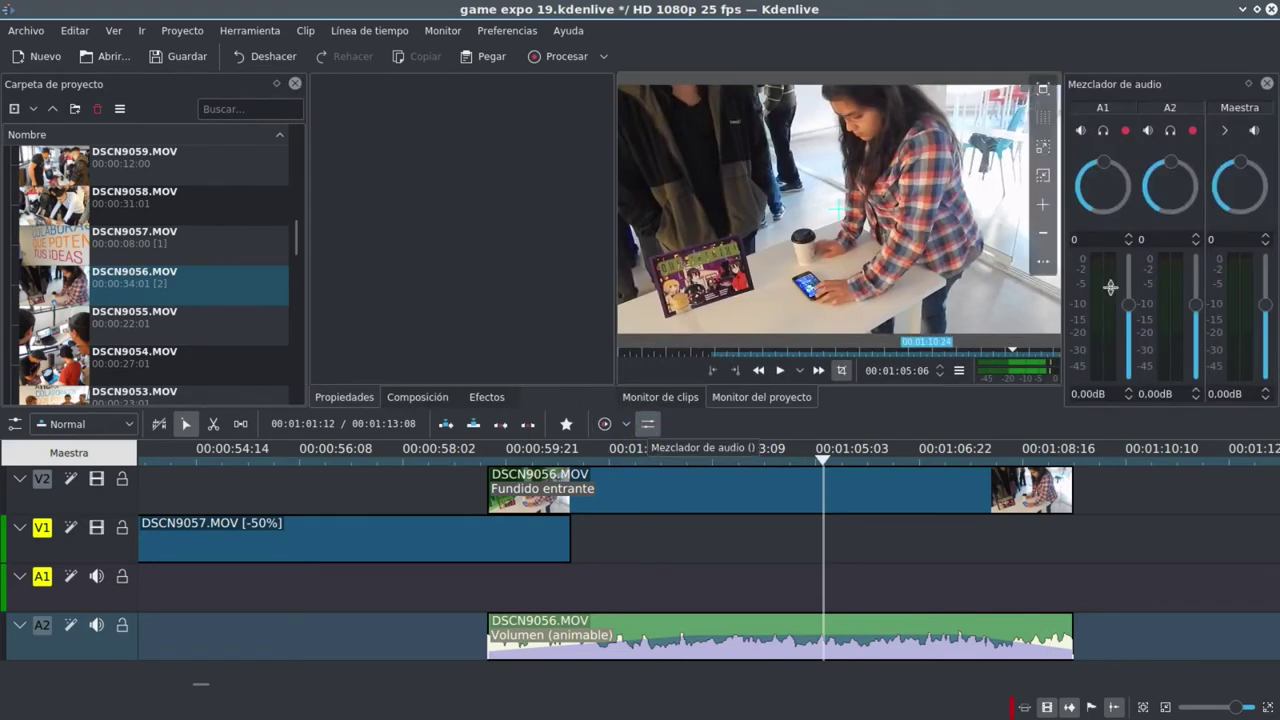
drag(515, 576, 630, 577)
key(space)
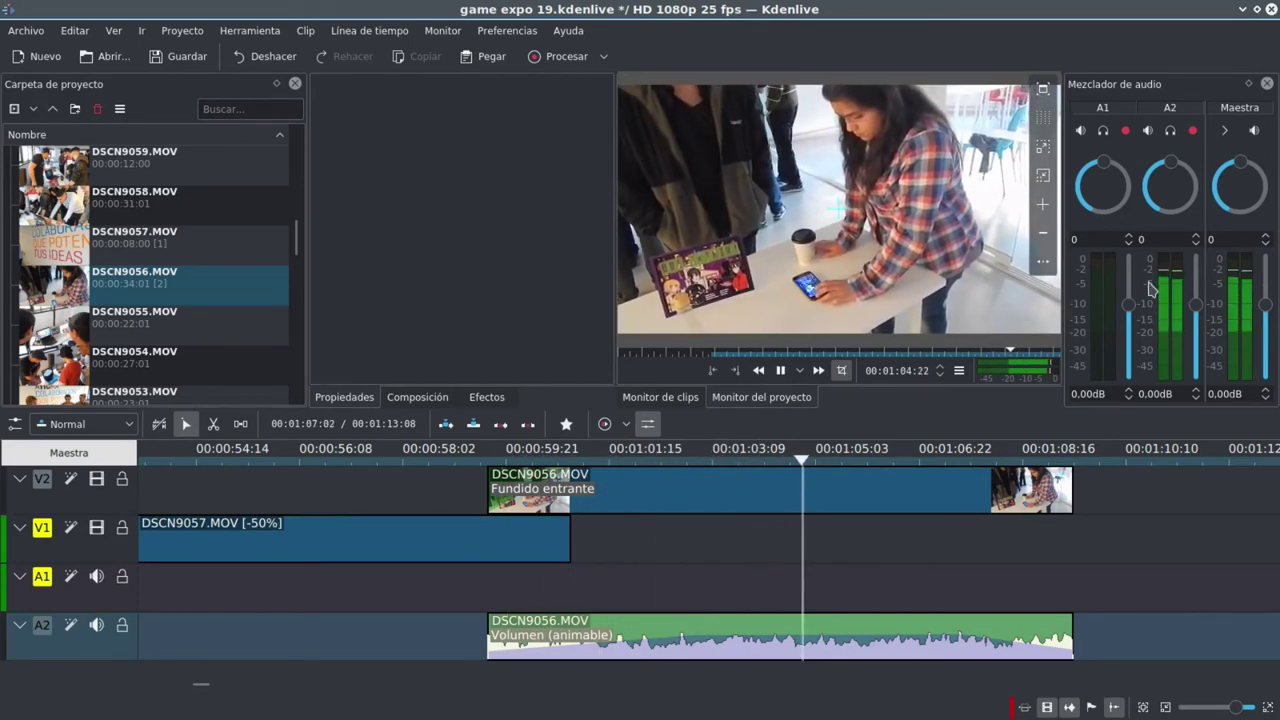
key(space)
- Lower the volume keyframe that ends the fade-in on the A2 audio clip and shift it slightly earlier
click(680, 638)
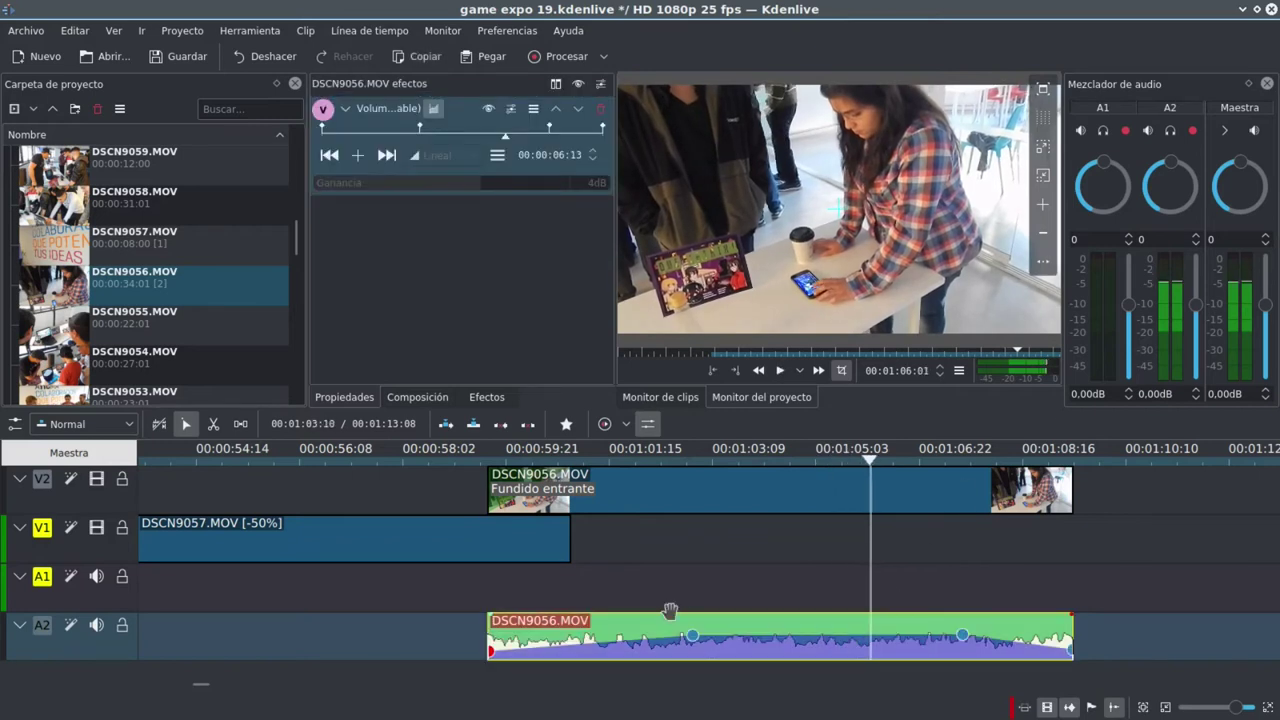
drag(688, 636, 683, 640)
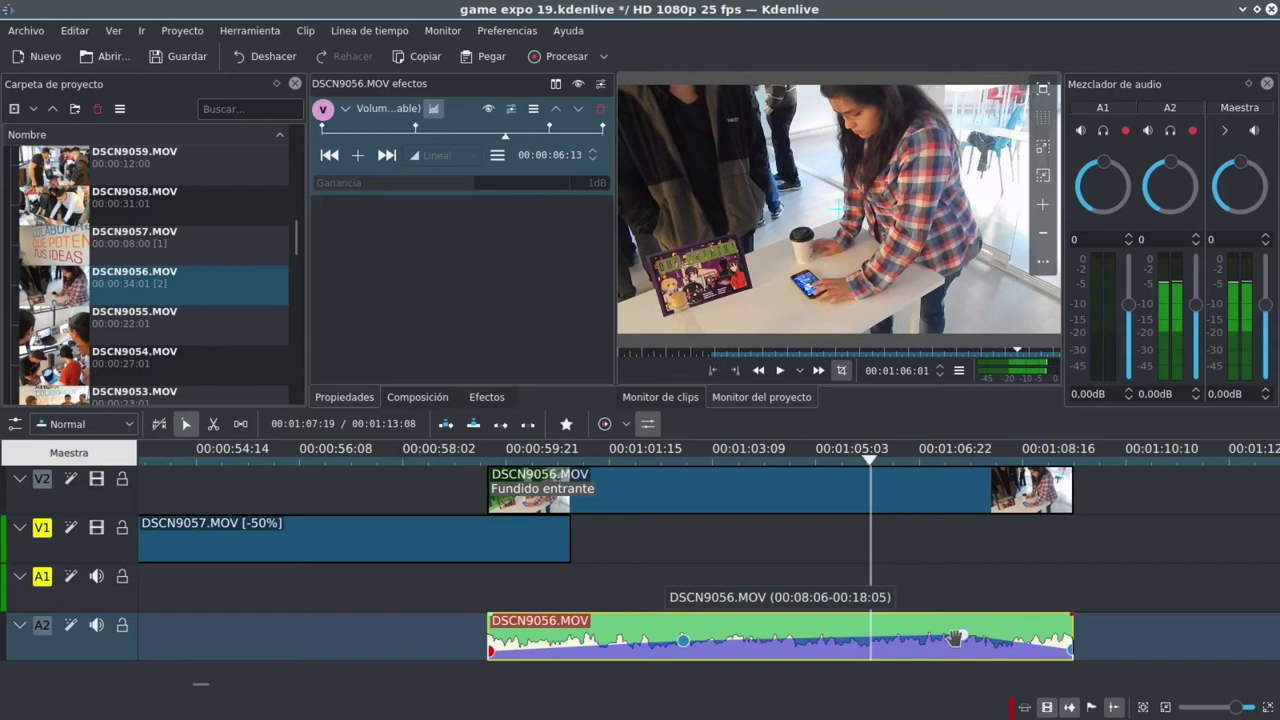
click(971, 455)
click(755, 520)
- Insert a new video track above V2
key(ctrl+minus)
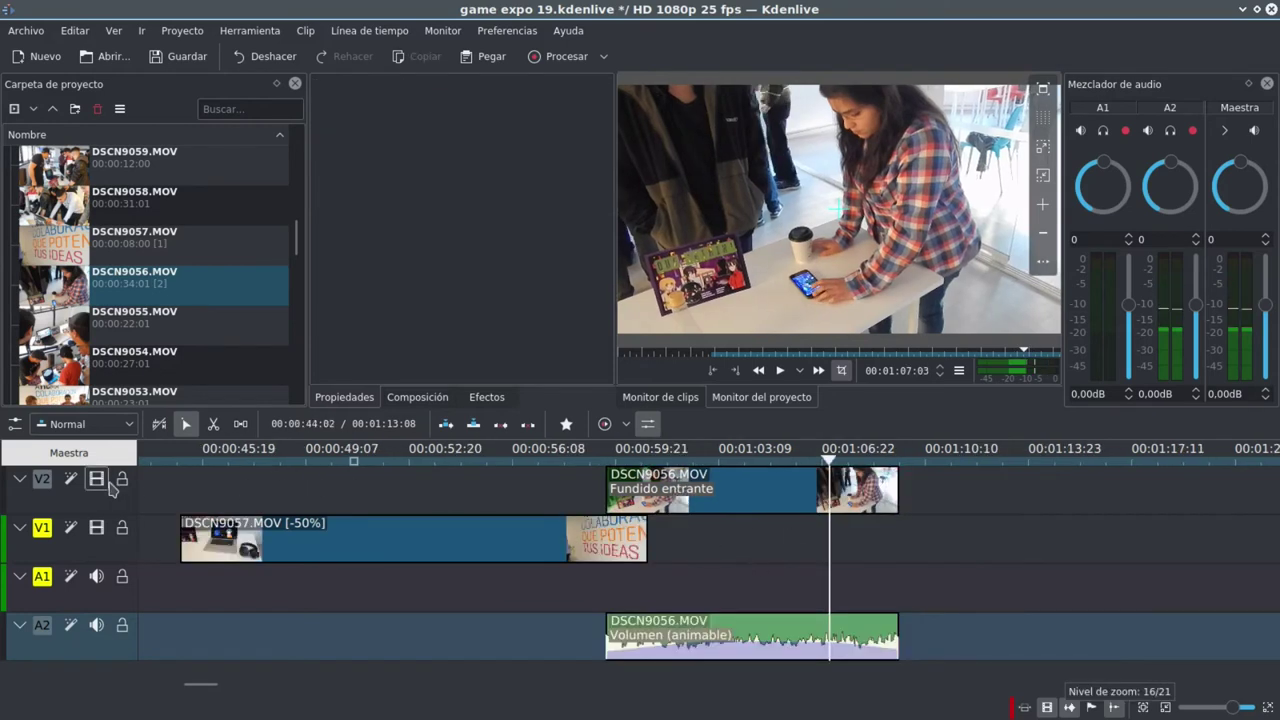
mouse_move(122, 507)
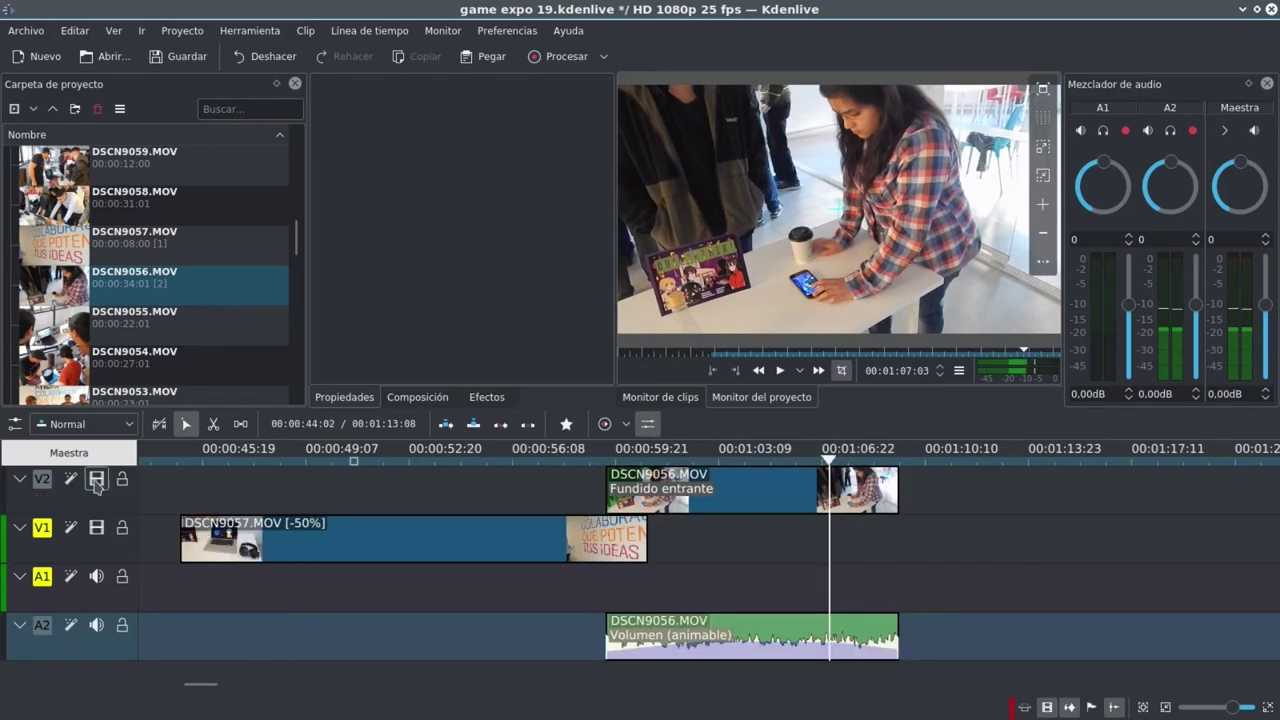
right_click(20, 500)
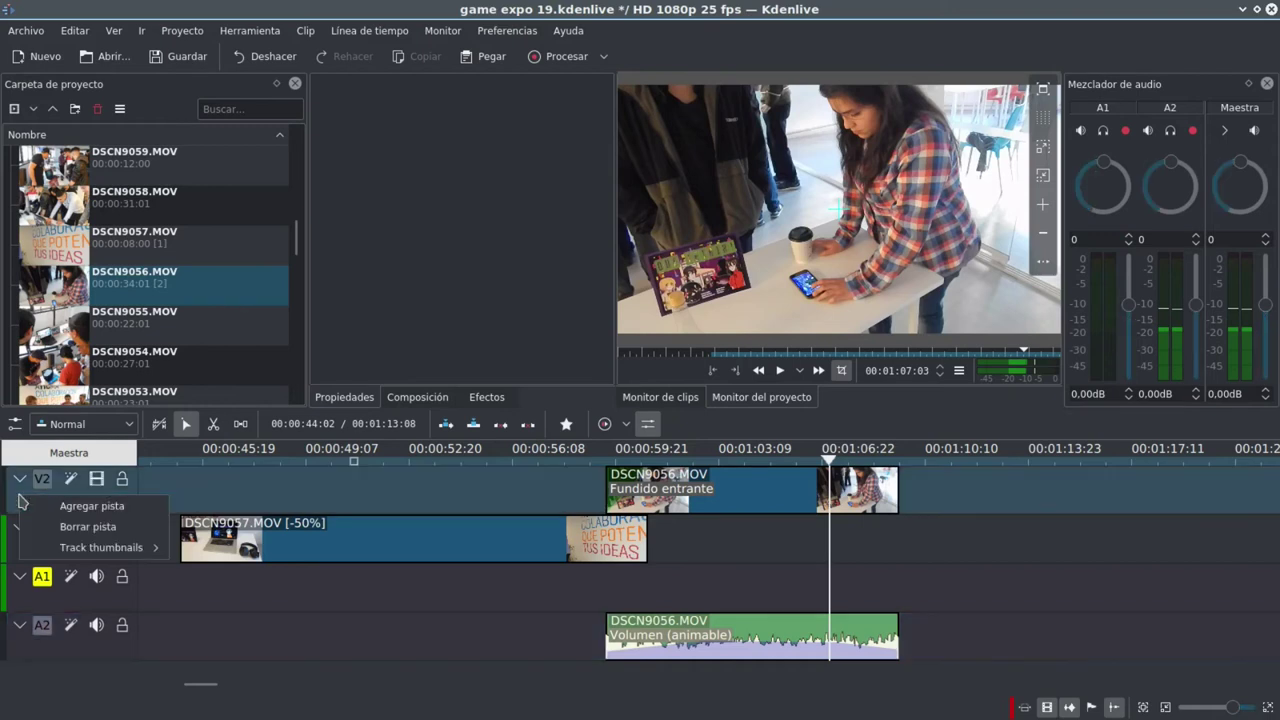
click(42, 504)
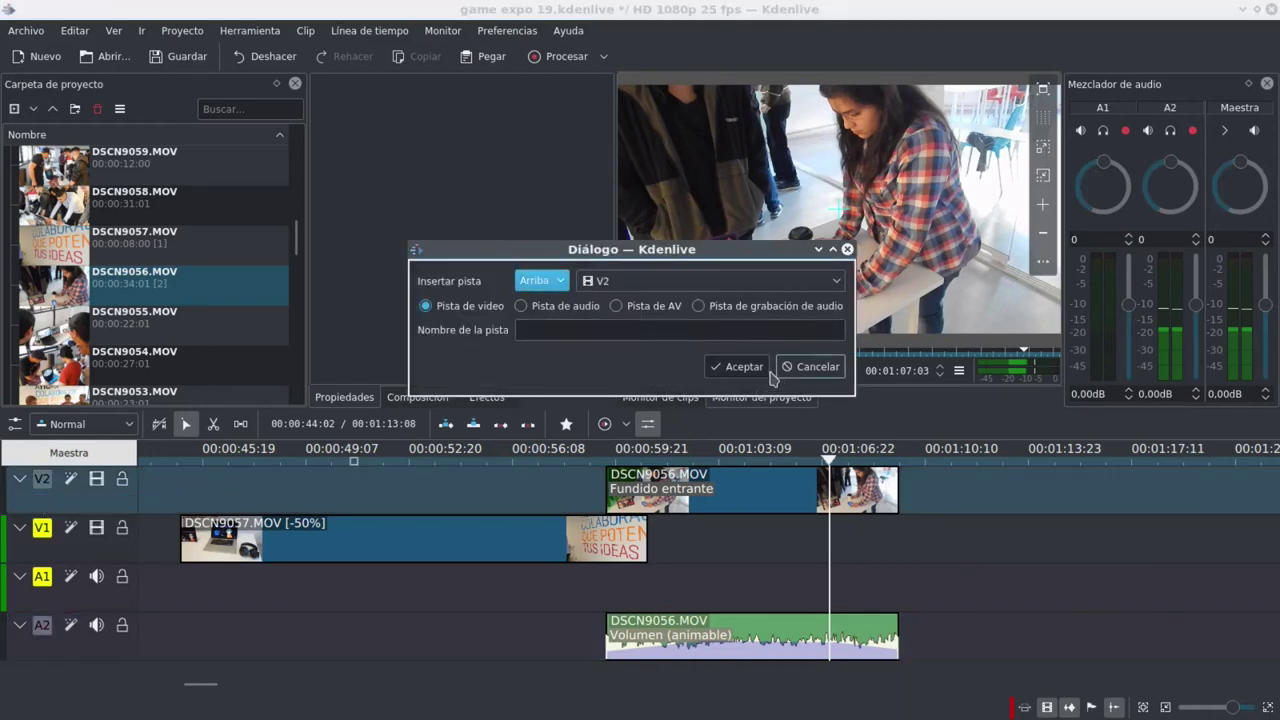
click(738, 366)
- Copy the DSCN9056.MOV video clip from V2 onto track V3 and align it with the original
click(758, 530)
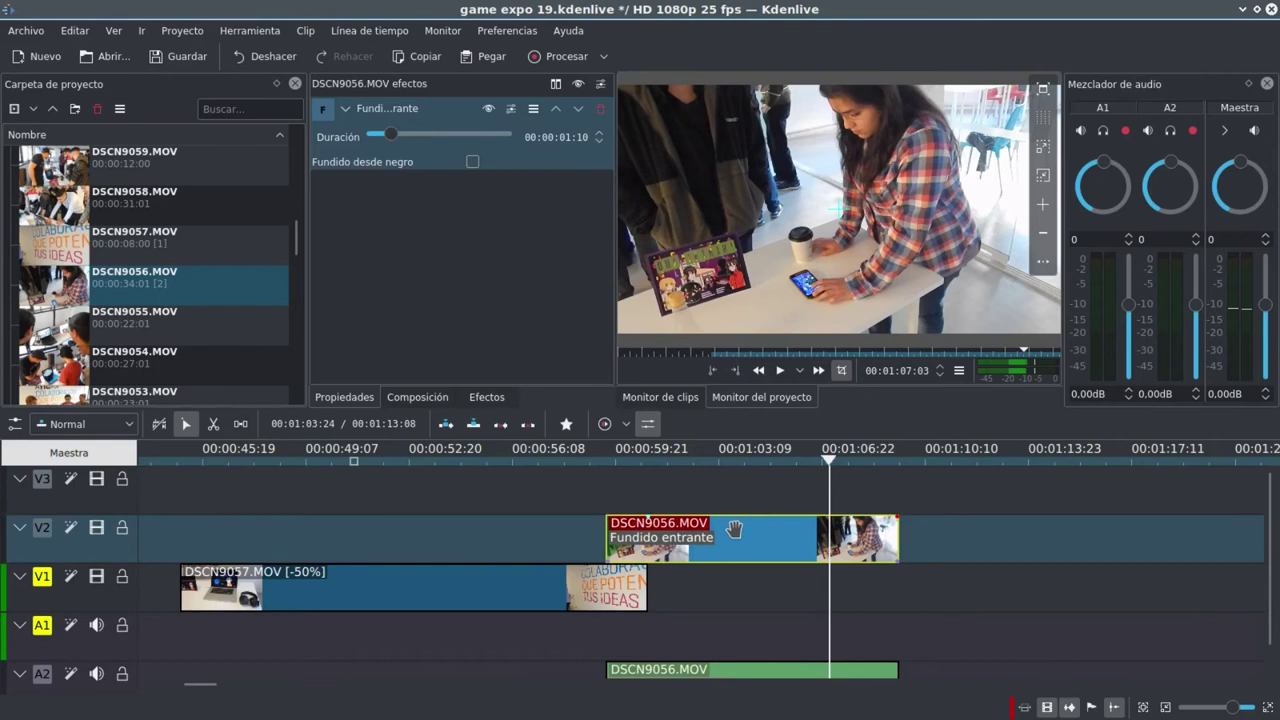
click(605, 497)
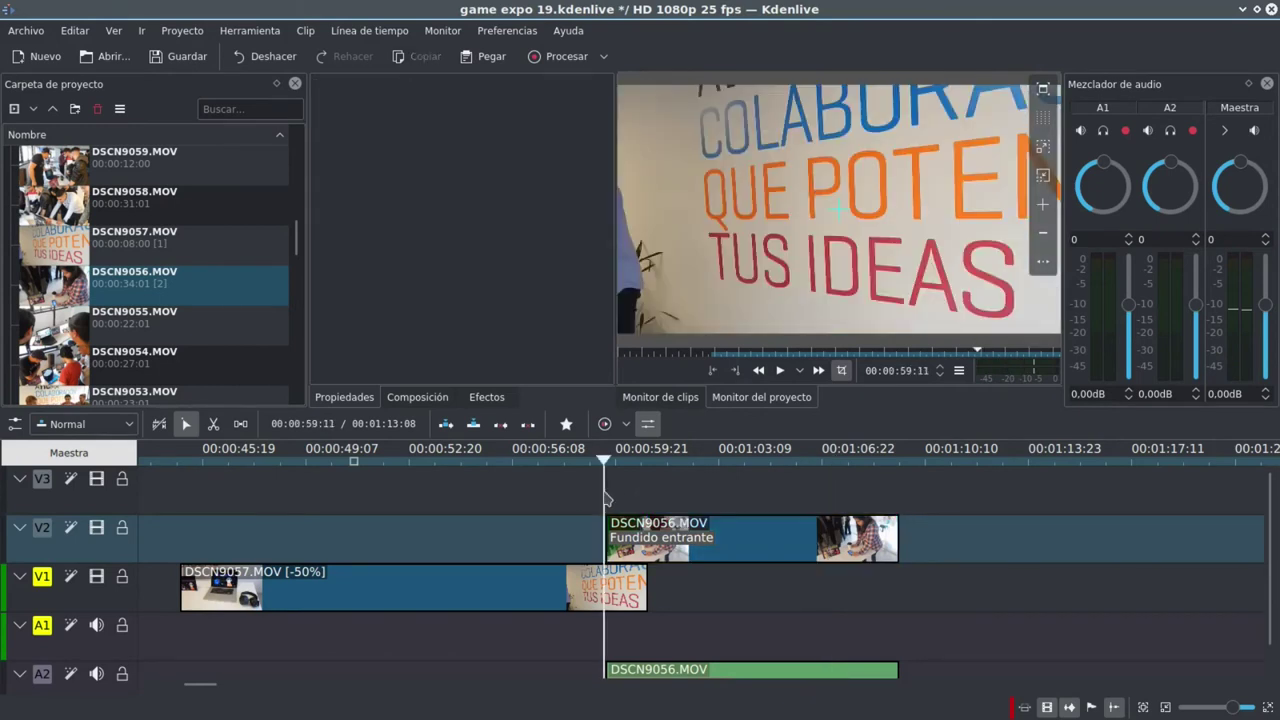
key(ctrl+v)
click(700, 495)
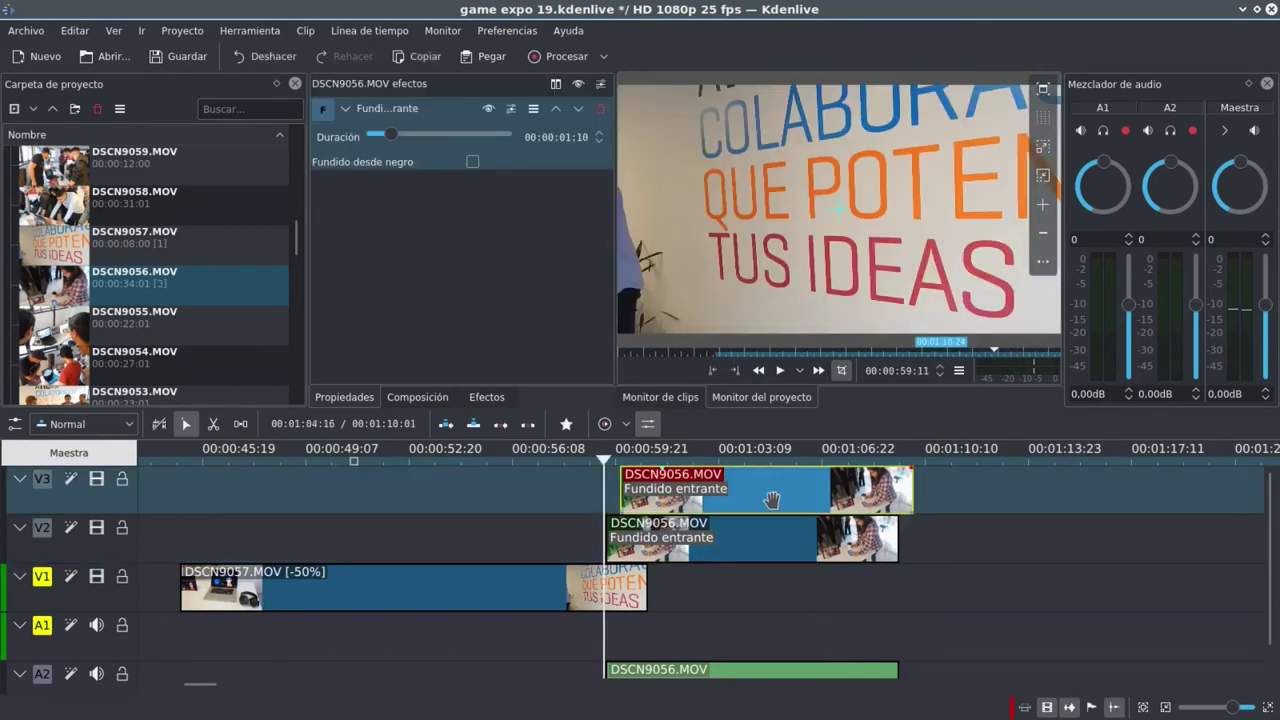
scroll(846, 478, up, 1)
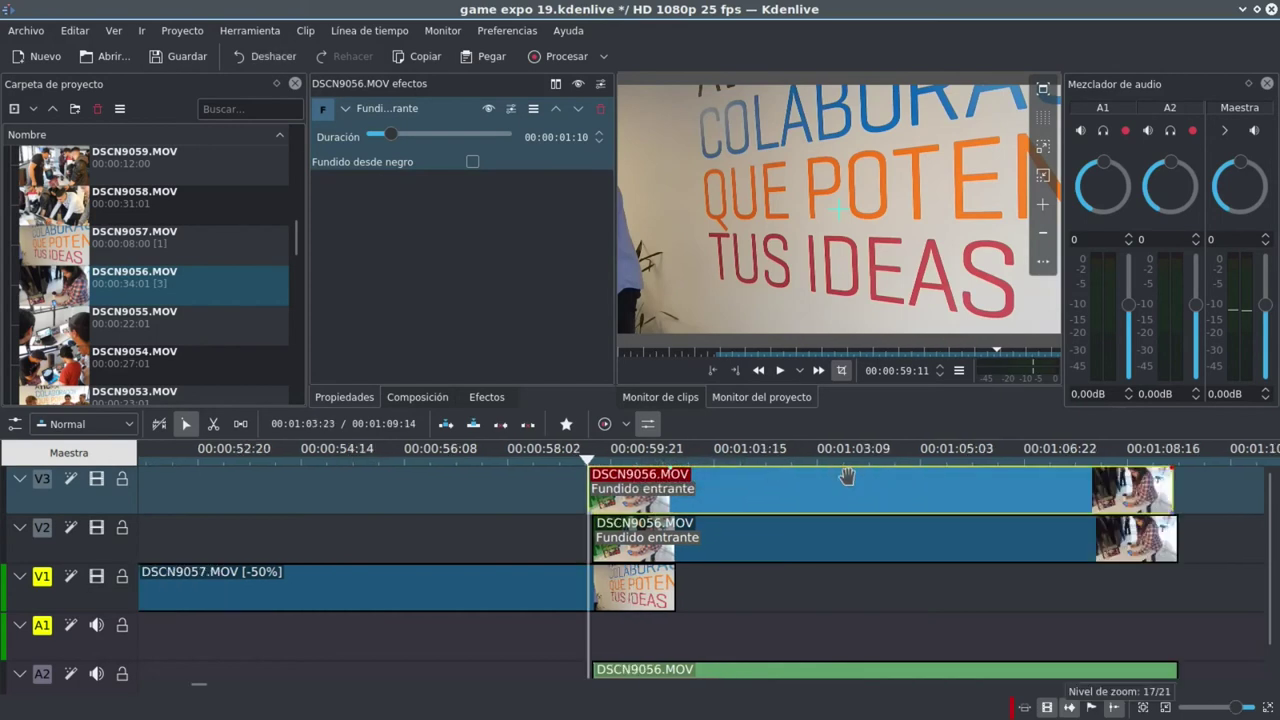
drag(877, 487, 882, 487)
- Undo the last edit and split the Smartblur clip on V3 with the razor tool just before the playhead
key(ctrl+z)
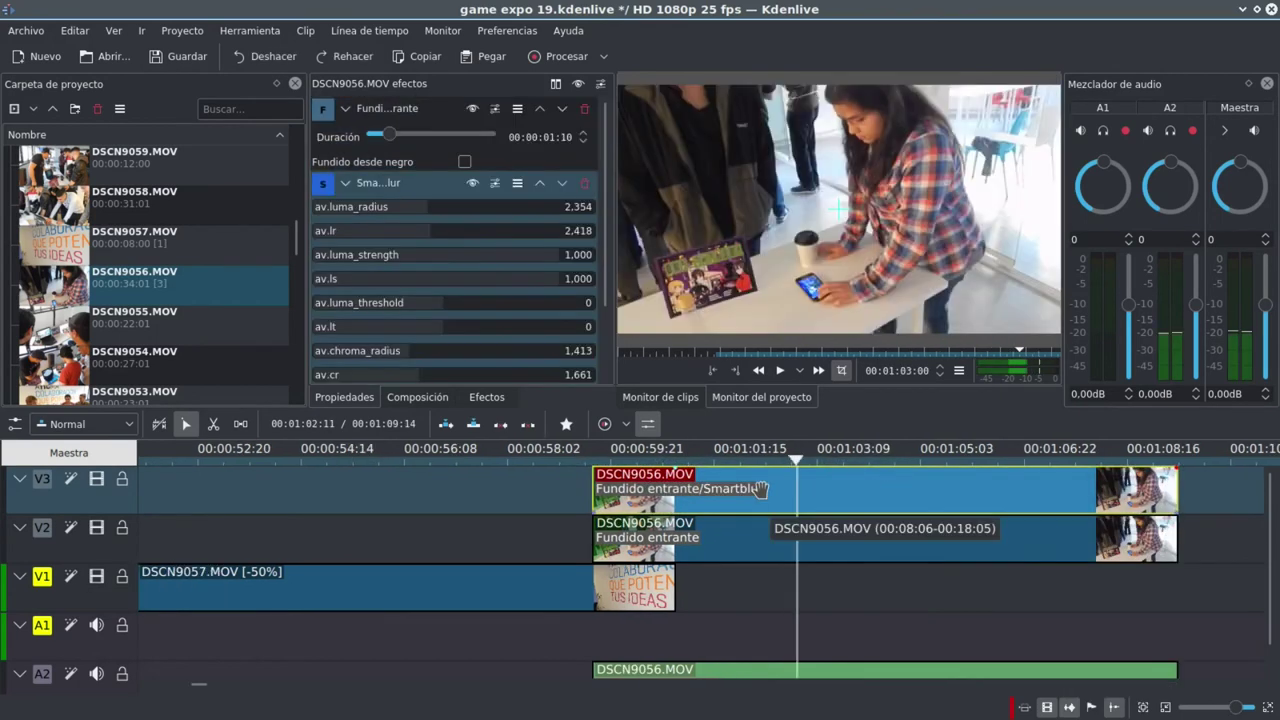
key(x)
click(774, 497)
key(s)
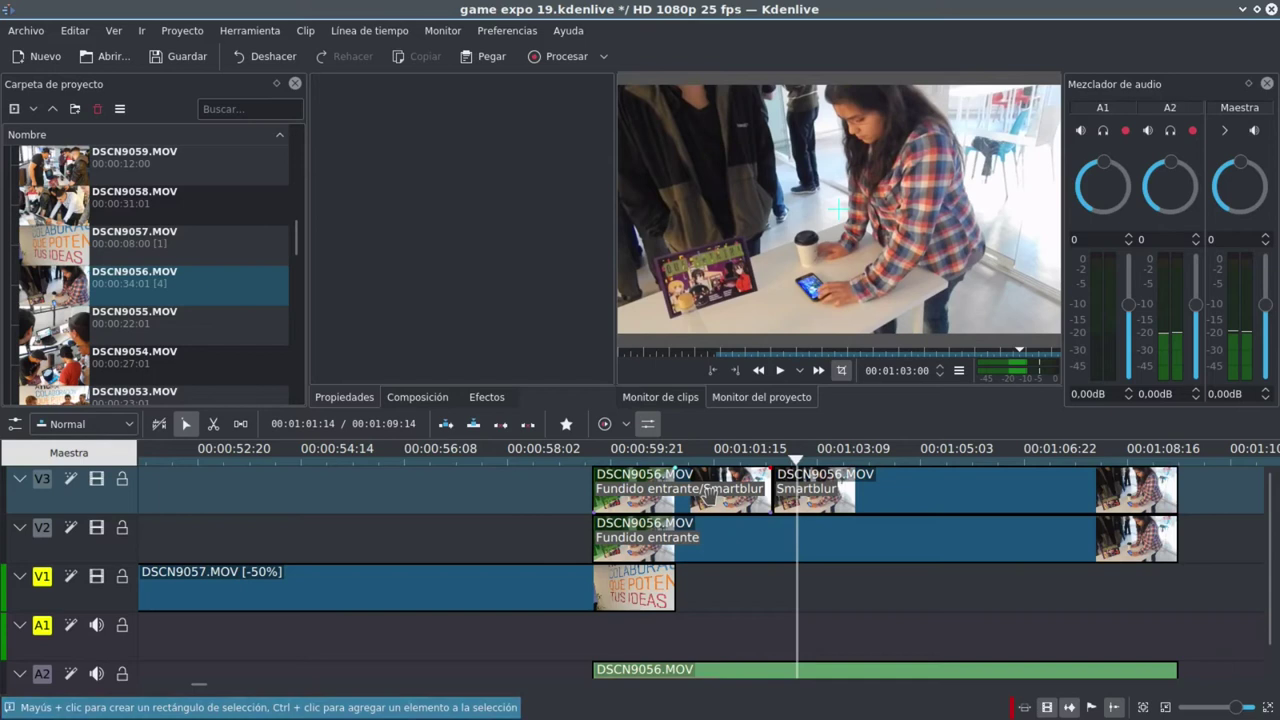
- Delete the first part of the split DSCN9056.MOV clip on V3, keeping the Smartblur part
click(515, 500)
click(700, 500)
key(Delete)
click(779, 458)
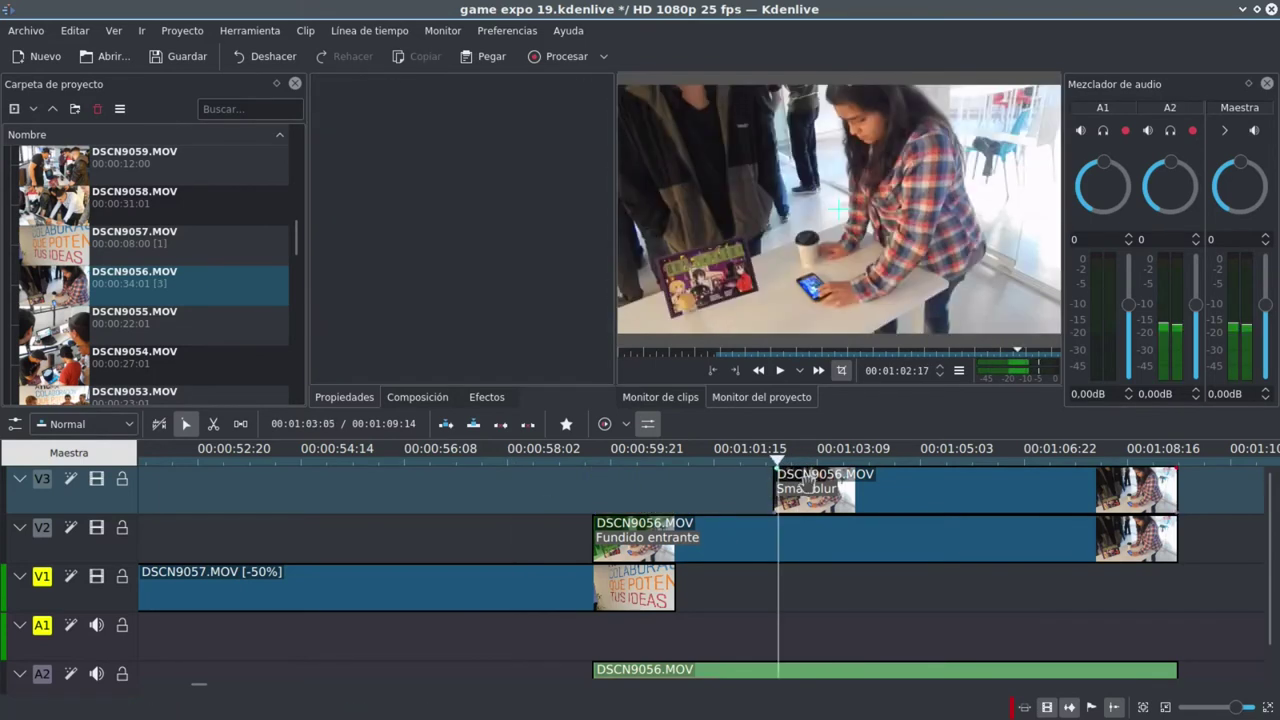
- Add a Barrido composition at the start of the V3 clip and shorten it to cover only the clip's first part
drag(741, 460, 779, 505)
click(807, 485)
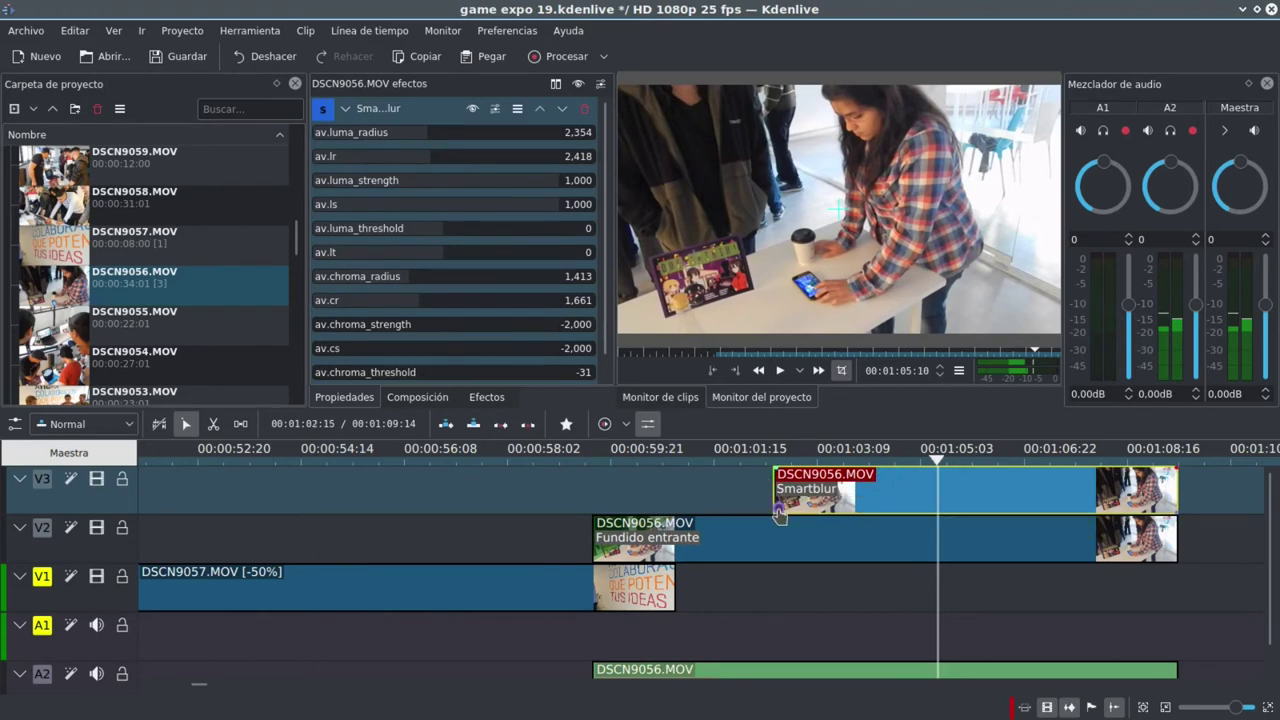
click(779, 516)
drag(1178, 509, 872, 509)
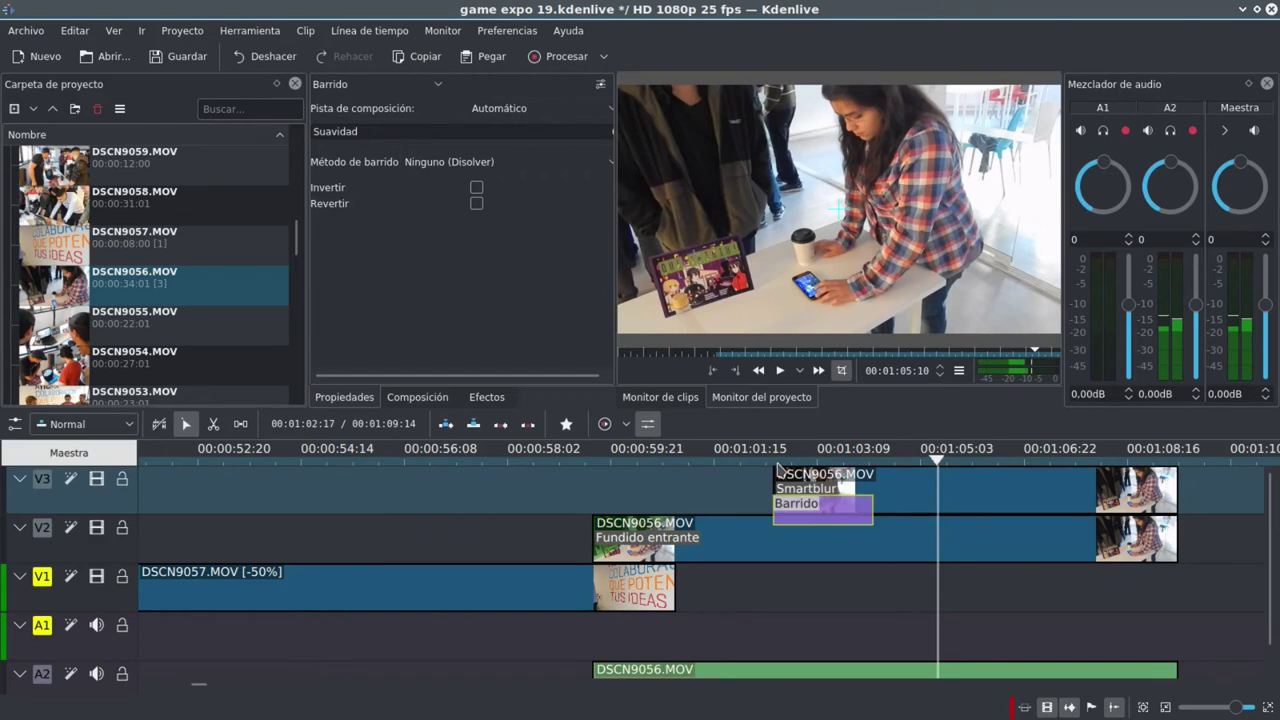
click(789, 470)
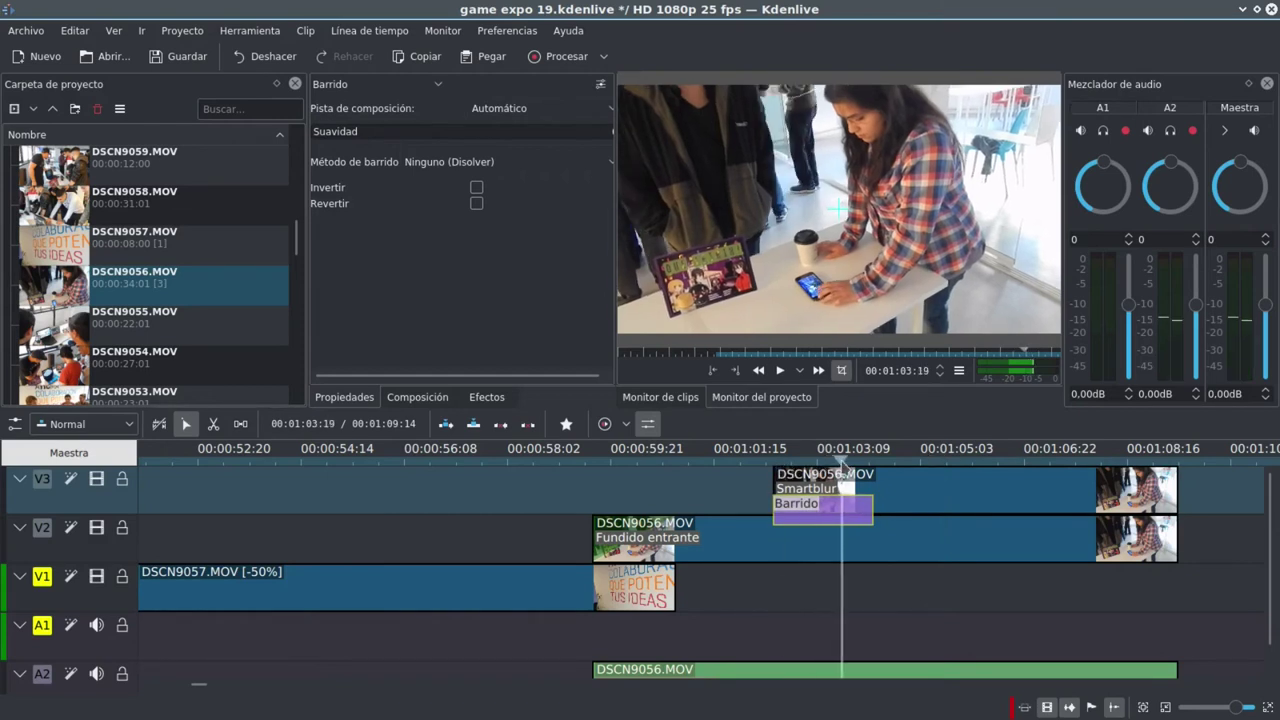
- Apply the Colorear effect to the DSCN9056.MOV clip on V3 in place of Smartblur
click(487, 397)
drag(380, 171, 940, 485)
click(716, 493)
drag(735, 458, 884, 460)
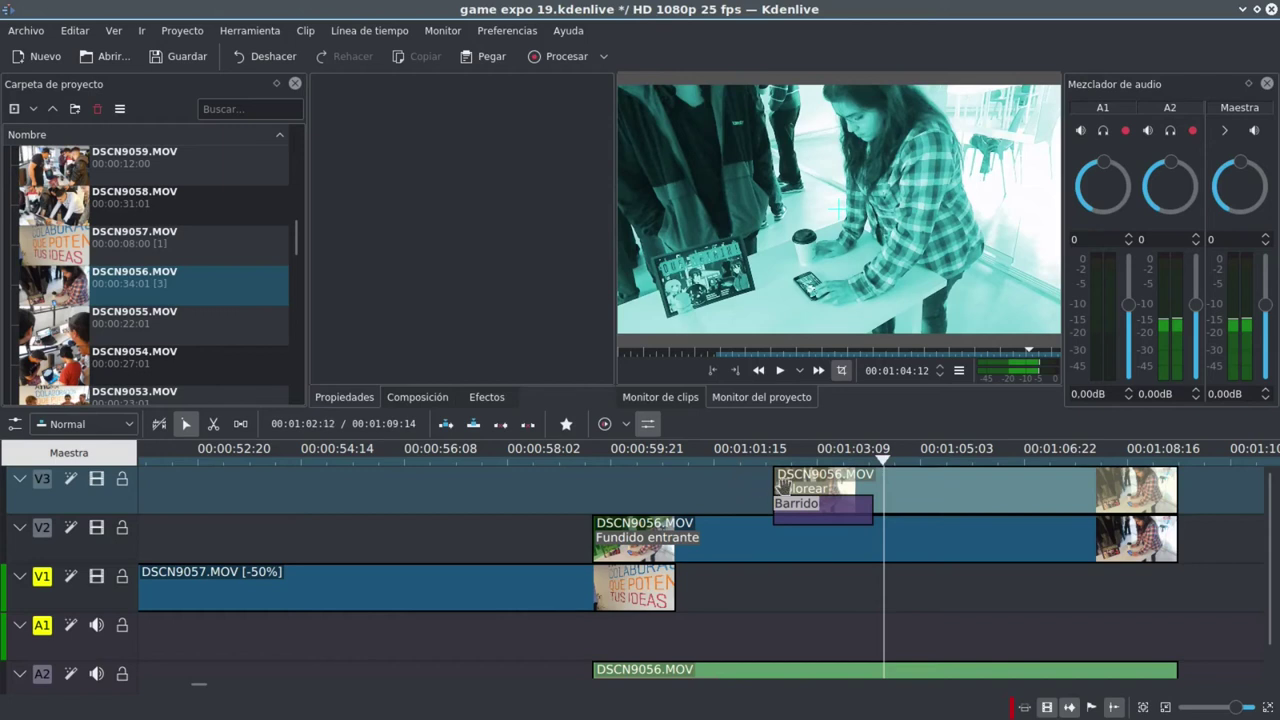
- Preview how the Barrido transition blends the colored V3 clip with the original clip on V2
scroll(779, 484, right, 5)
drag(498, 458, 553, 460)
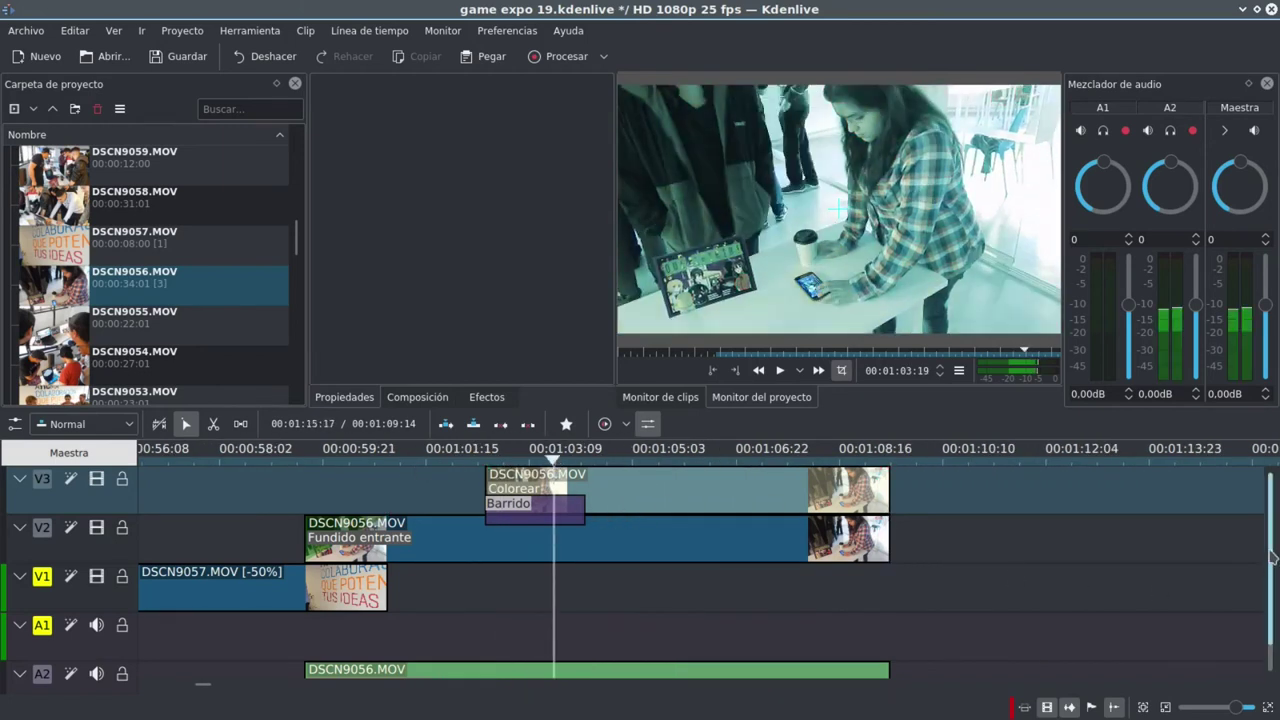
scroll(1272, 556, down, 1)
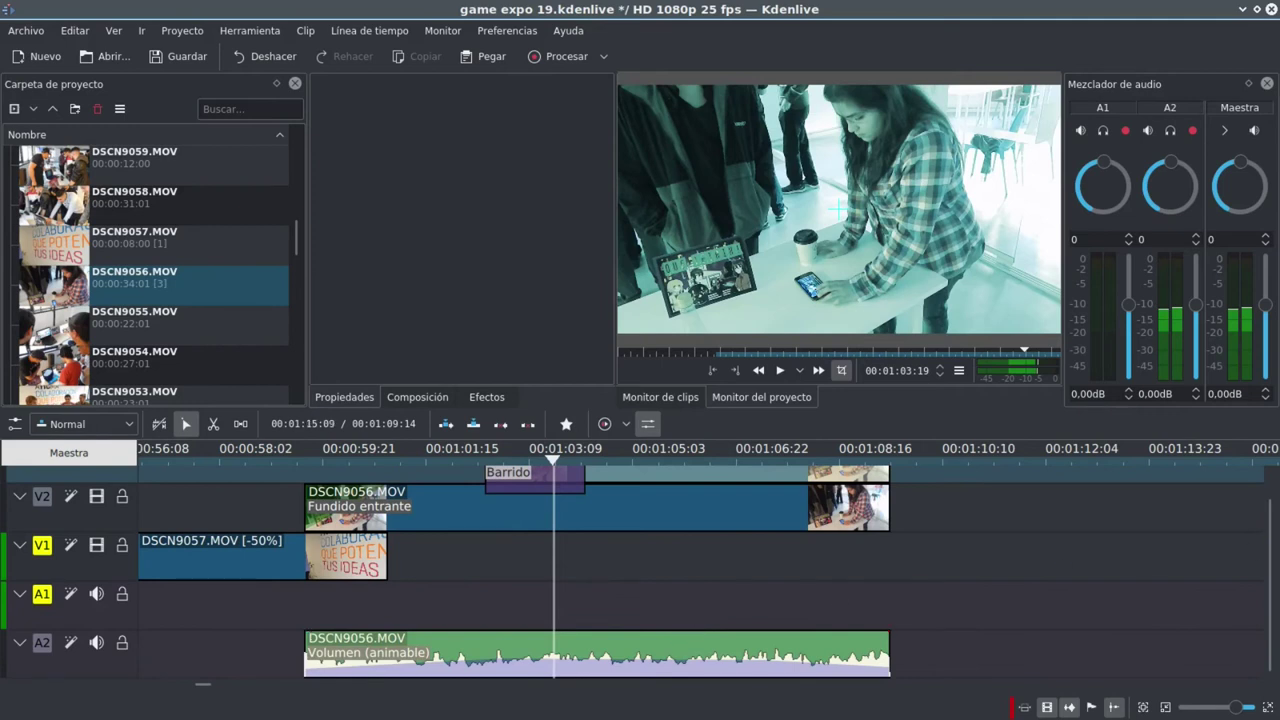
scroll(1266, 580, up, 1)
click(598, 462)
drag(599, 463, 724, 462)
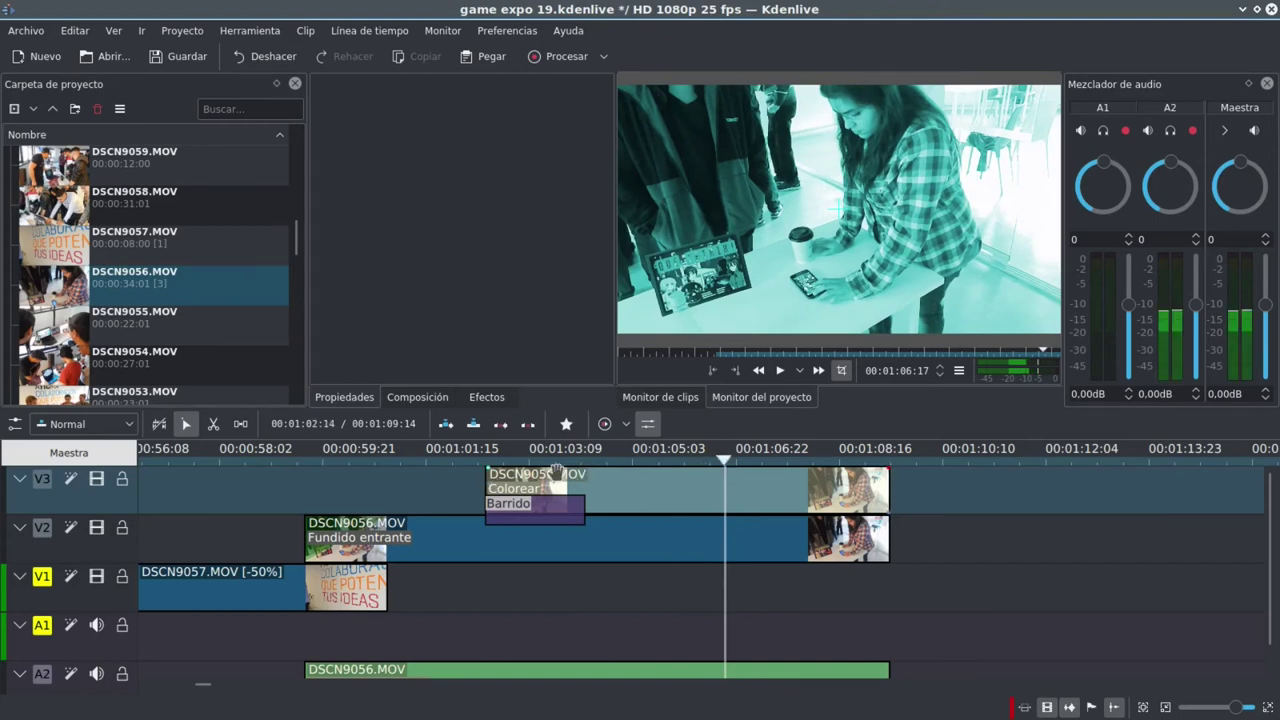
- Place the DSCN9045.JPG image on V1 so it starts just before the end of the DSCN9056.MOV clips
scroll(630, 570, left, 2)
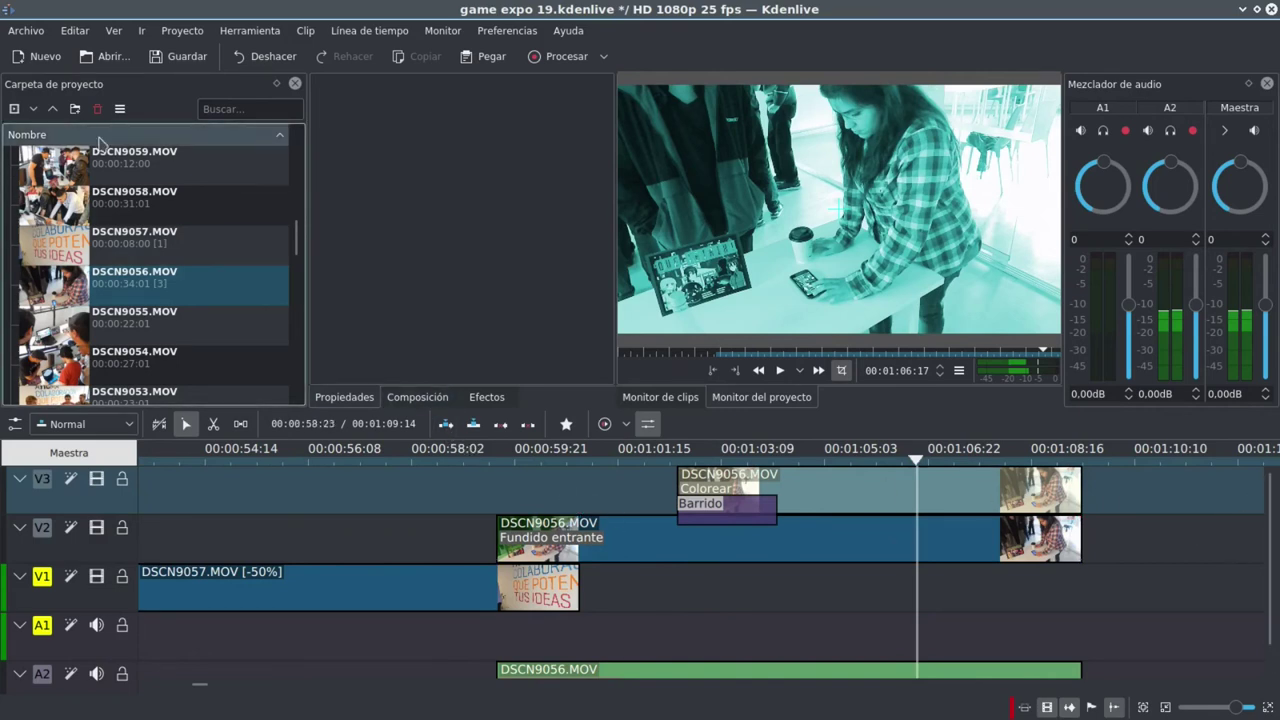
drag(297, 215, 297, 287)
drag(200, 320, 1023, 594)
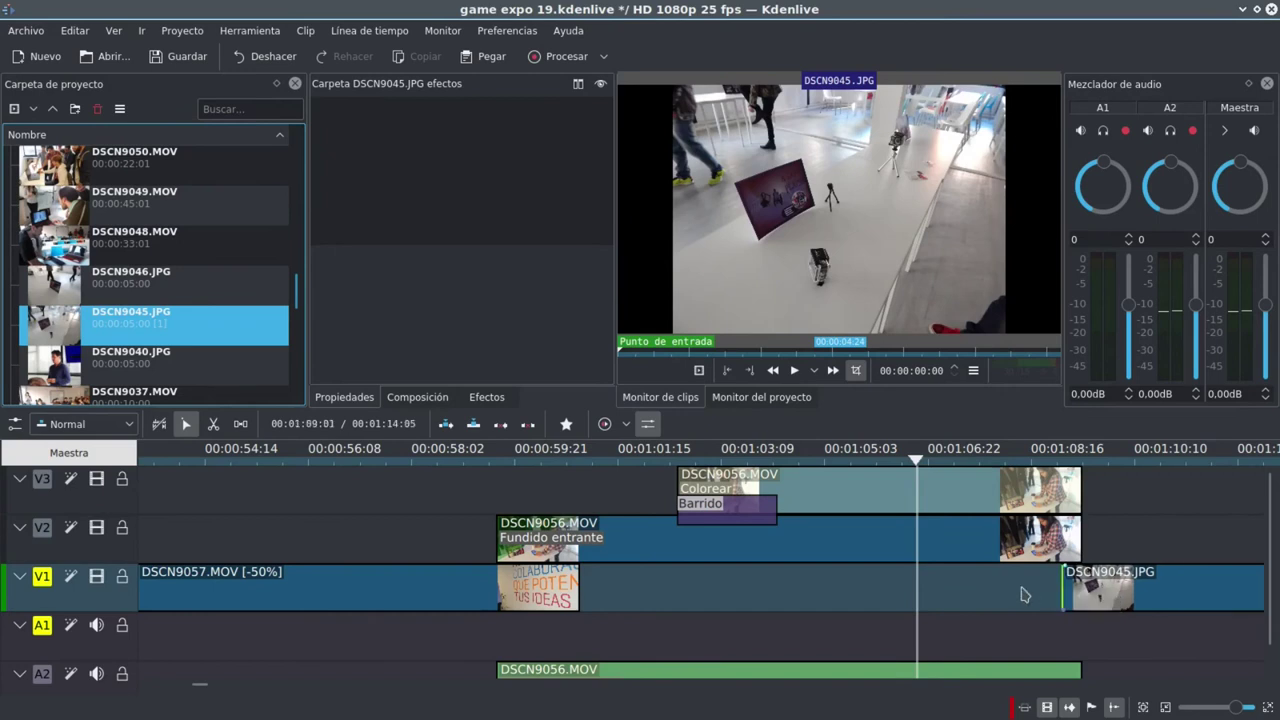
scroll(960, 590, down, 5)
drag(580, 458, 625, 465)
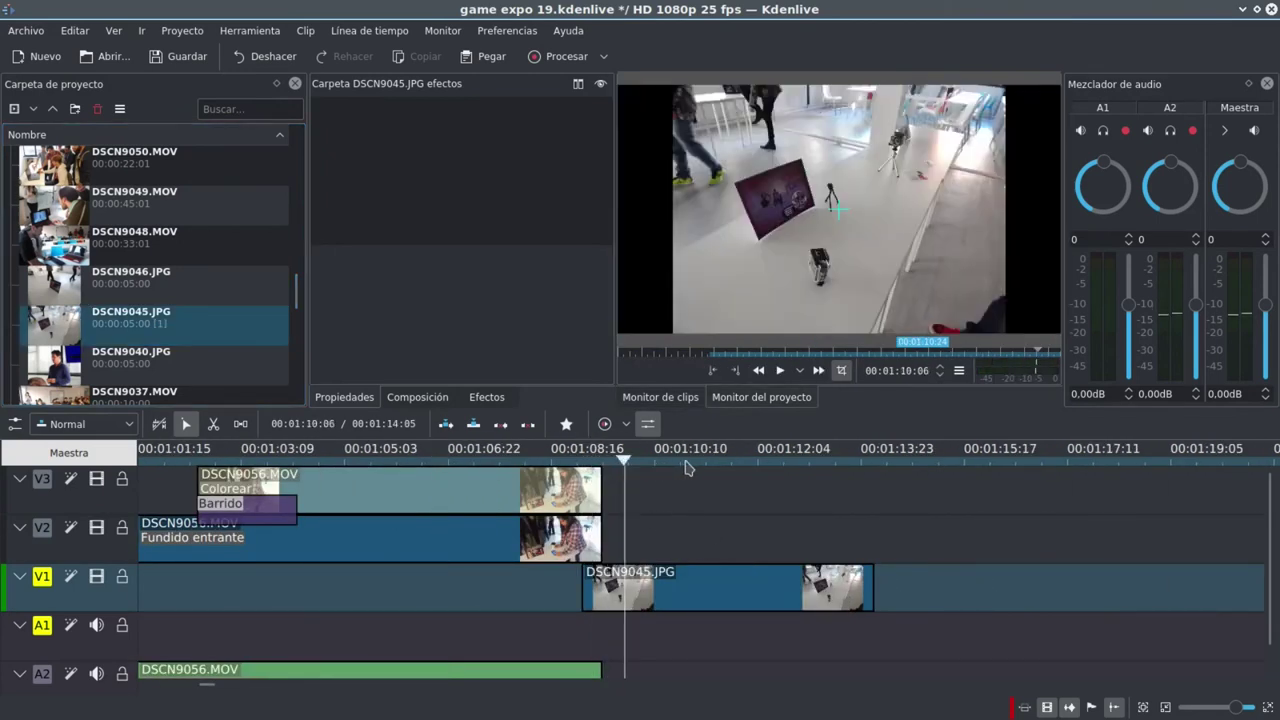
- Try adding a Transformación composition to the DSCN9045.JPG clip on V1, and undo it
click(807, 484)
click(740, 592)
click(726, 582)
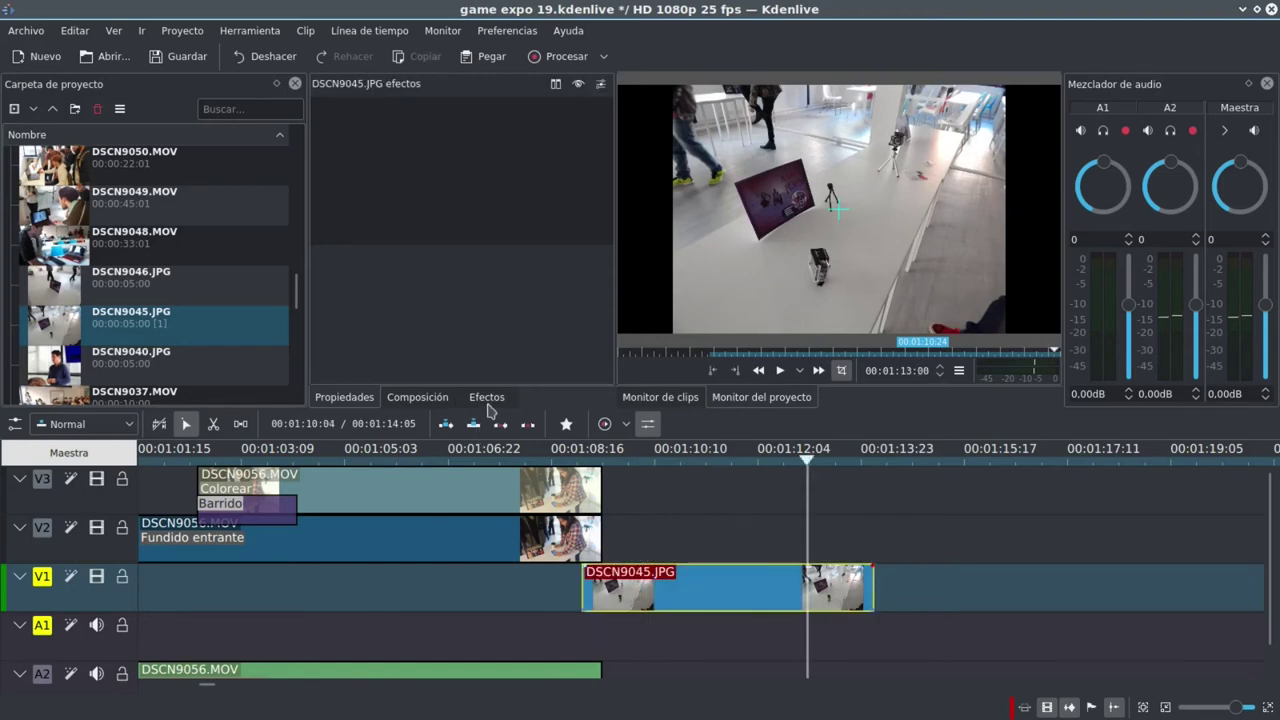
click(488, 405)
click(419, 399)
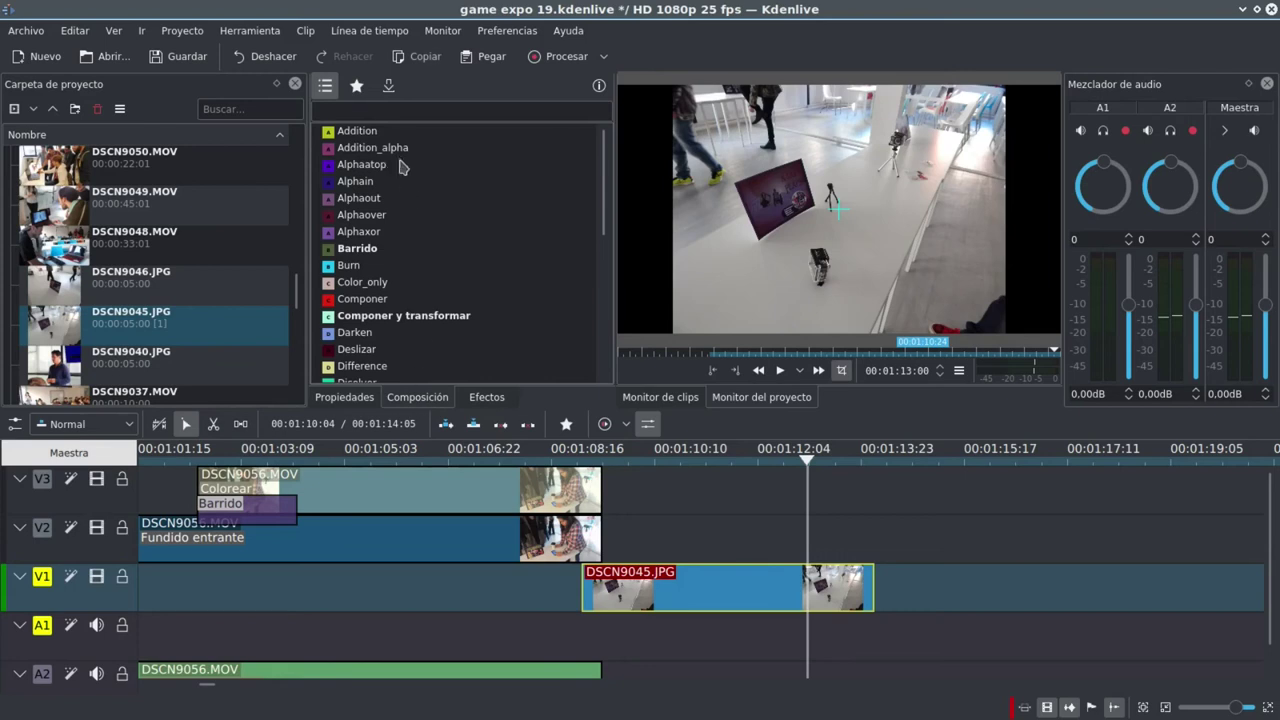
click(396, 110)
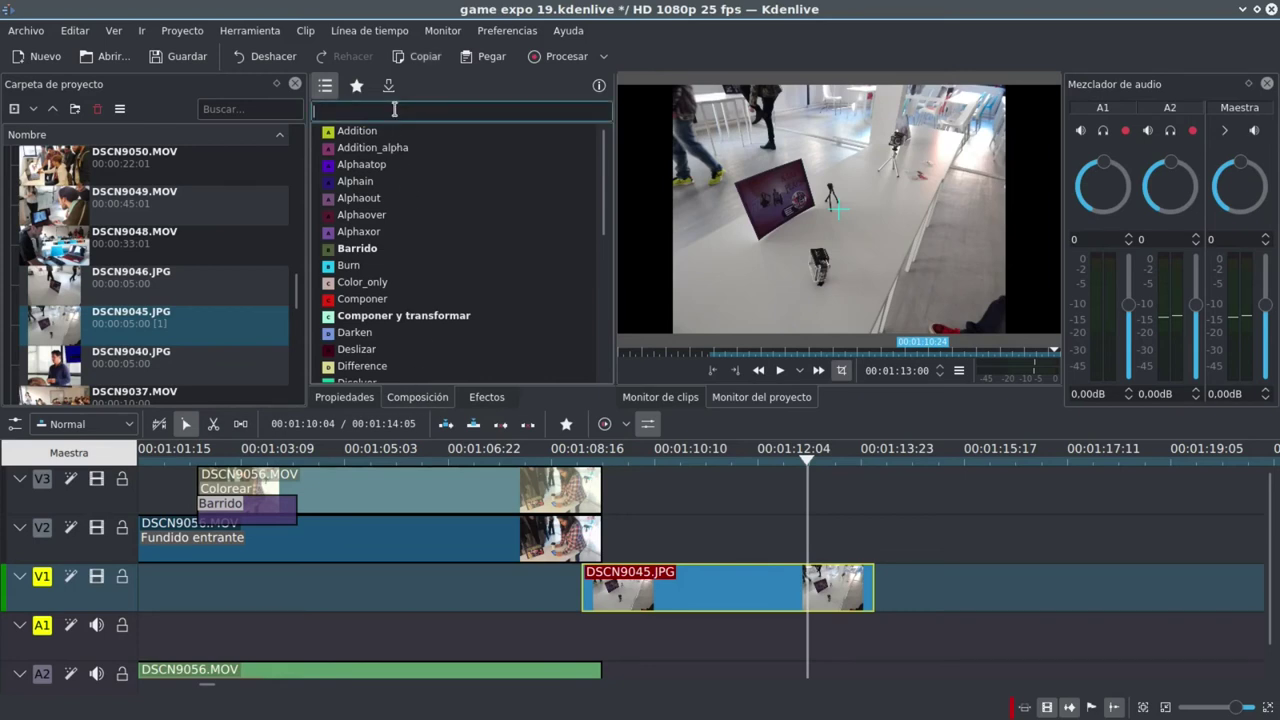
text(tr)
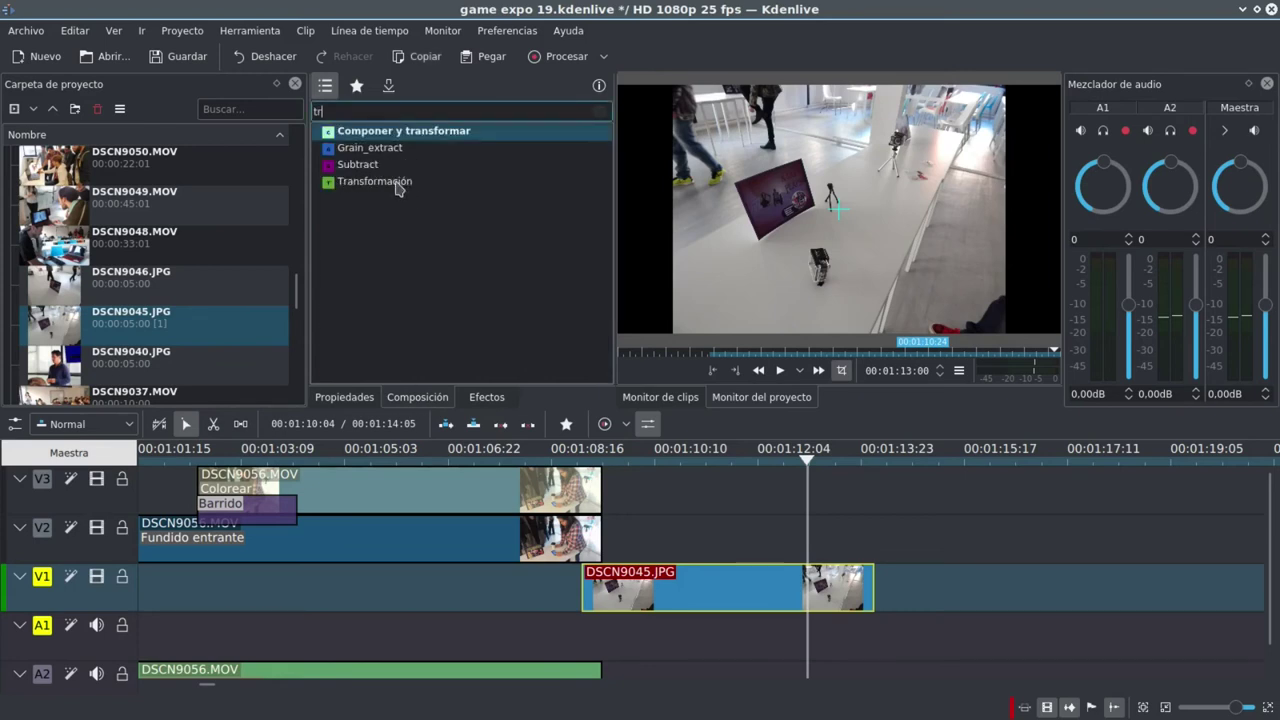
key(Down)
key(Down)
key(Down)
drag(678, 432, 695, 601)
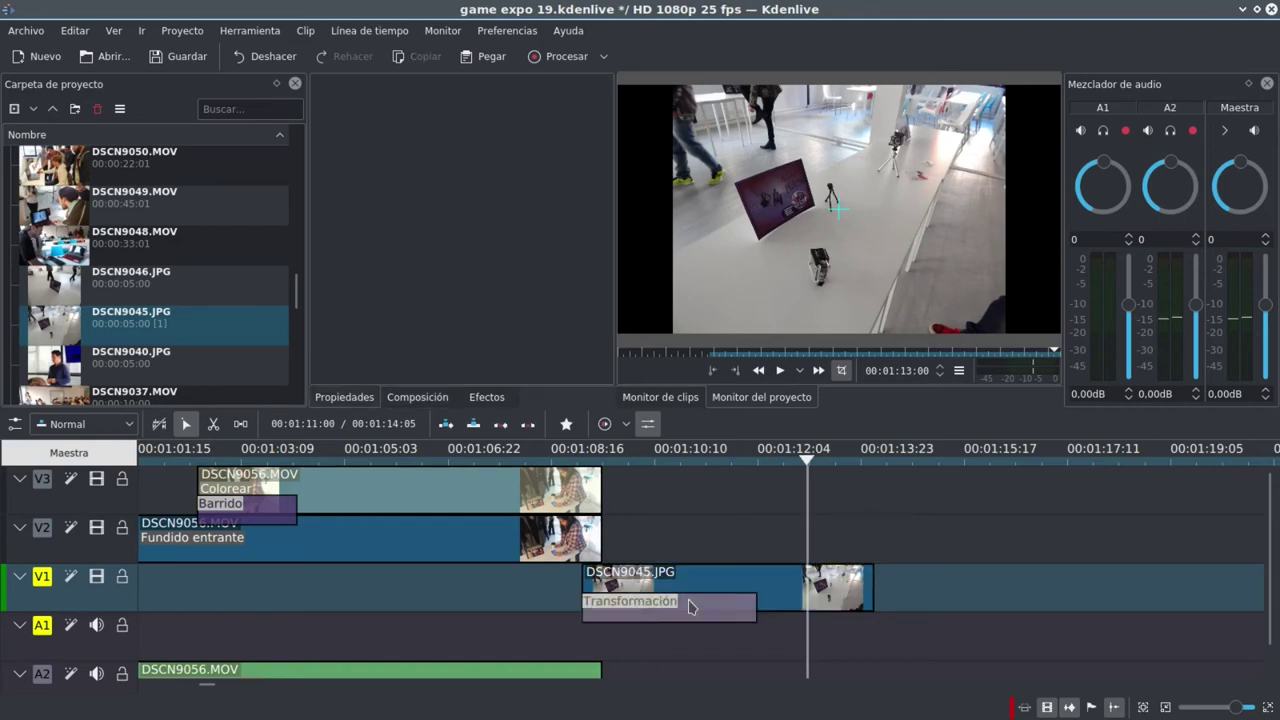
key(ctrl+z)
- Apply the Transformación effect to the DSCN9045.JPG clip on V1 and show its effect settings
click(686, 594)
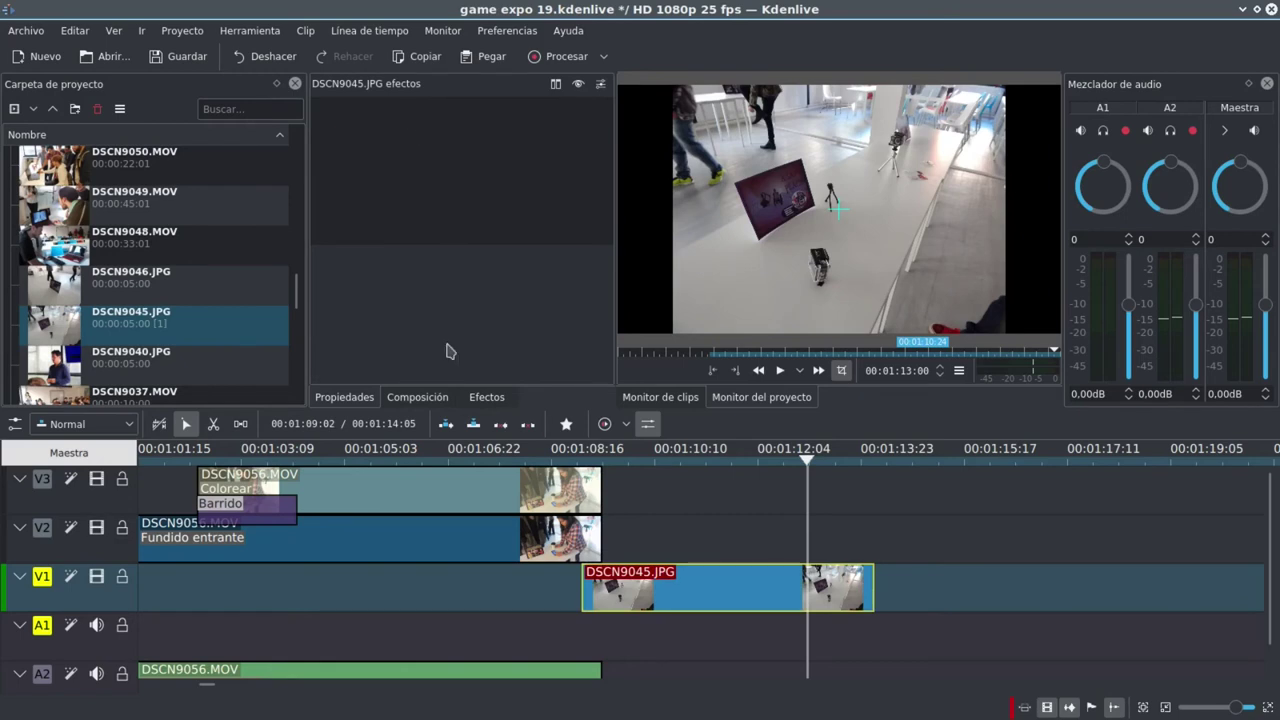
click(487, 397)
double_click(405, 108)
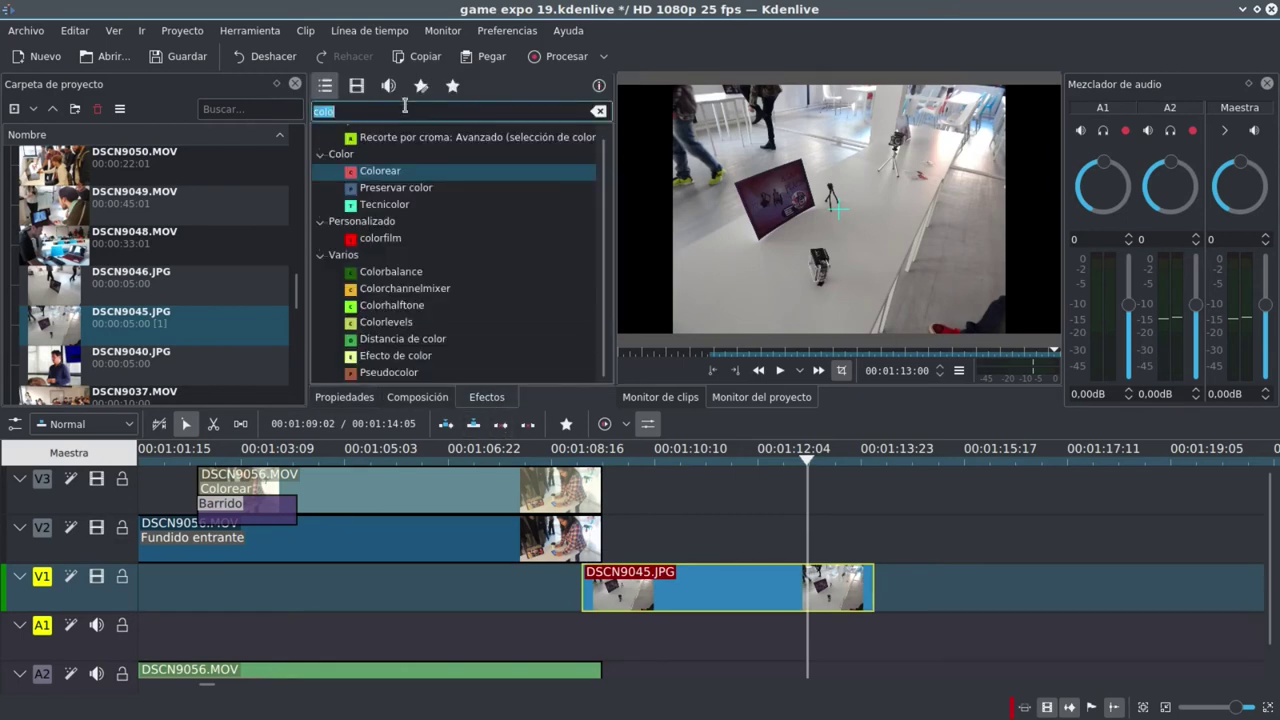
text(tran)
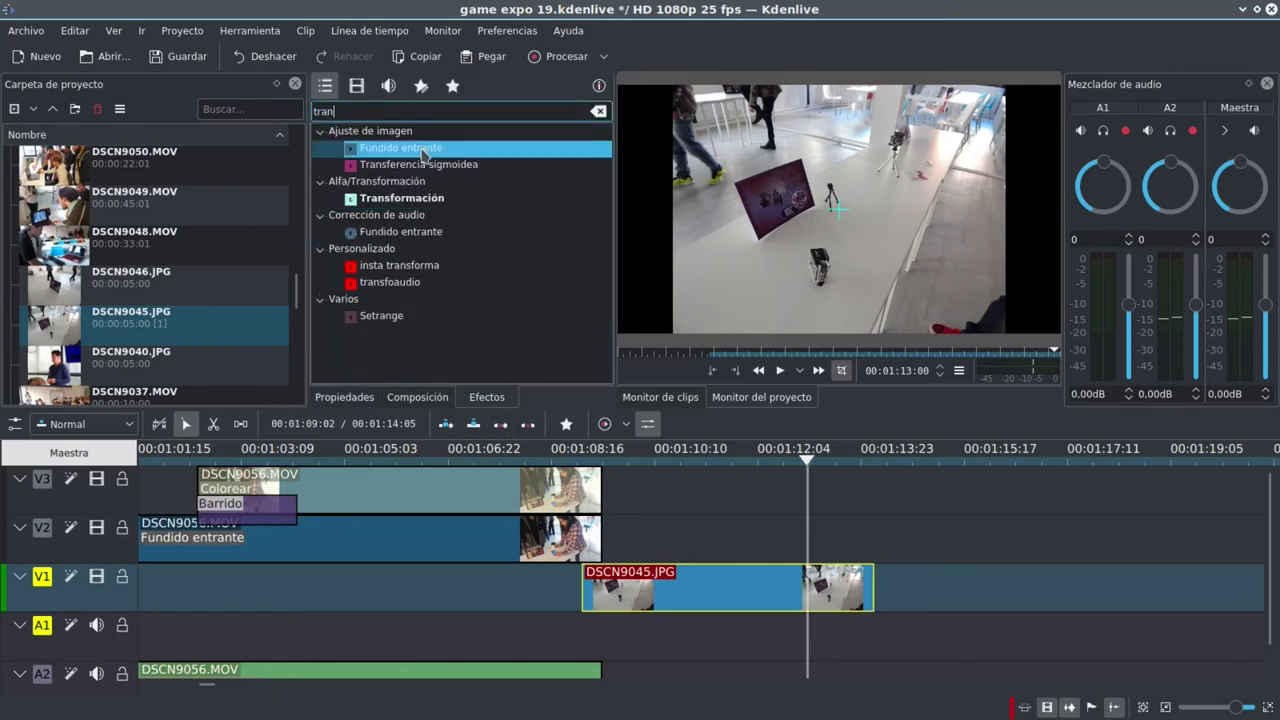
drag(425, 198, 743, 591)
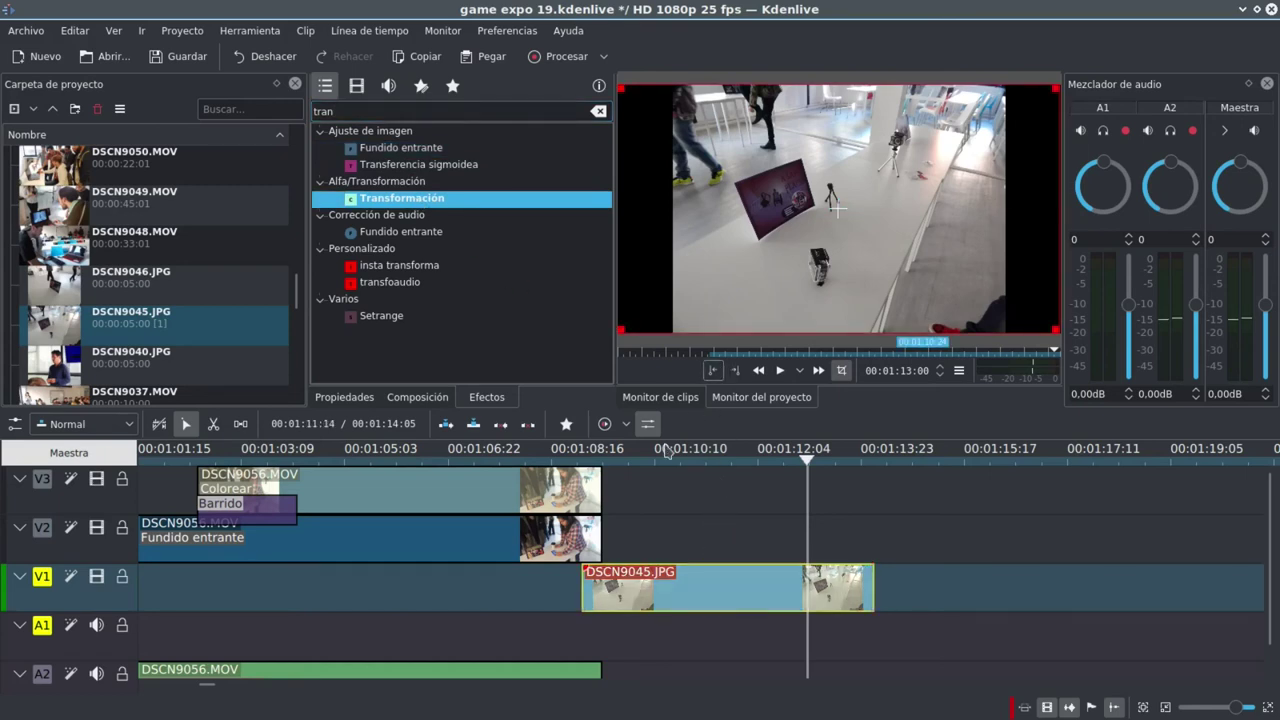
click(704, 584)
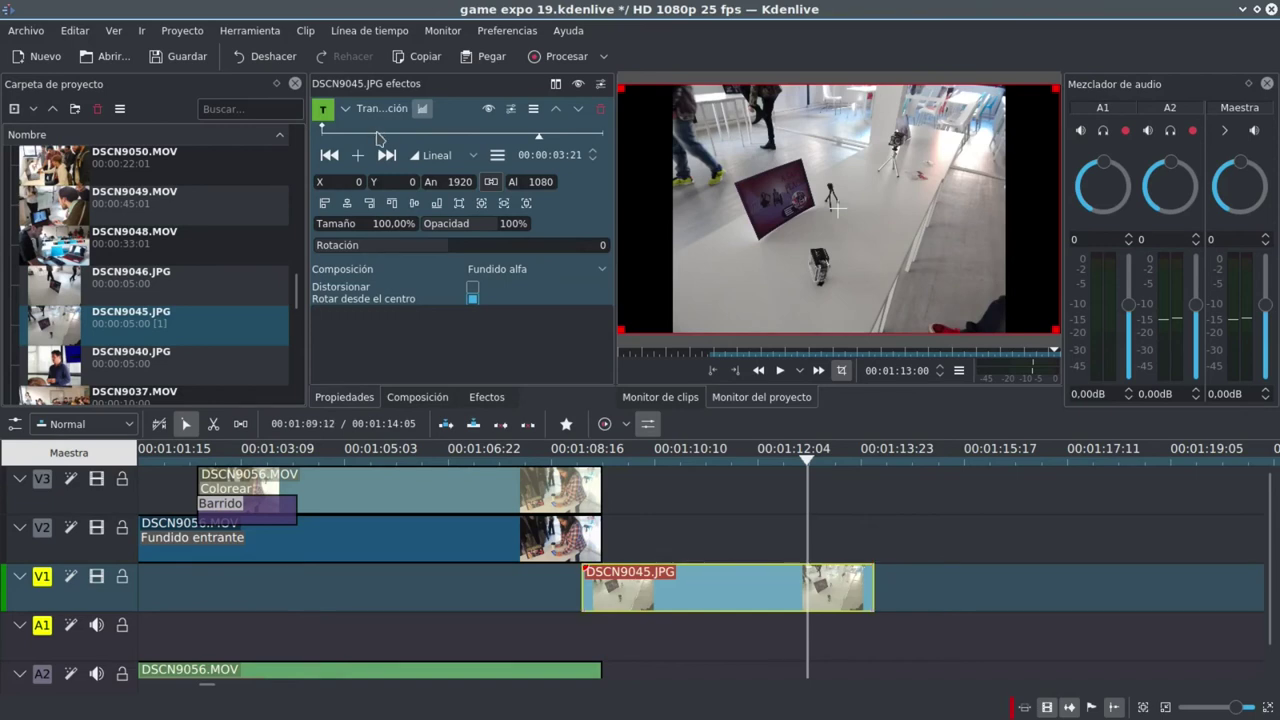
- Move the DSCN9045.JPG clip later on V1, past the end of the DSCN9056.MOV clips, and show its start
click(329, 155)
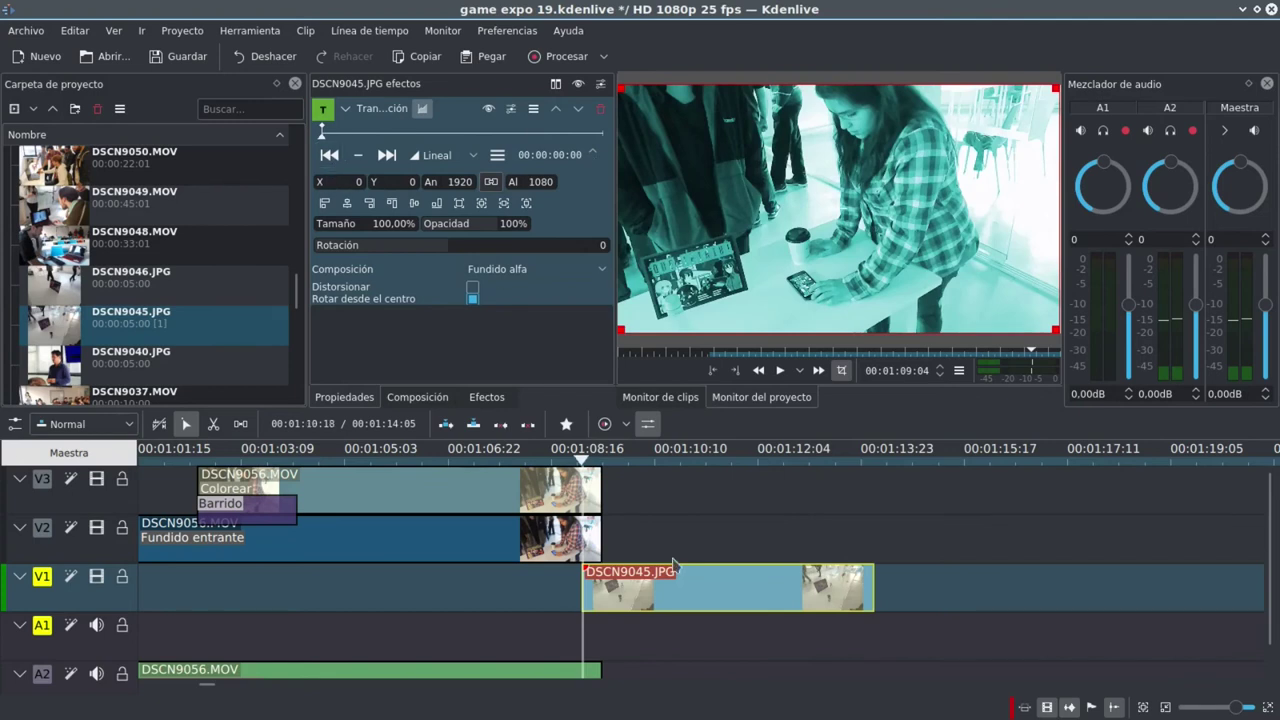
drag(664, 575, 725, 576)
click(644, 525)
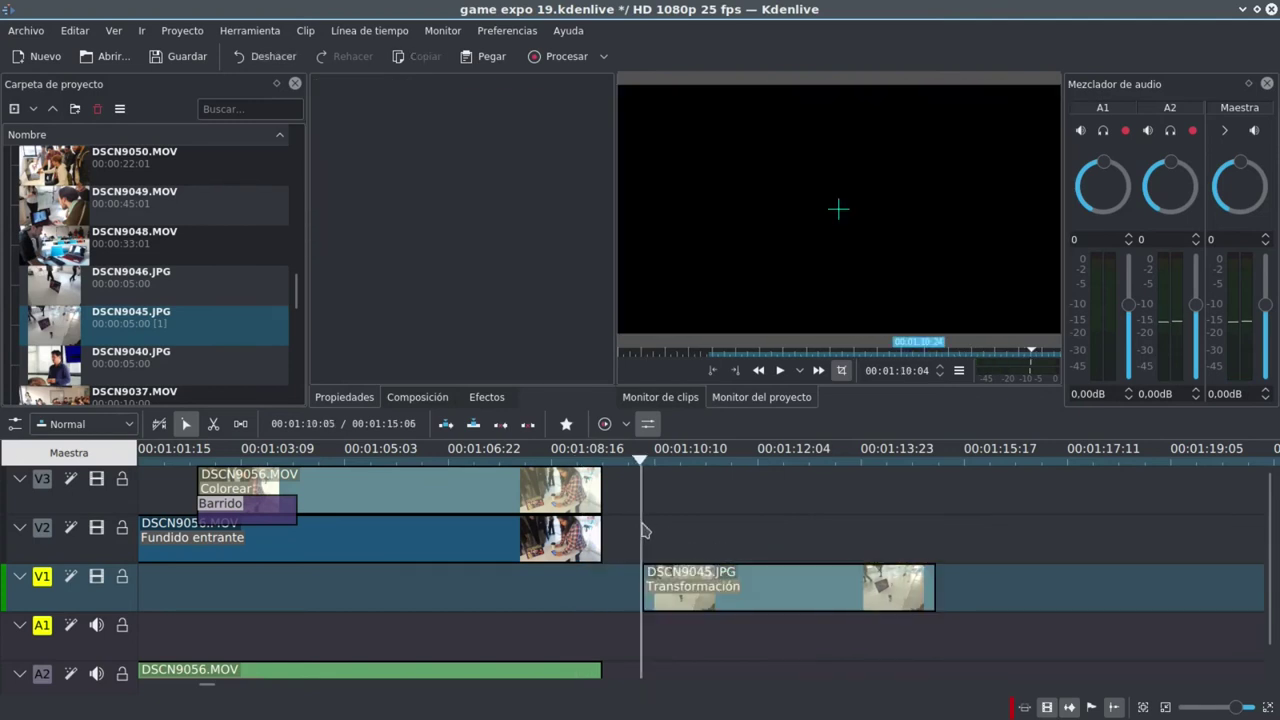
click(728, 578)
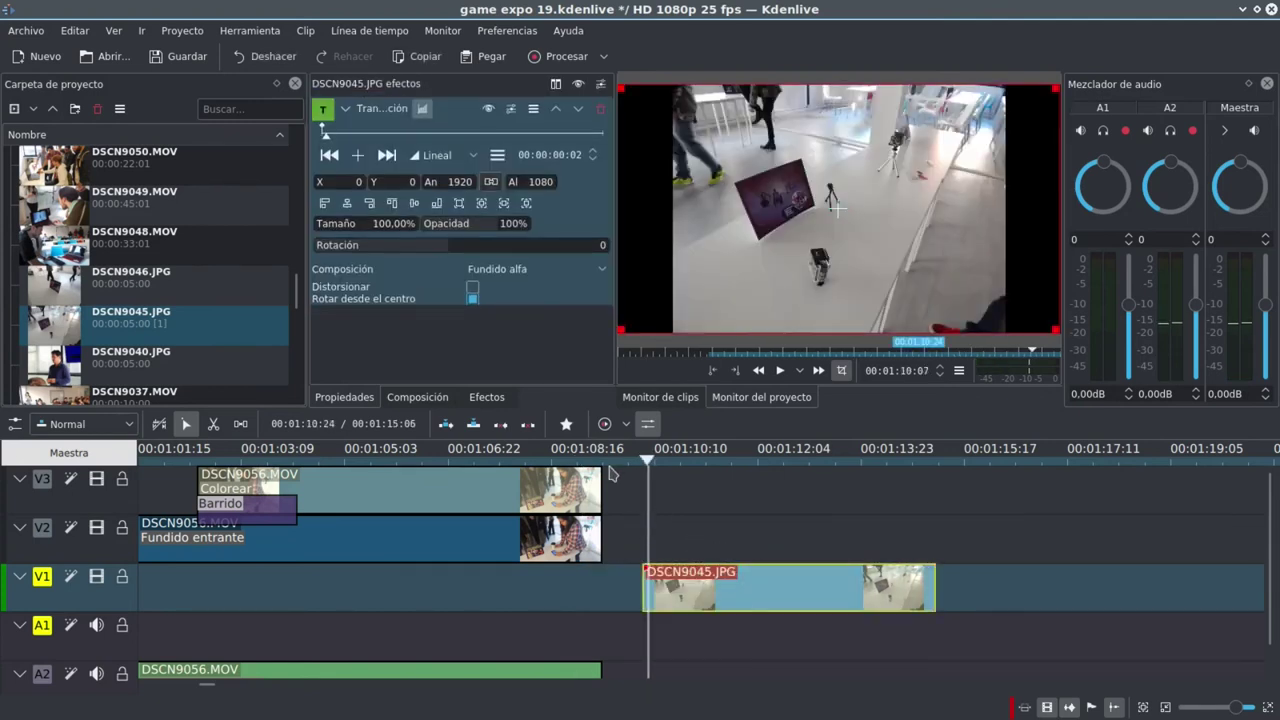
- Enlarge the DSCN9045.JPG image to 150,65% and position it at about X -392, Y -271 to fill the frame
drag(621, 329, 560, 374)
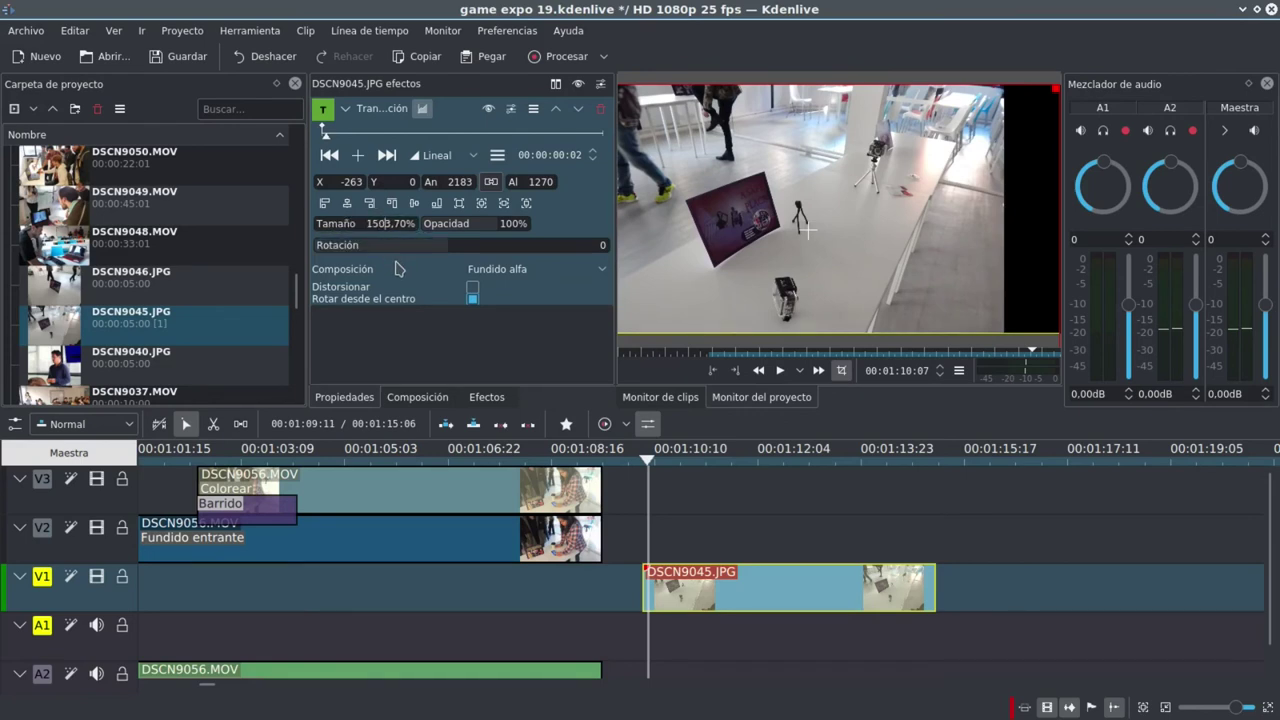
key(Return)
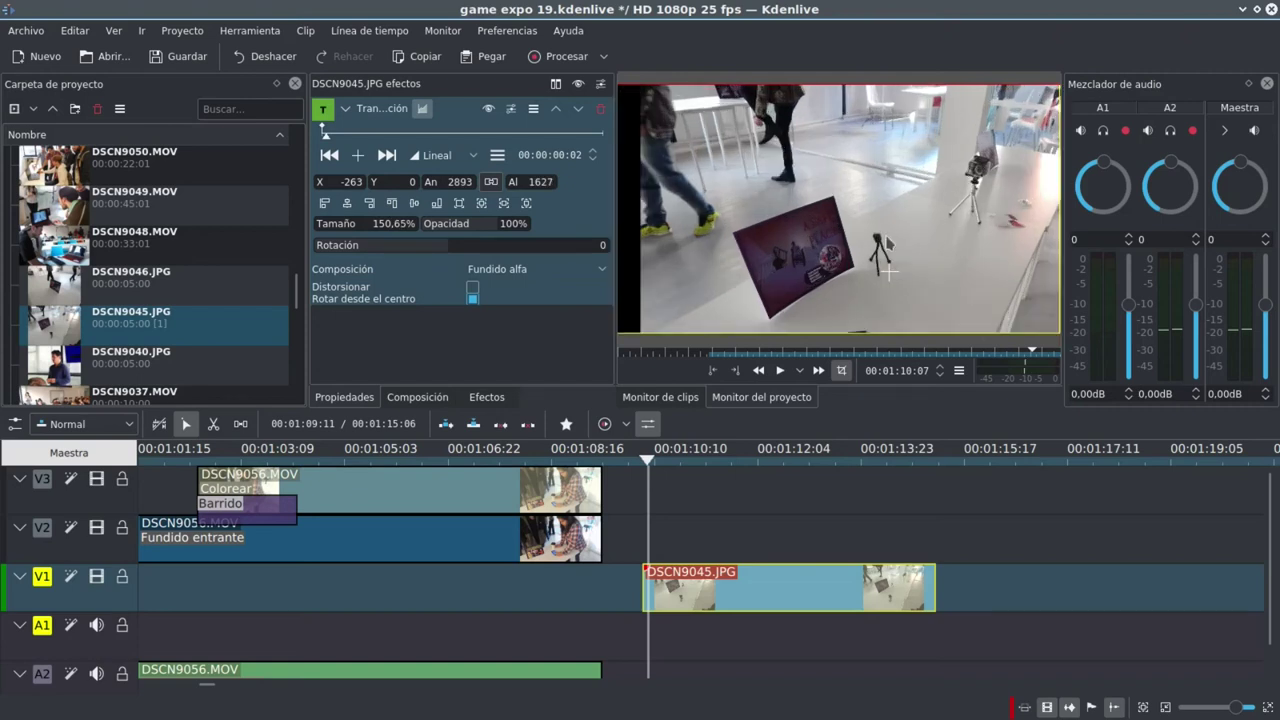
drag(886, 270, 857, 209)
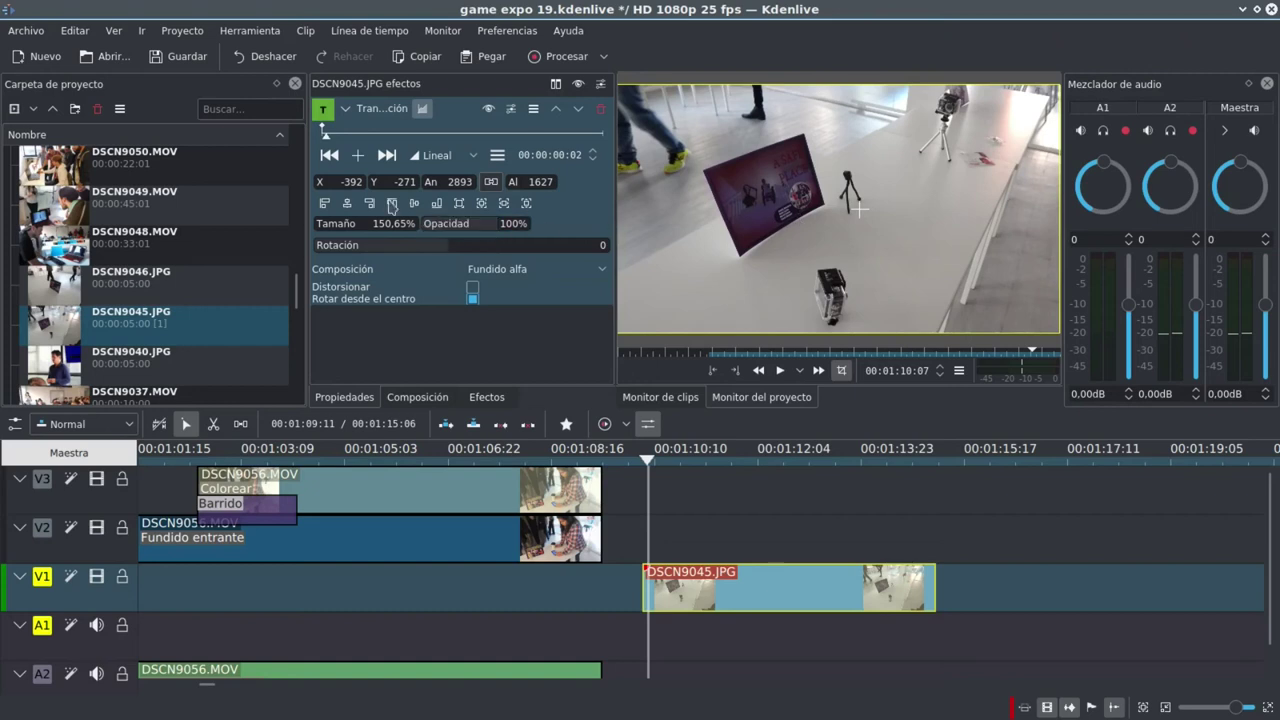
- Add a Transformación keyframe at 00:00:04:21 near the image clip's end and shift the image down and left there
click(329, 154)
click(594, 133)
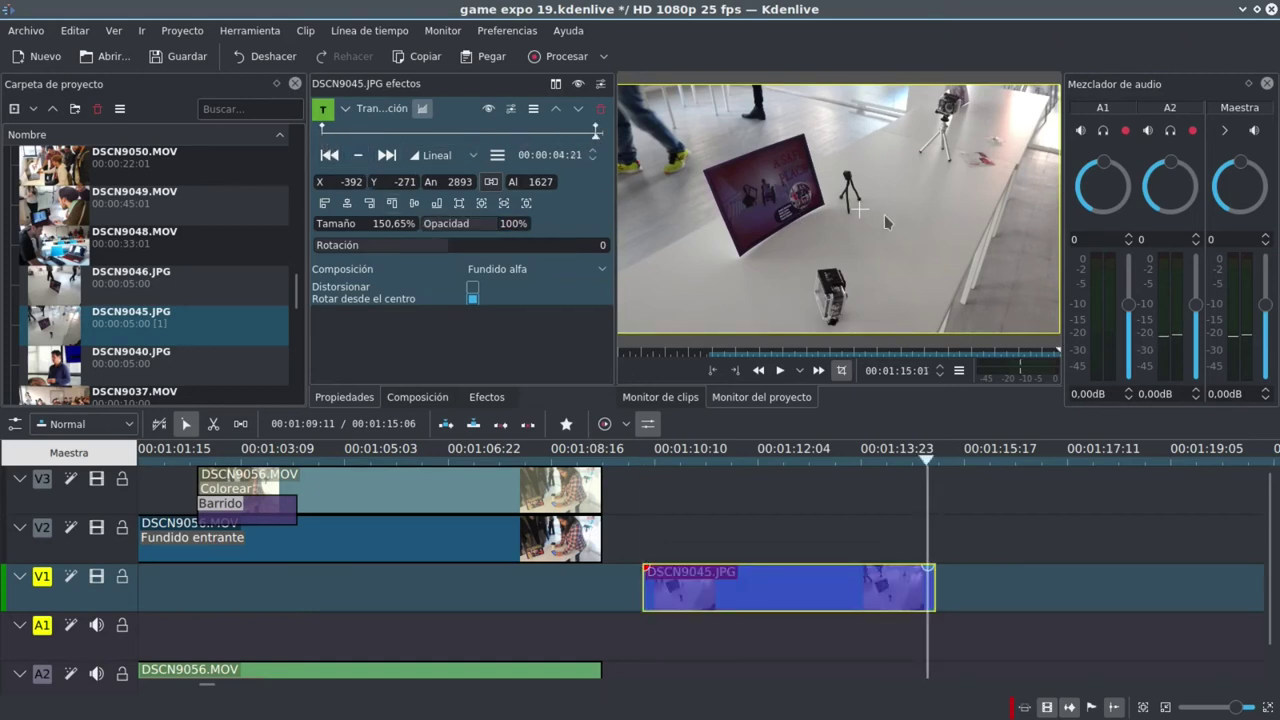
drag(851, 213, 816, 265)
- Add a fade-out to the V3 clip's end and move DSCN9045.JPG earlier on V1 so its start overlaps the DSCN9056.MOV clips
mouse_move(650, 549)
mouse_down()
mouse_move(944, 521)
mouse_move(660, 532)
mouse_up()
mouse_move(655, 533)
mouse_down()
mouse_move(909, 520)
mouse_move(932, 530)
mouse_move(664, 532)
mouse_up()
click(752, 587)
drag(752, 587, 711, 589)
drag(598, 469, 655, 460)
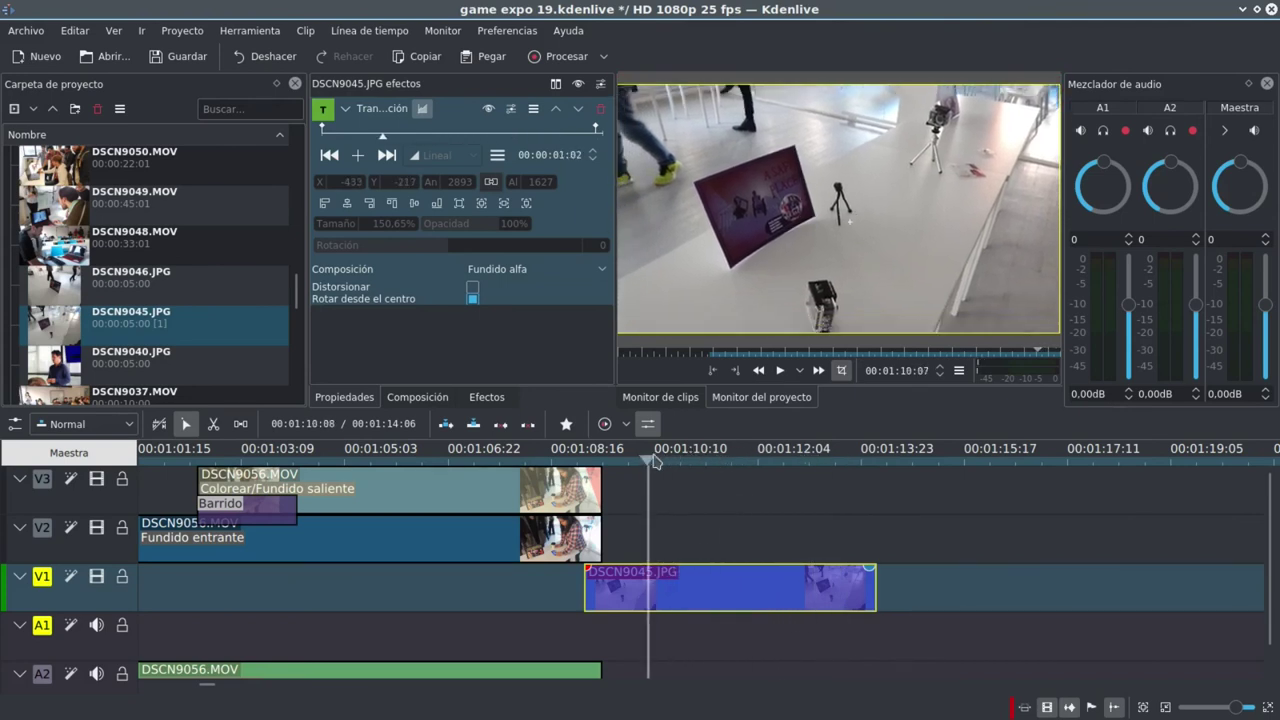
- Set the timeline zone to span from the start of DSCN9057.MOV to the end of DSCN9045.JPG
click(837, 520)
scroll(734, 509, down, 4)
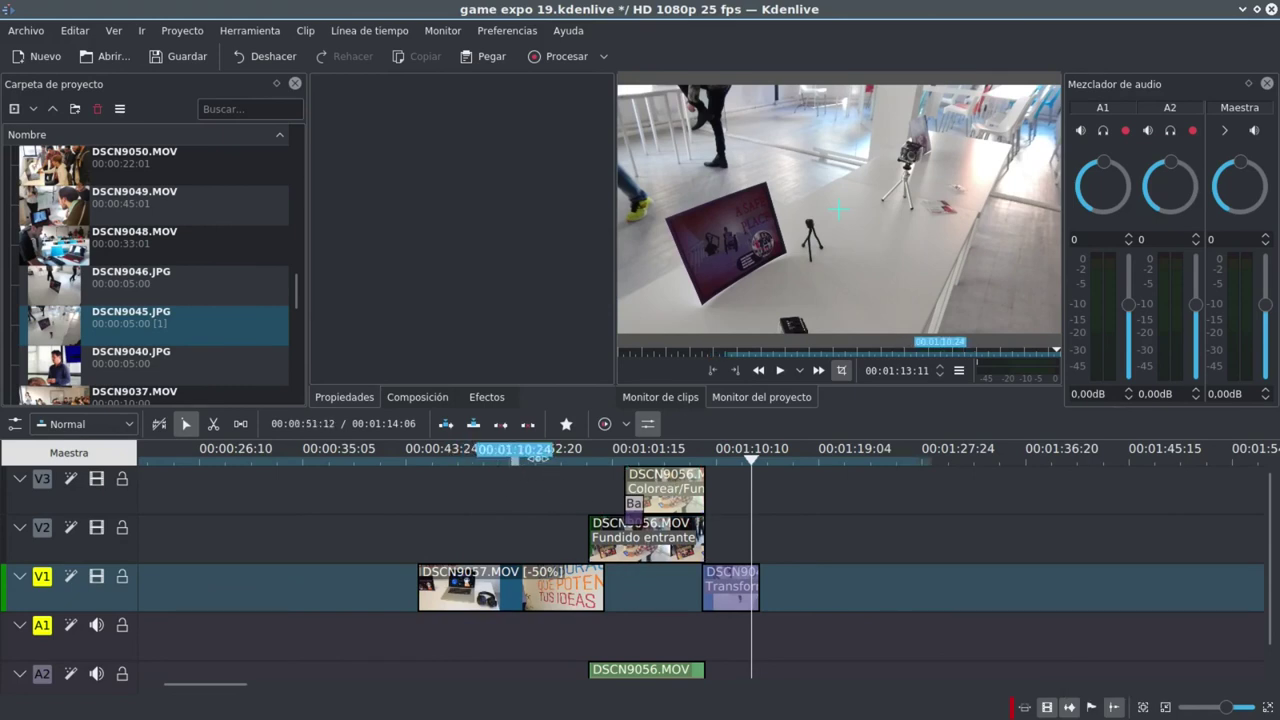
drag(215, 460, 417, 534)
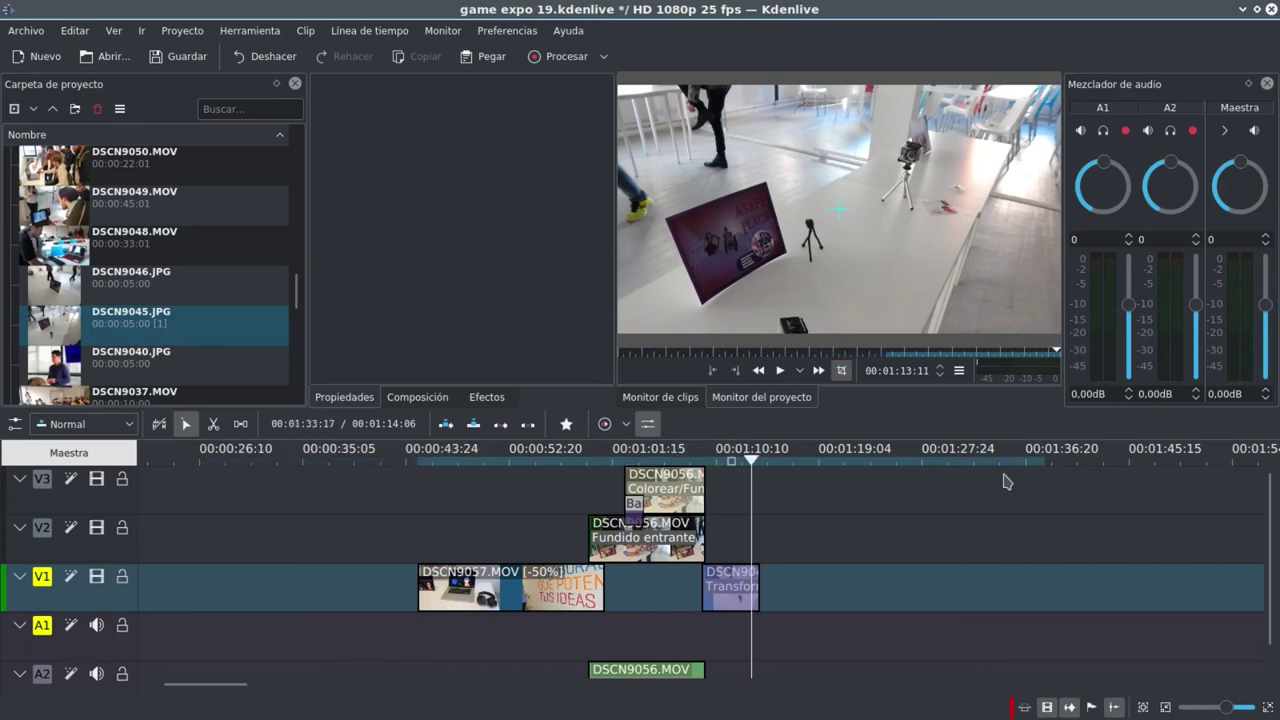
mouse_move(1048, 470)
mouse_down()
mouse_move(986, 514)
mouse_move(740, 568)
mouse_up()
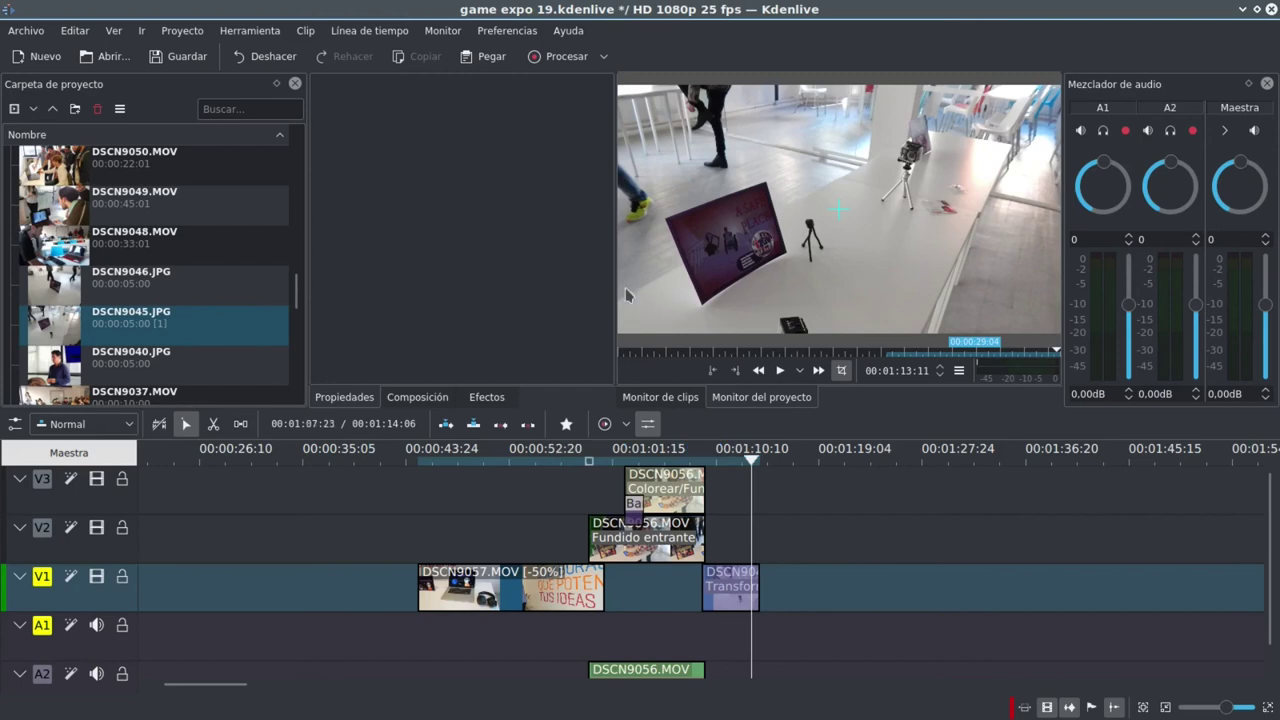
- Open the project's render settings and show the whole edit in the timeline
click(562, 56)
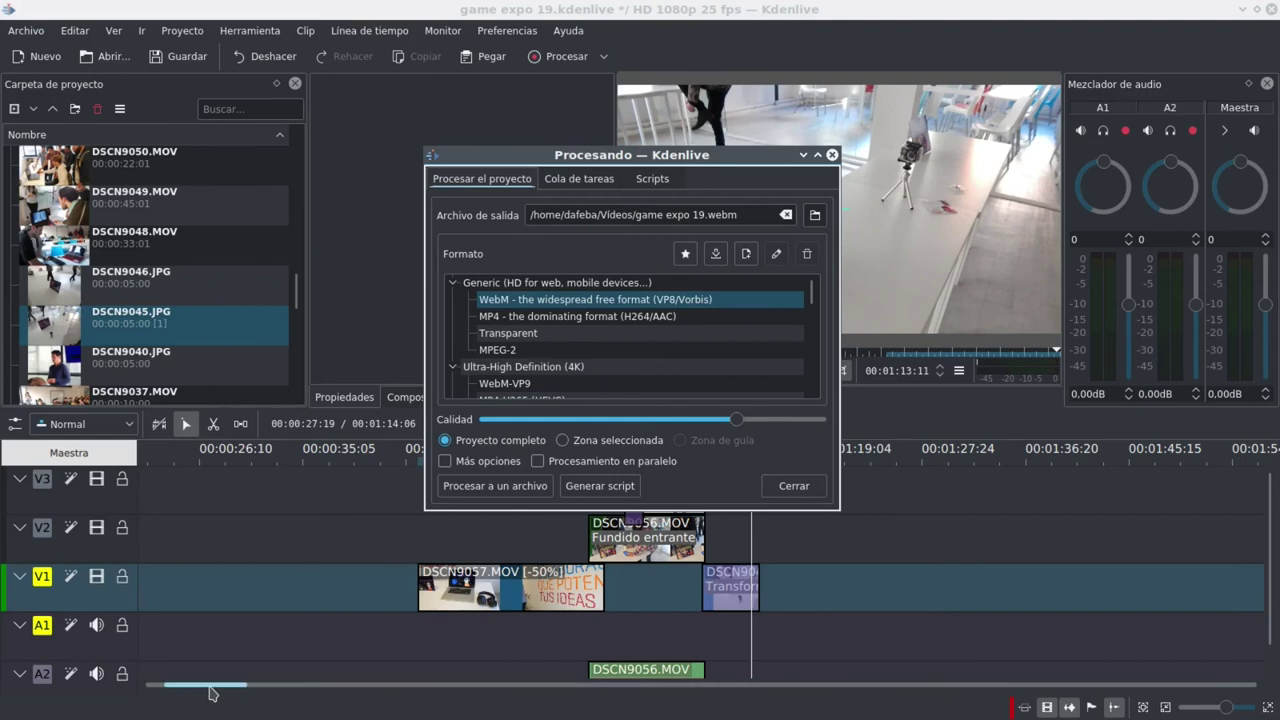
drag(210, 686, 190, 686)
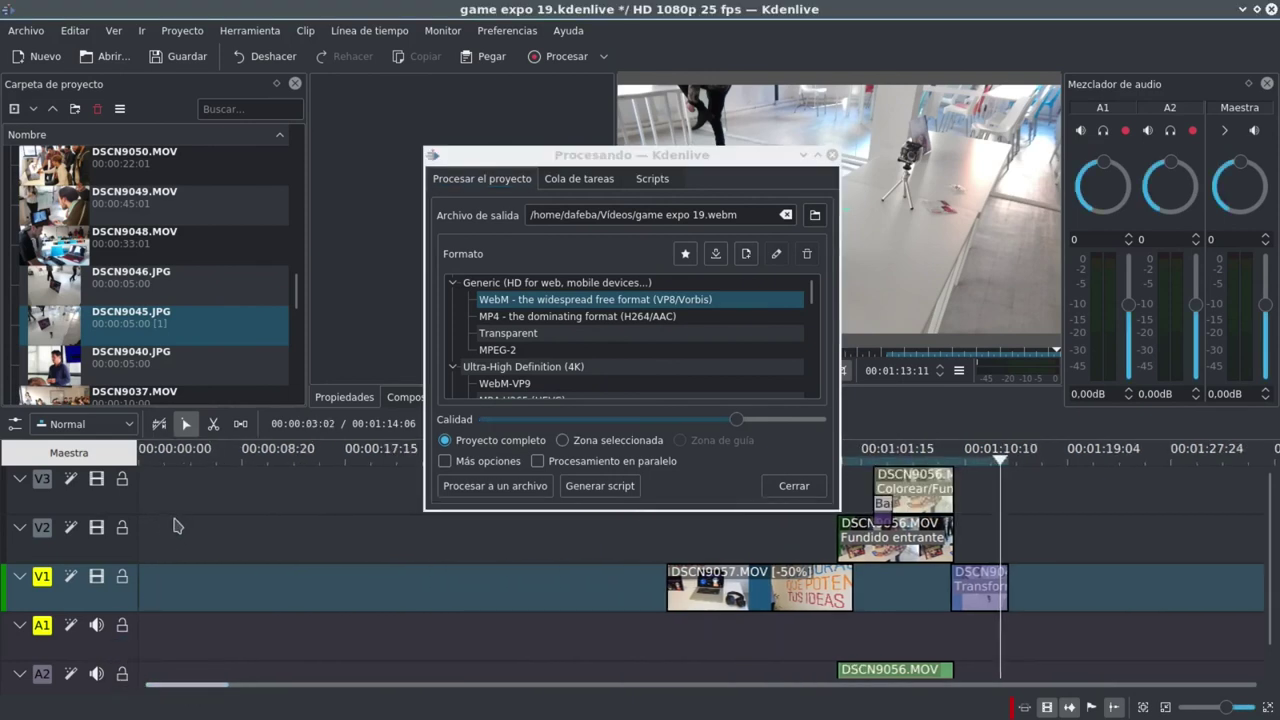
ctrl+scroll(600, 530, down, 3)
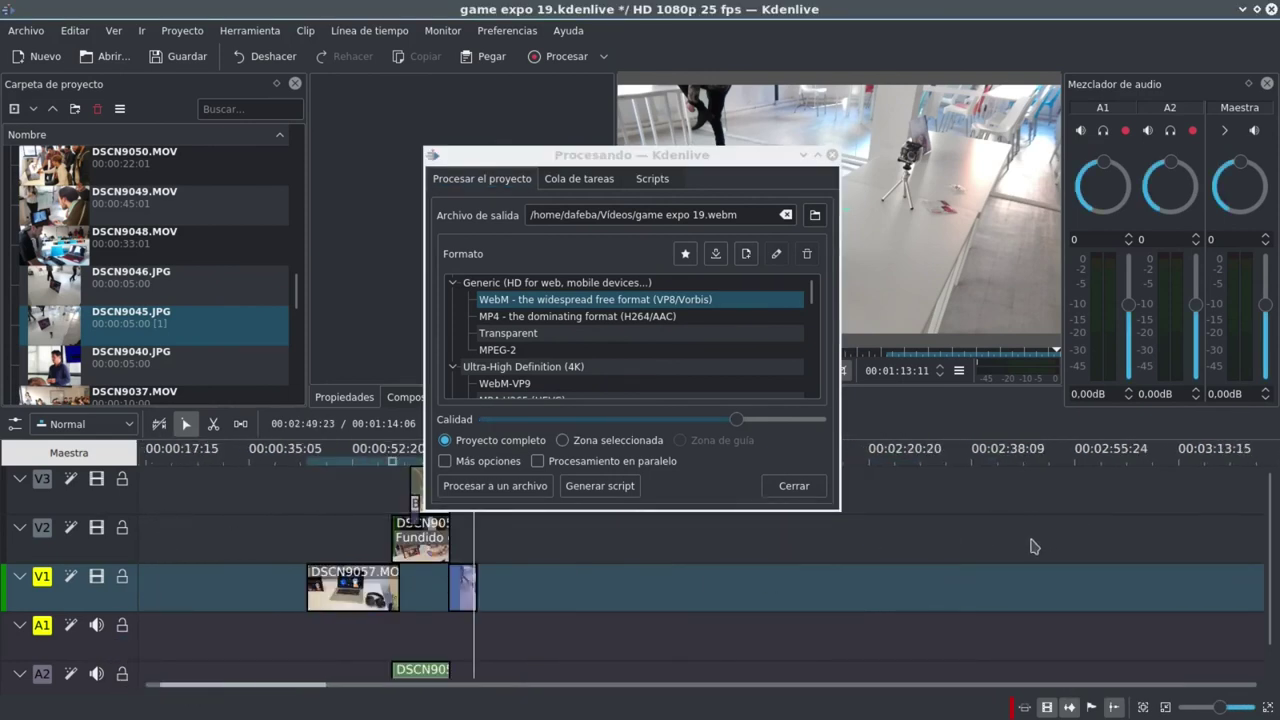
- Place the playhead near the start of DSCN9057.MOV and limit the render to the selected zone (Zona seleccionada)
ctrl+scroll(1034, 546, down, 1)
ctrl+scroll(268, 523, up, 1)
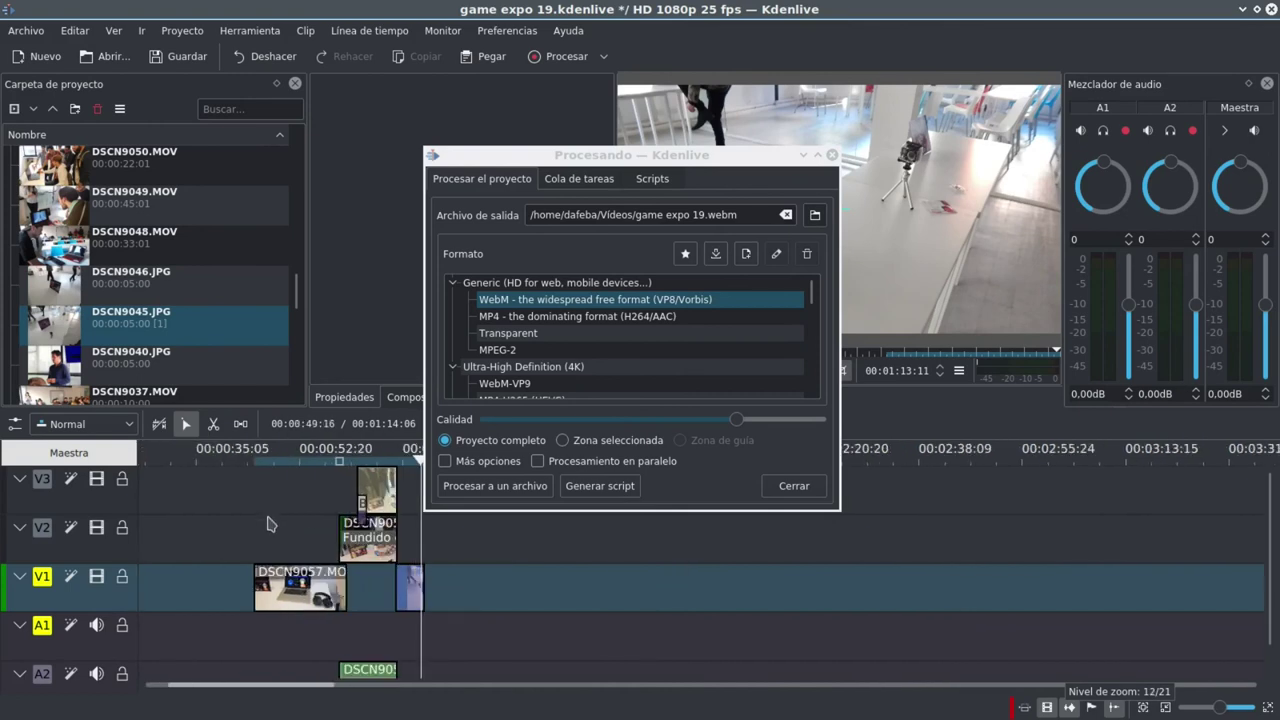
click(262, 523)
ctrl+scroll(265, 520, up, 1)
drag(529, 162, 768, 146)
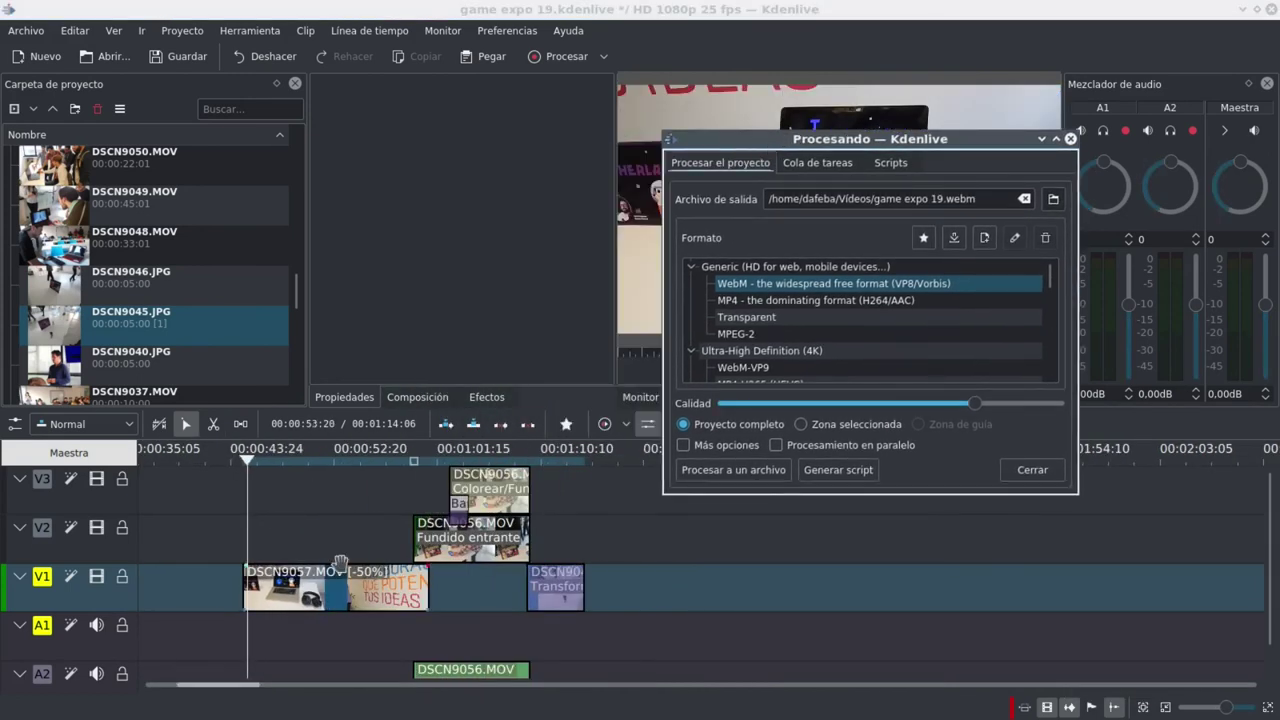
click(800, 424)
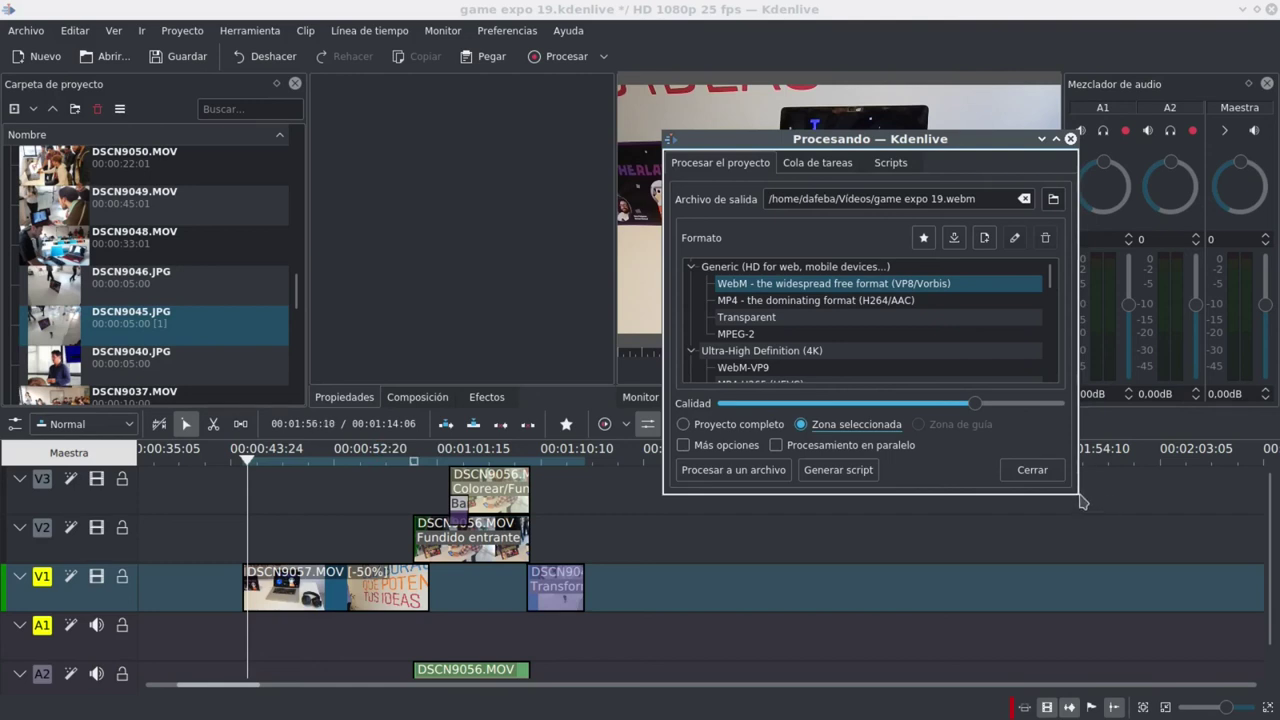
- Enlarge the render dialog to show more formats and choose MP4 - the dominating format (H264/AAC) as output
drag(862, 139, 710, 60)
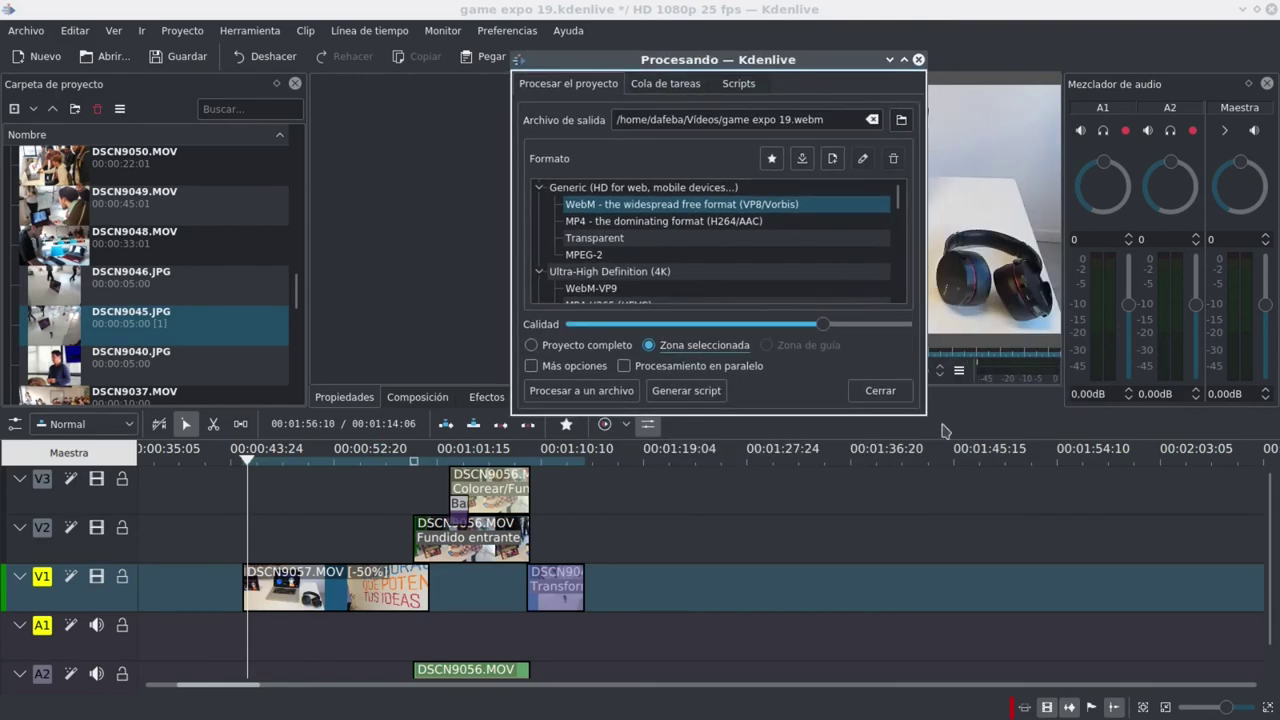
drag(922, 409, 1088, 608)
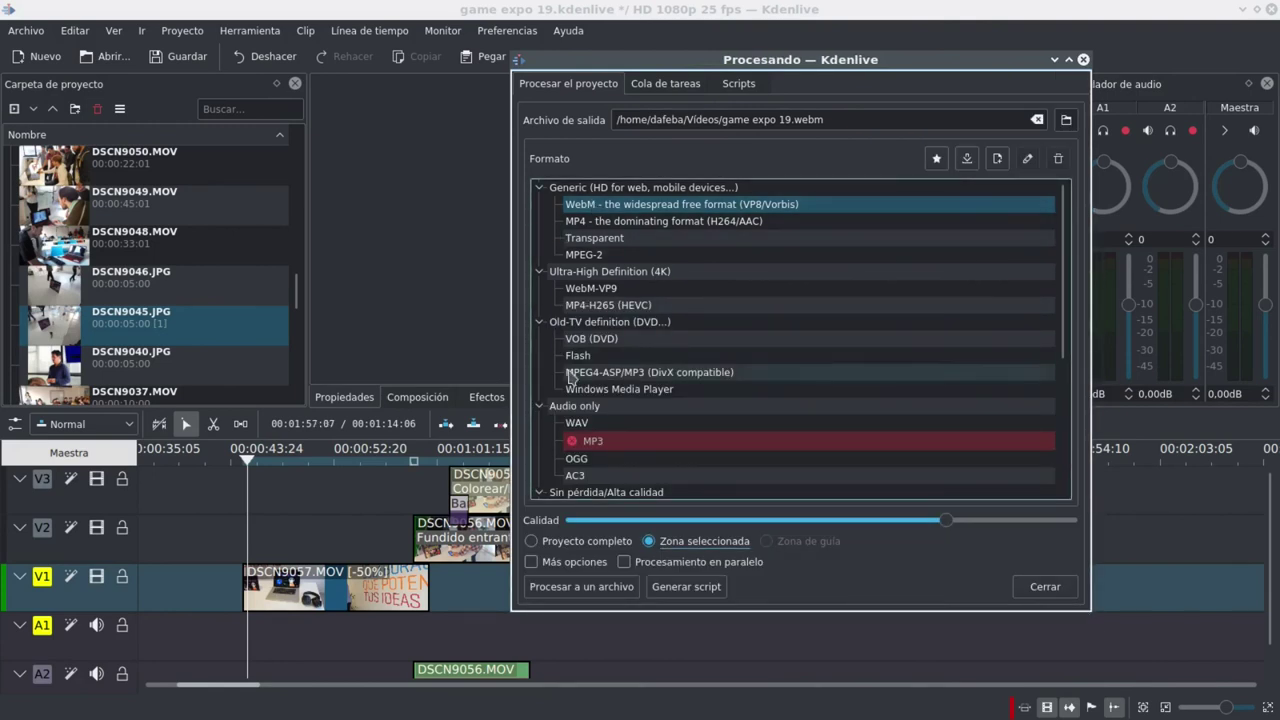
scroll(592, 395, down, 1)
scroll(598, 415, down, 1)
scroll(605, 410, up, 3)
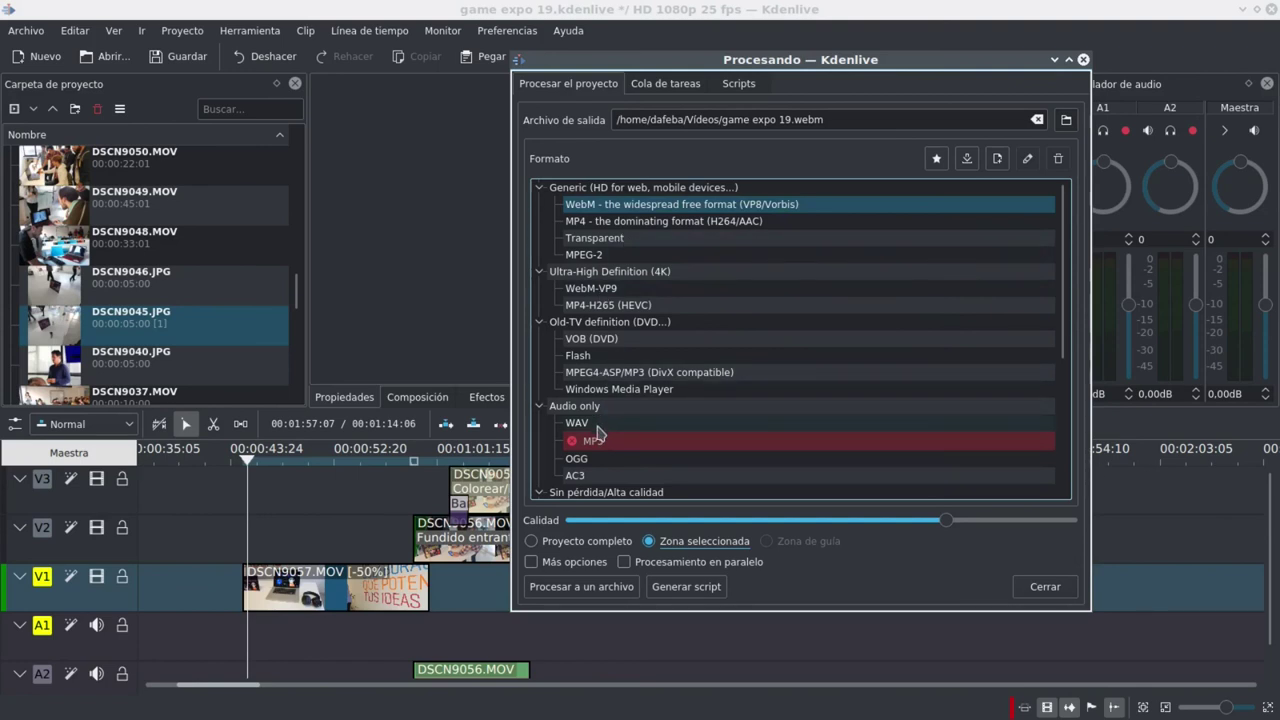
click(600, 221)
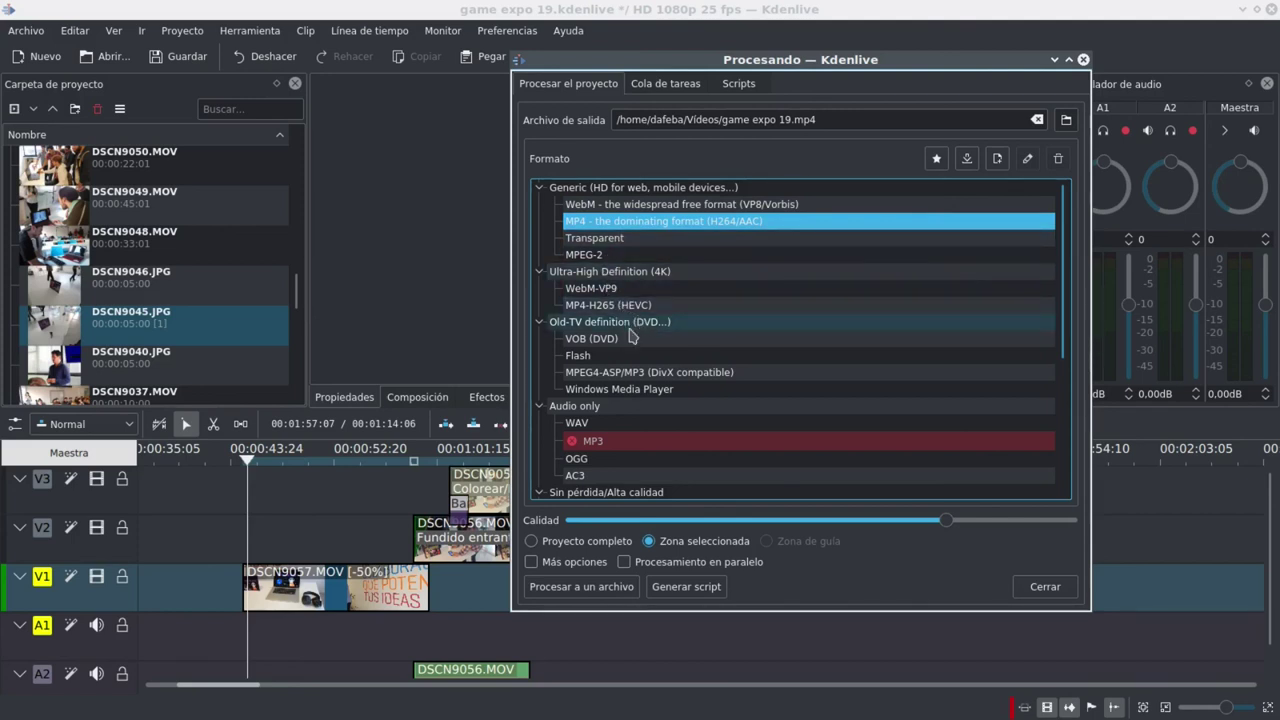
- Show the additional render options (Más opciones) and try the Redimensionar option, leaving it switched off
click(531, 562)
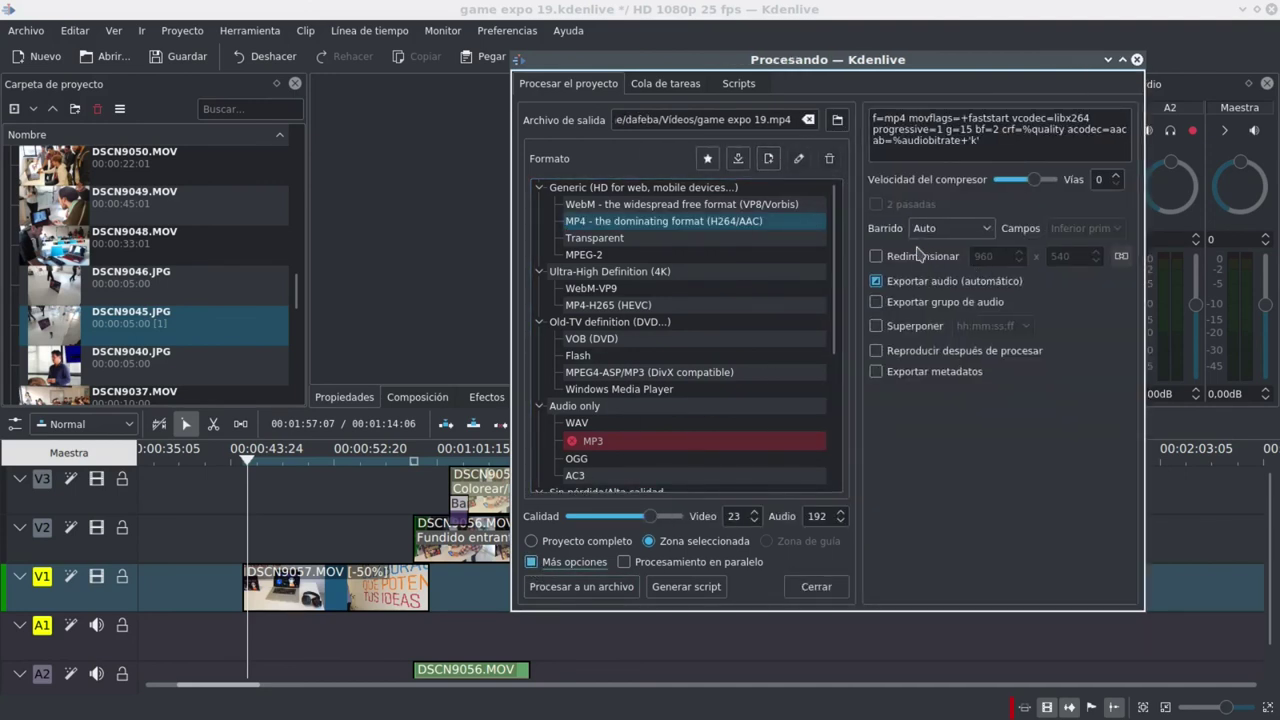
drag(690, 62, 660, 58)
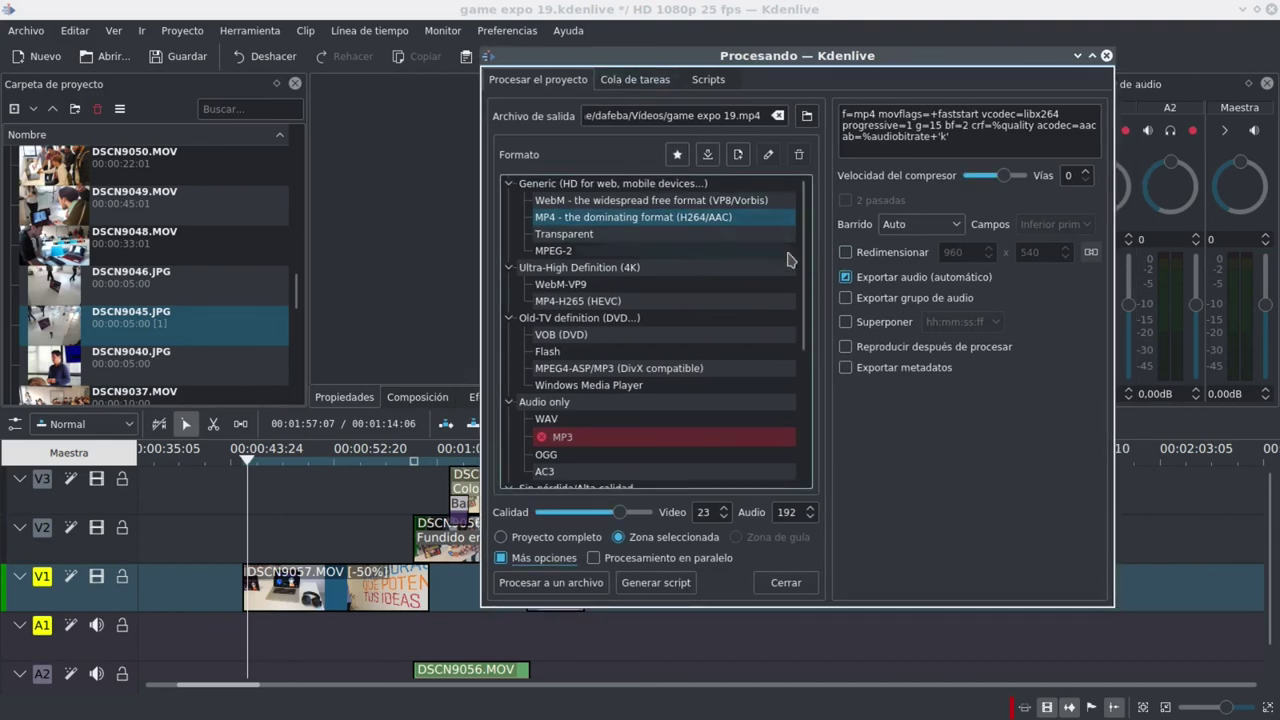
click(847, 253)
click(846, 252)
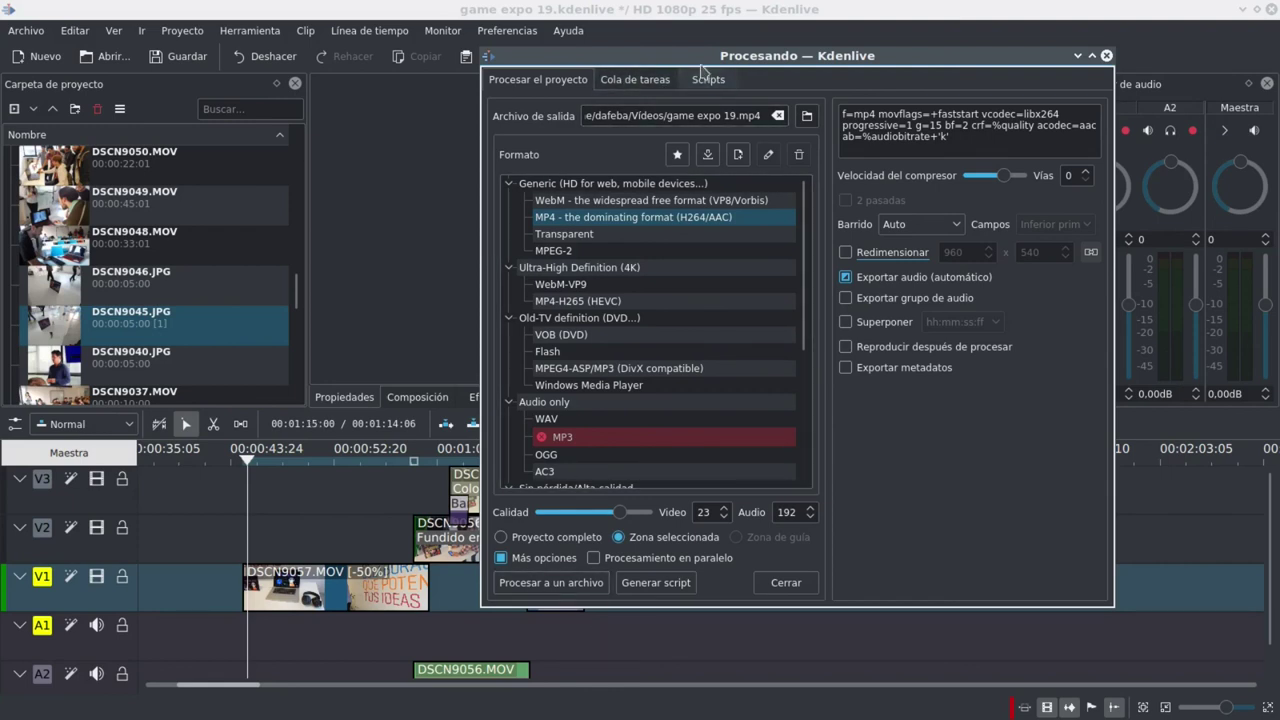
- Check the render task queue, return to the project render settings and close the dialog without rendering
click(635, 82)
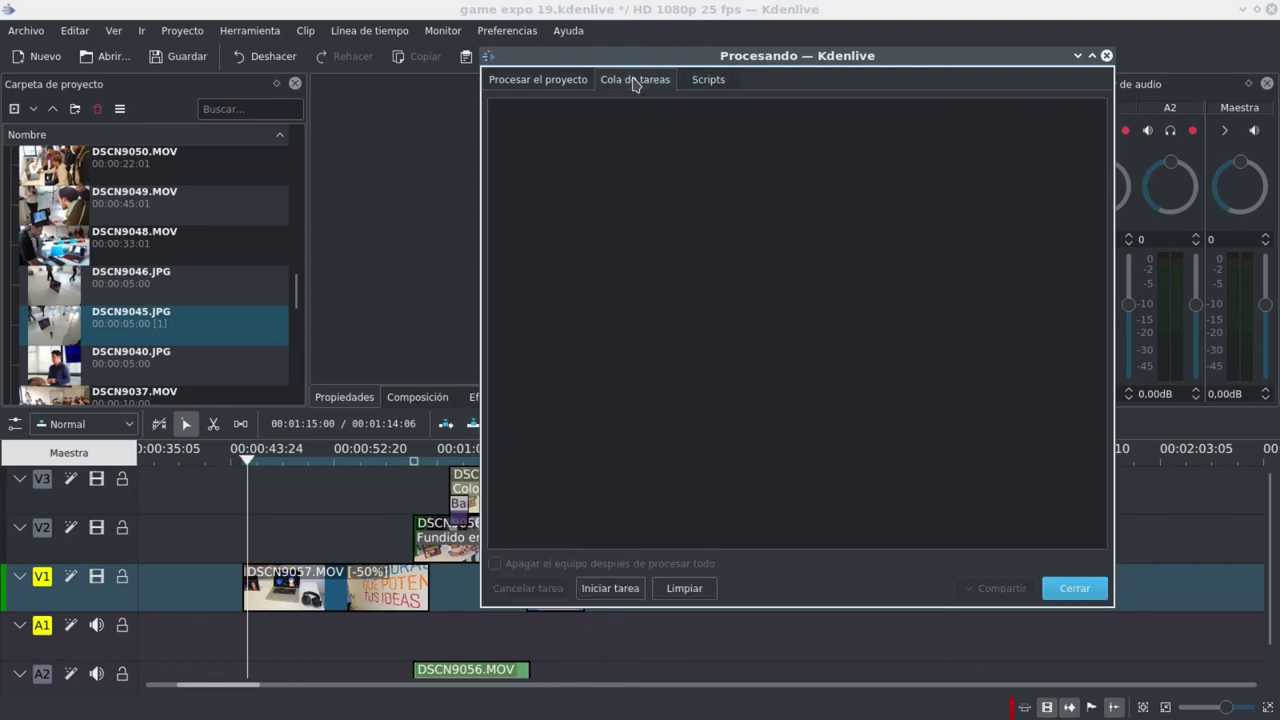
click(541, 84)
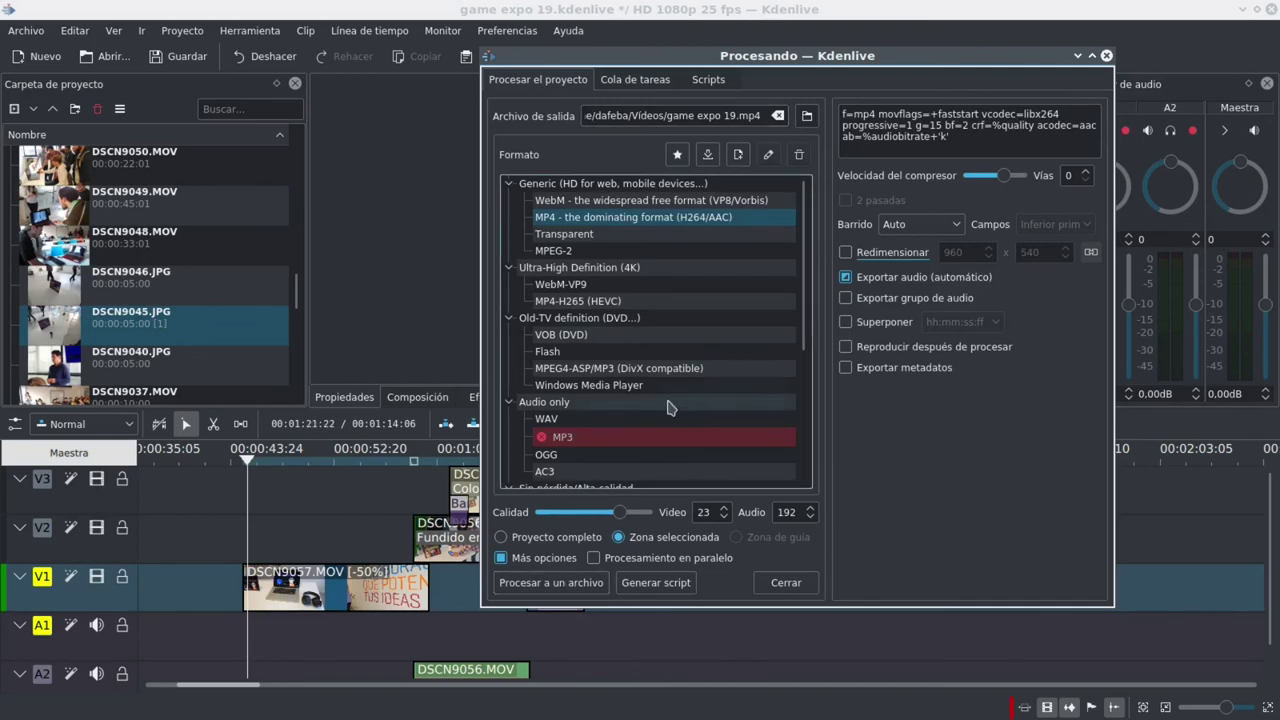
click(808, 586)
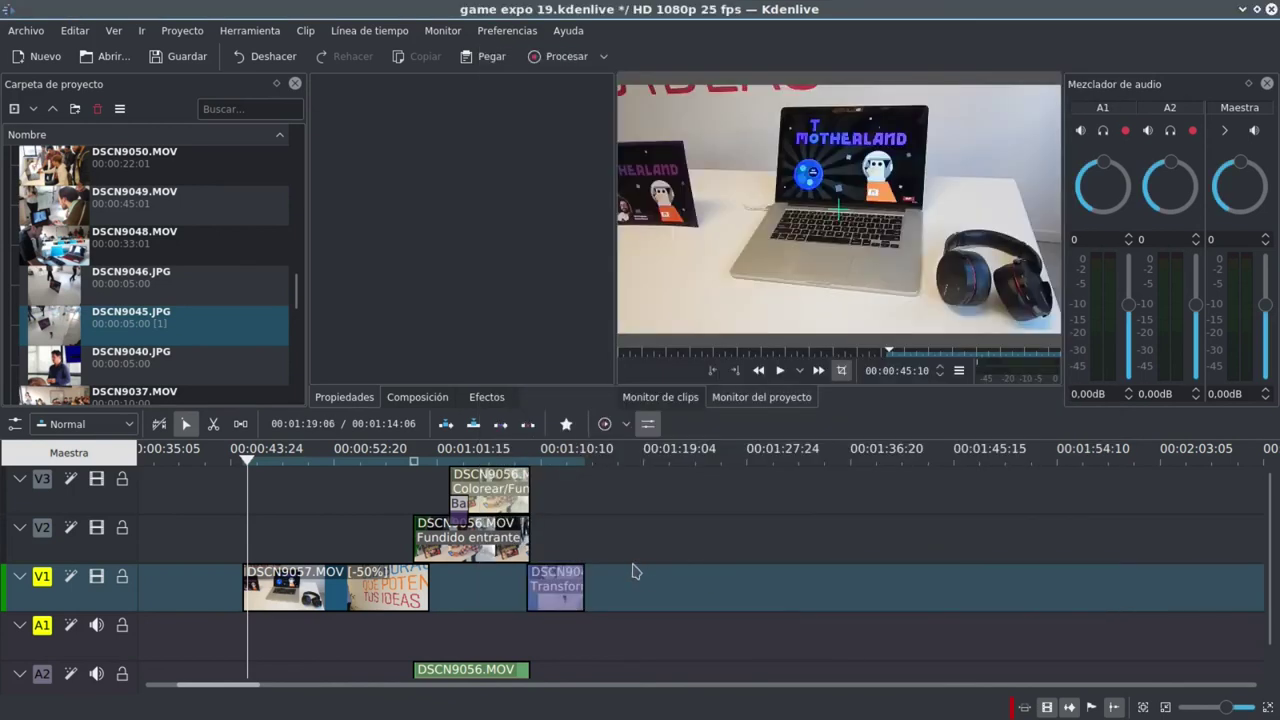
scroll(330, 510, up, 3)
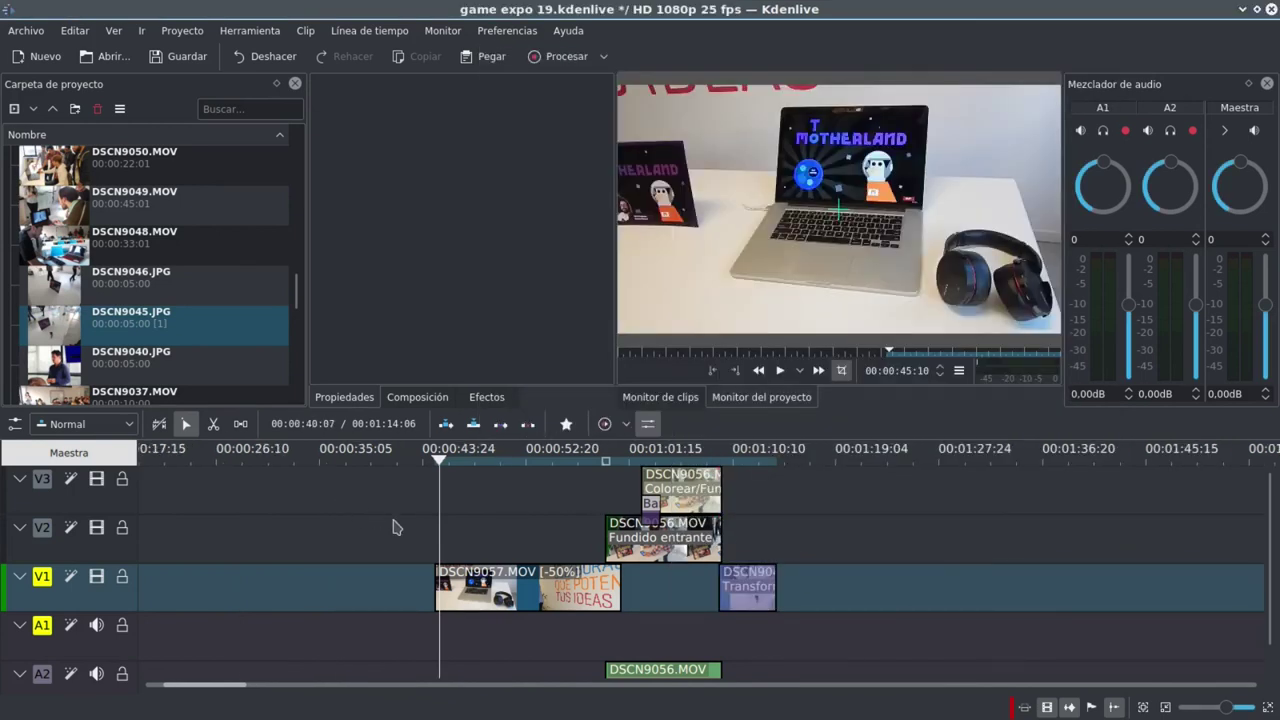